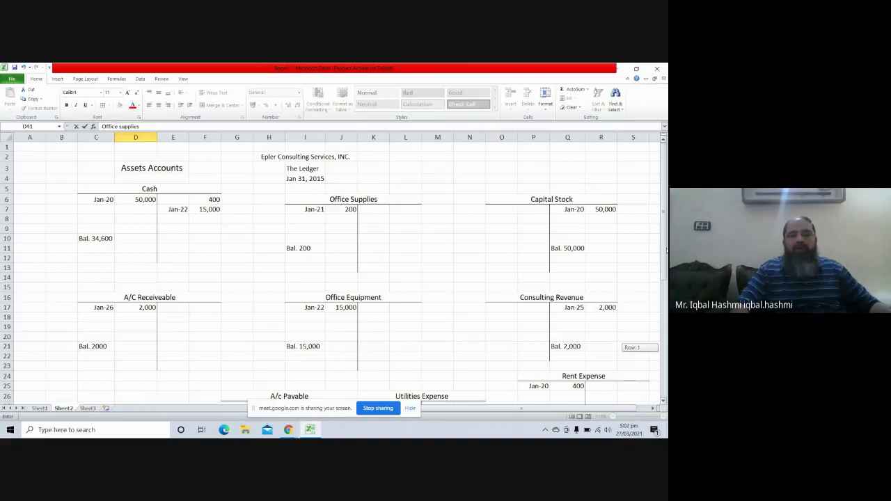
Complete the account name Office Equipment in D41 of the trial balance and widen column D to fit it
left_click_drag(666, 250, 630, 329)
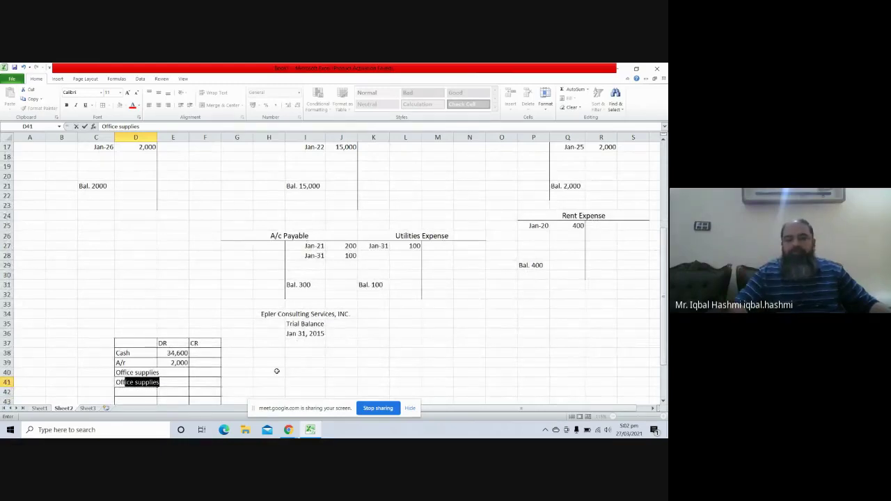
type("ce ")
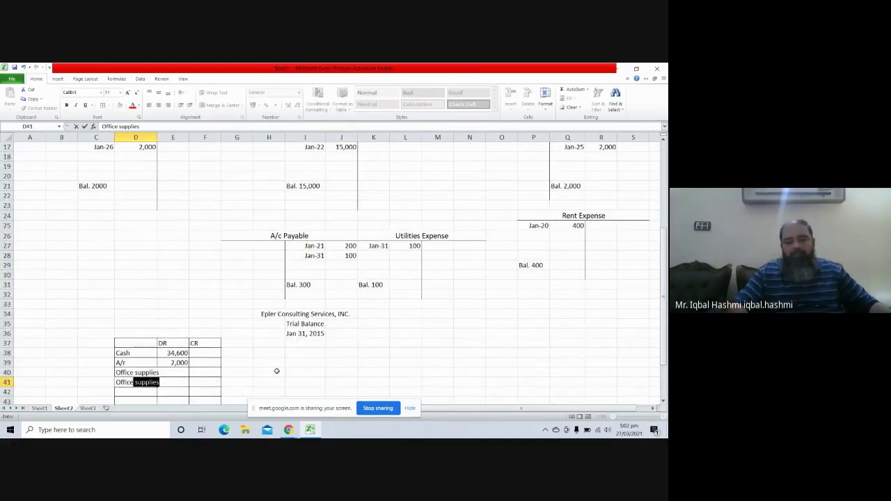
type("Eq")
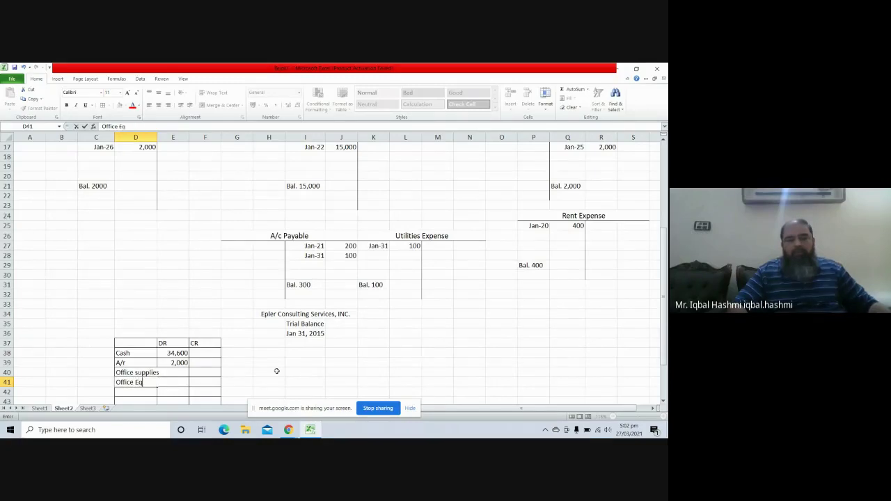
type("uipment")
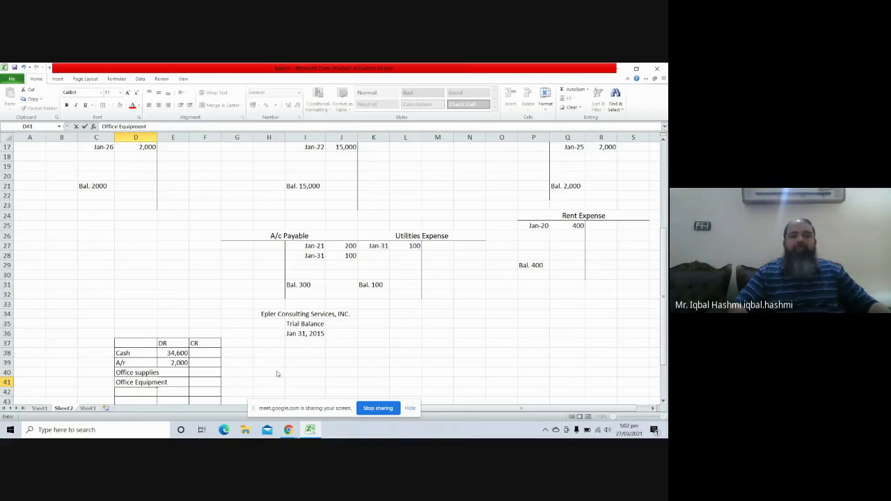
key("Tab")
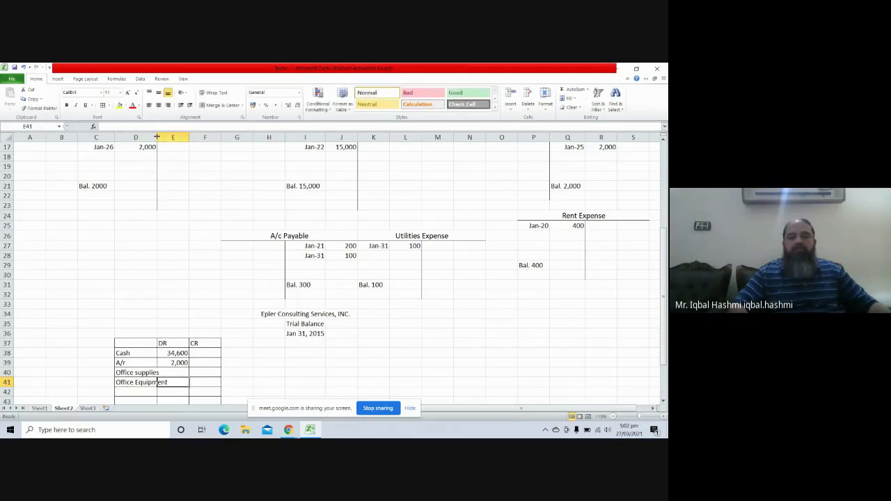
left_click_drag(156, 137, 169, 136)
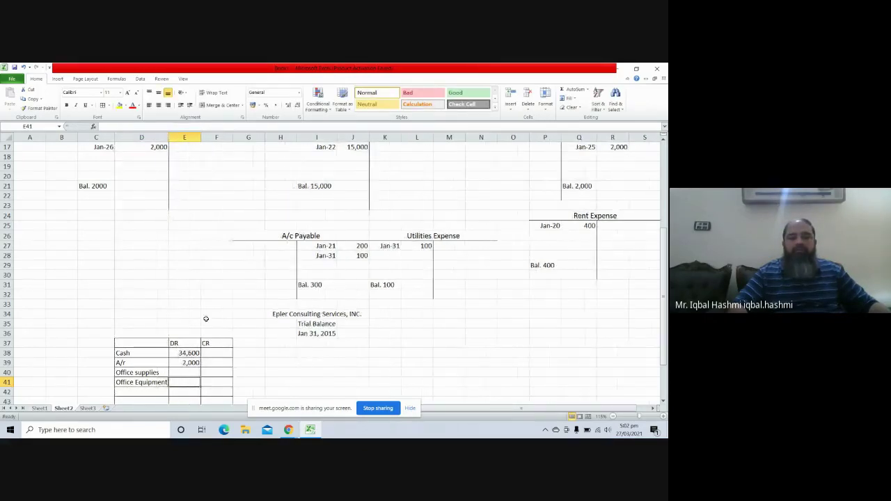
Enter 200 as the debit amount for Office supplies in E40
left_click(185, 372)
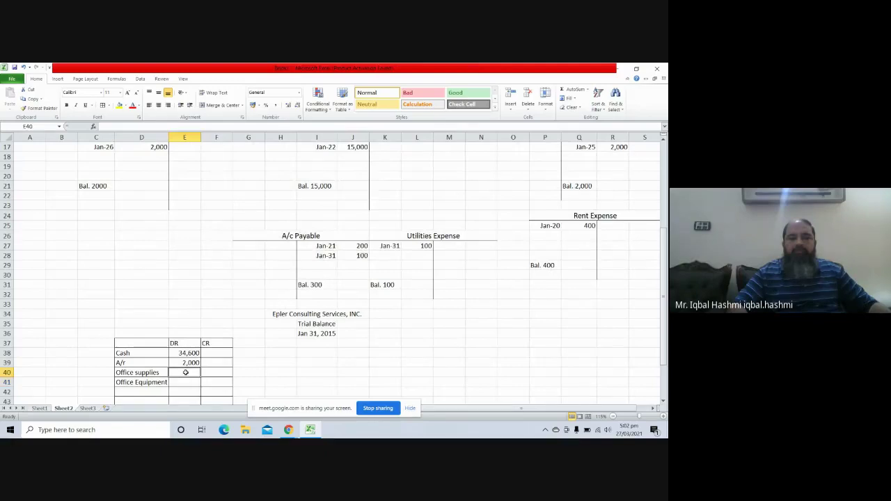
type("200")
key("Return")
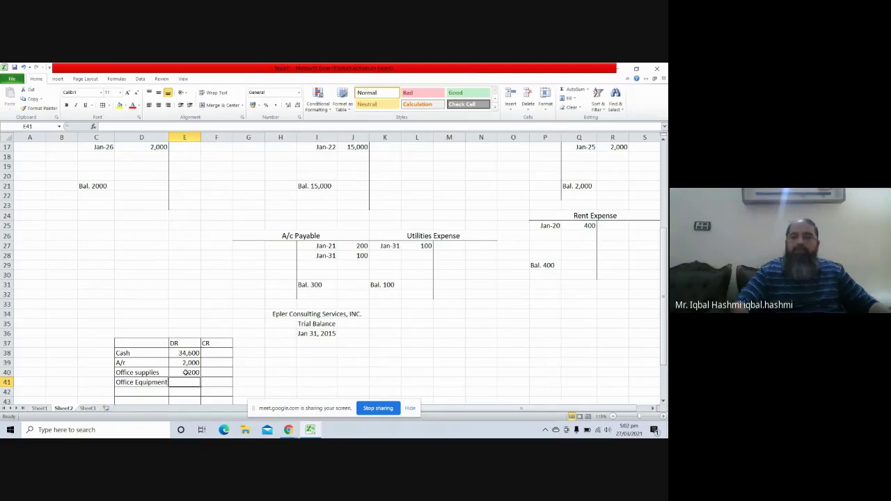
Check the ledger accounts above the trial balance and enter 15,000 as the Office Equipment debit in E41
key("Up")
key("Up")
key("Up")
key("Up")
key("Up")
key("Up")
key("Up")
key("Up")
key("Up")
key("Up")
key("Up")
key("Up")
key("Up")
key("Up")
key("Up")
key("Up")
key("Up")
key("Up")
key("Up")
key("Up")
key("Up")
key("Up")
key("Up")
key("Up")
key("Up")
key("Up")
key("Up")
key("Up")
key("Up")
key("Up")
key("Up")
key("Up")
key("Up")
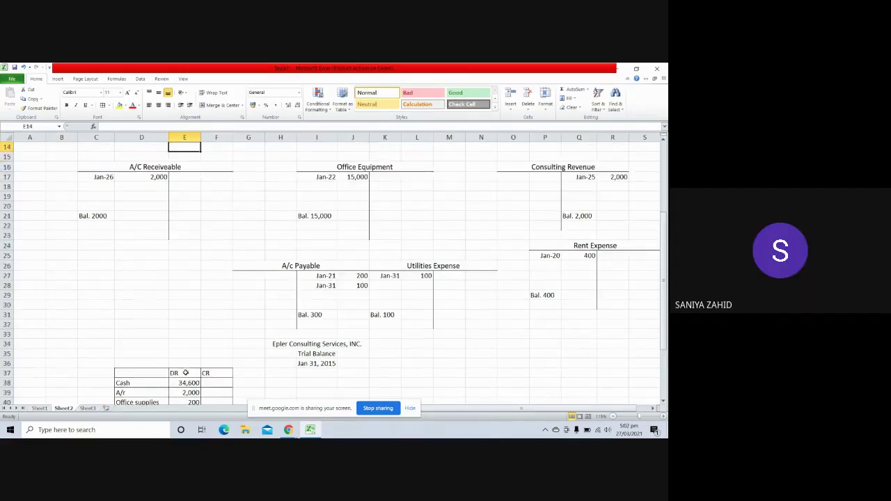
key("Down")
key("Down")
key("Down")
key("Down")
key("Down")
key("Down")
key("Down")
key("Down")
key("Down")
key("Down")
key("Down")
key("Down")
key("Down")
key("Down")
key("Down")
key("Down")
key("Down")
key("Down")
key("Down")
key("Down")
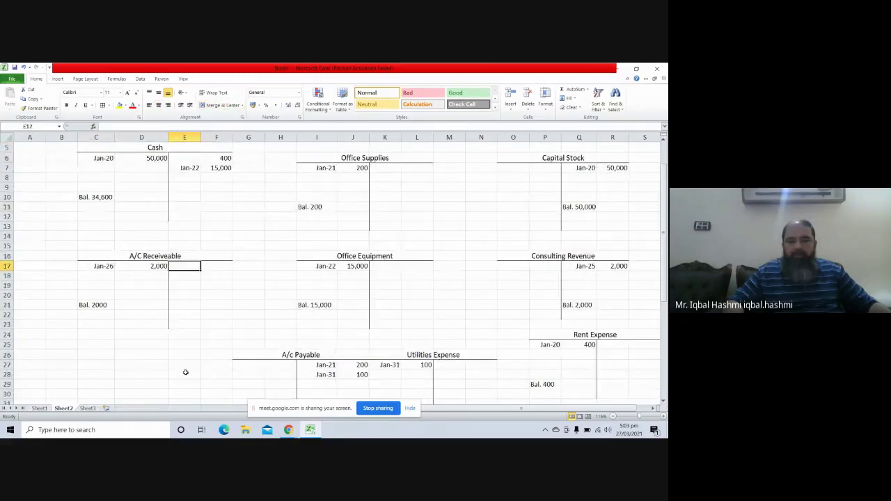
key("Down")
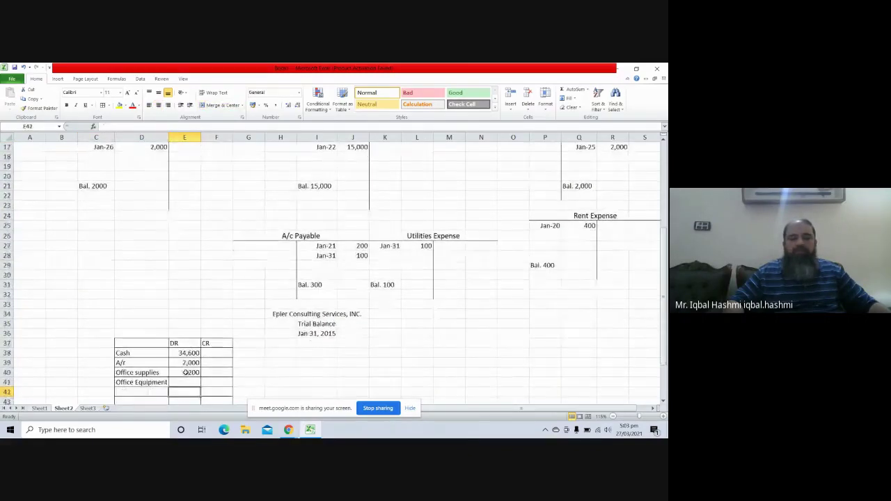
type("15")
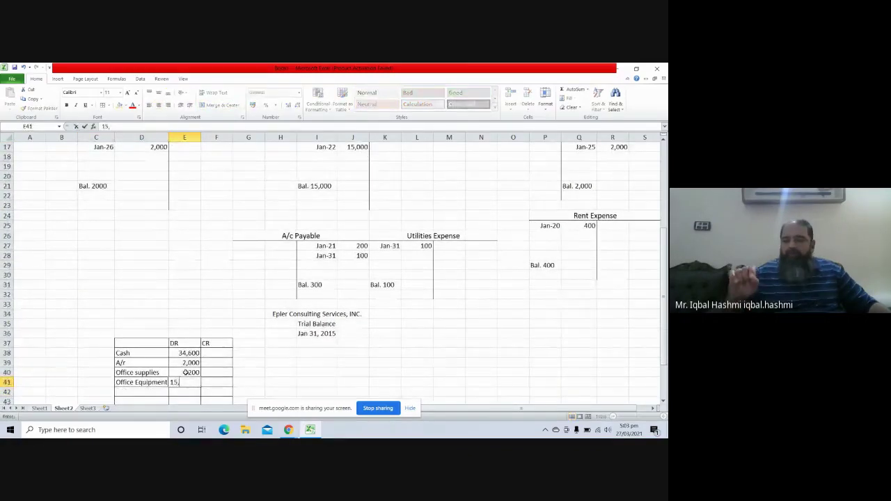
type(",000")
key("Return")
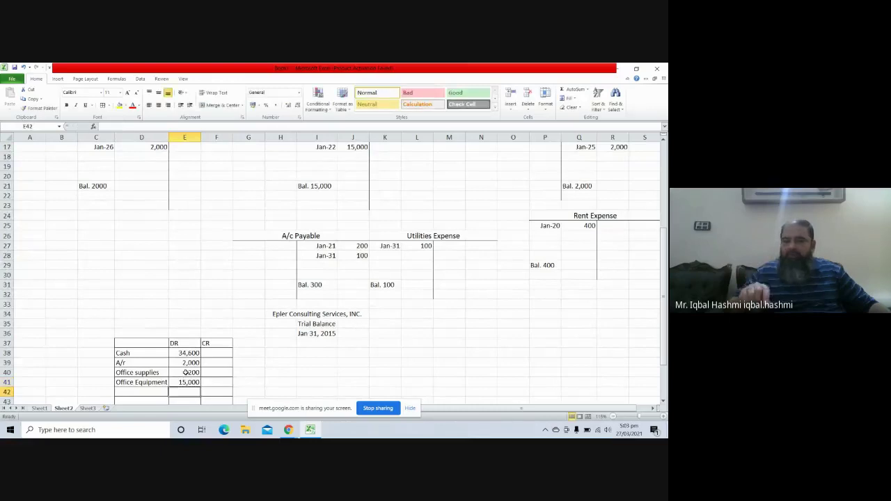
Add the account names A/p in D42 and Capital stock in D43 of the trial balance
key("Left")
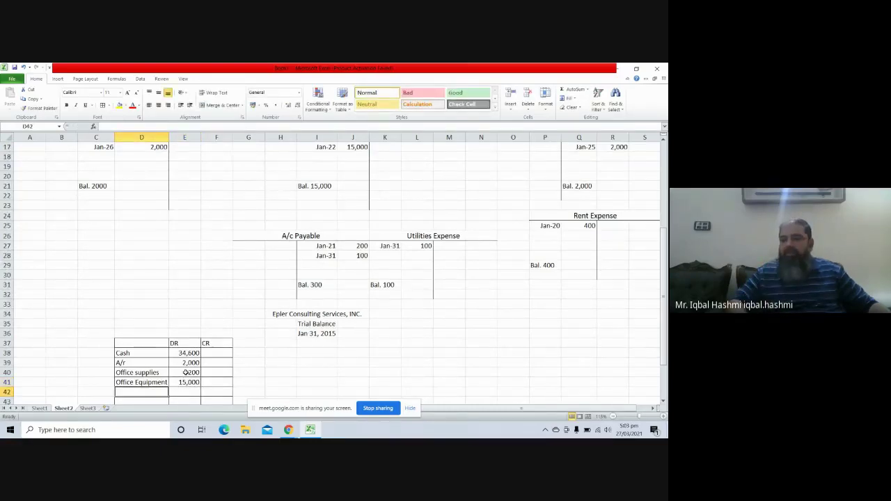
type("A/")
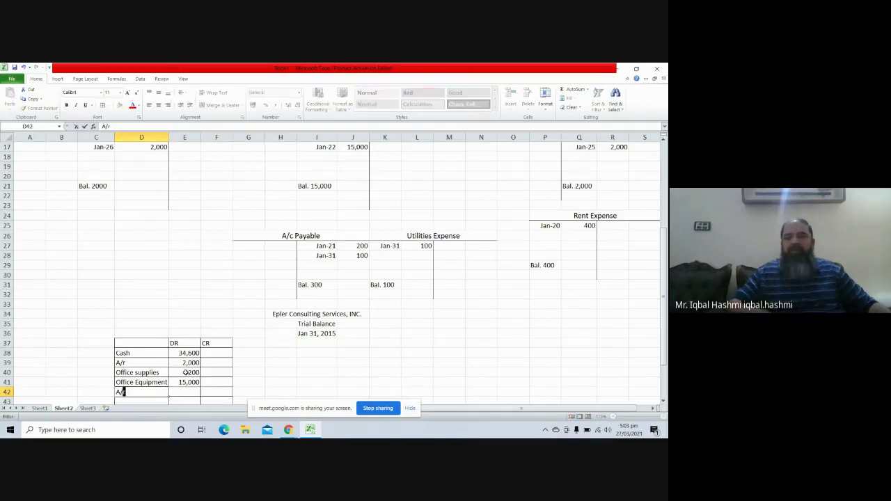
type("p")
key("Return")
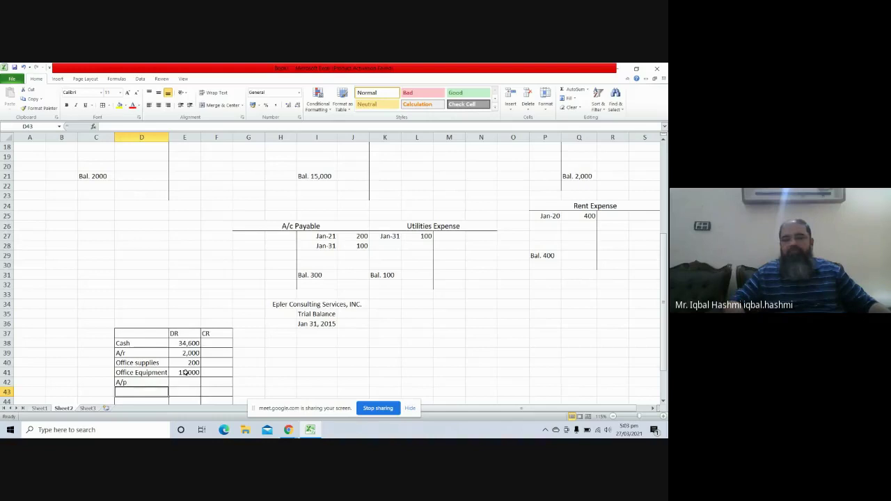
type("Ca")
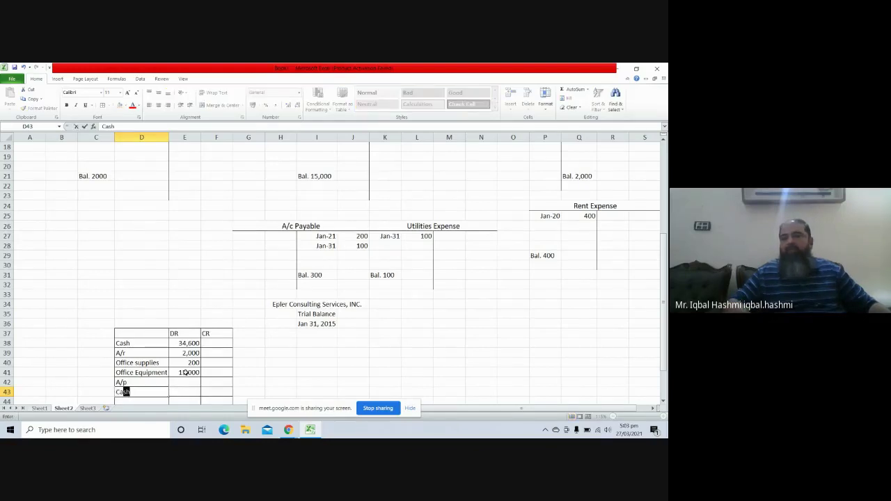
type("pit")
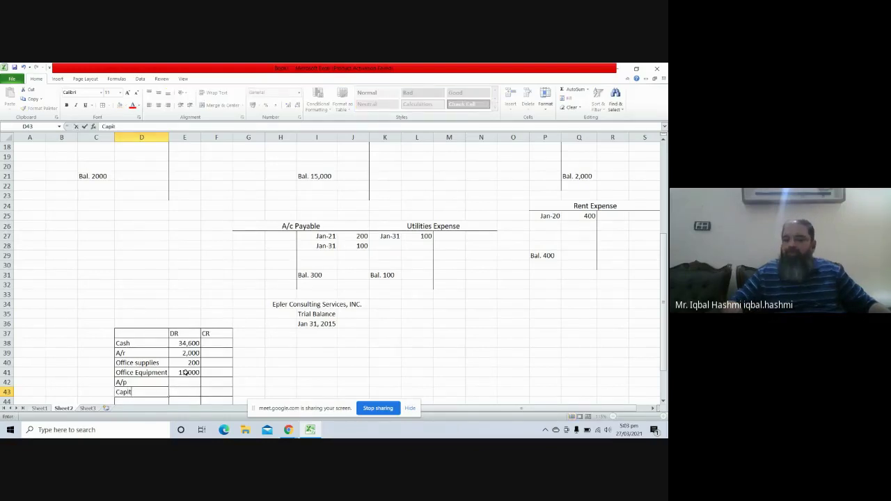
type("al")
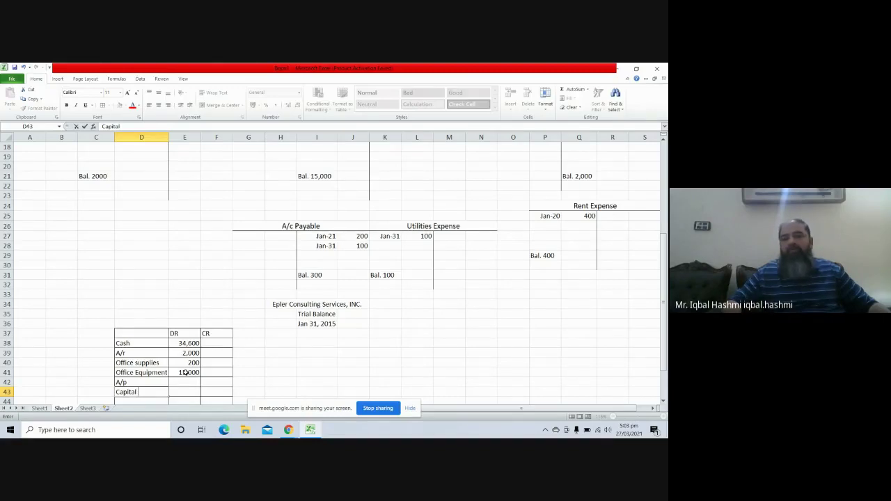
type(" stock")
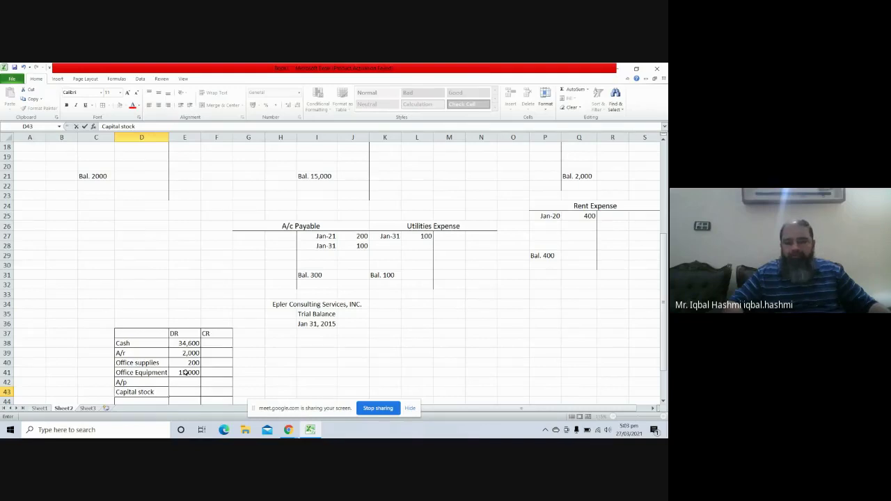
key("Up")
Look up the A/c Payable balance in the ledger and enter 300 as the A/p credit in F42
key("Up")
key("Up")
key("Up")
key("Up")
key("Up")
key("Up")
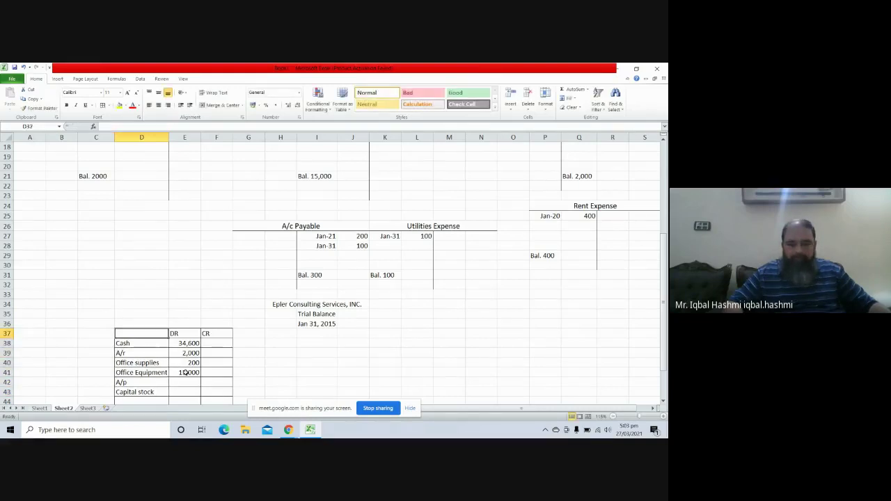
key("Down")
key("Down")
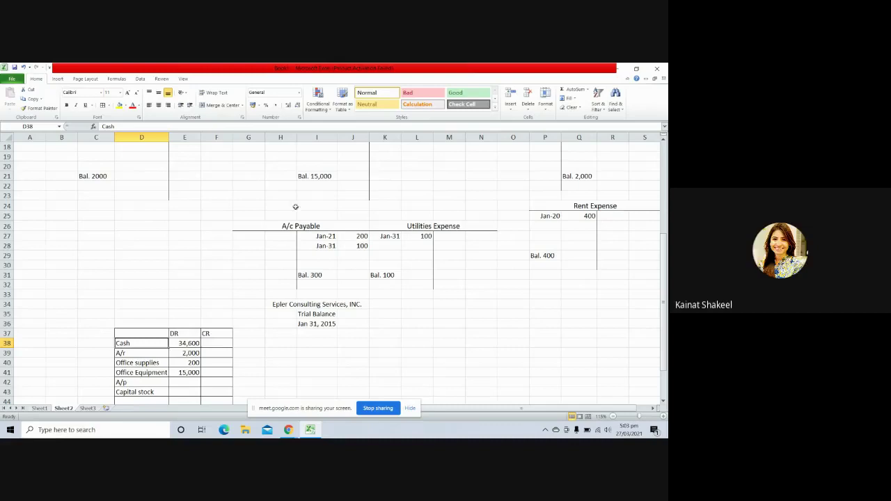
left_click(307, 276)
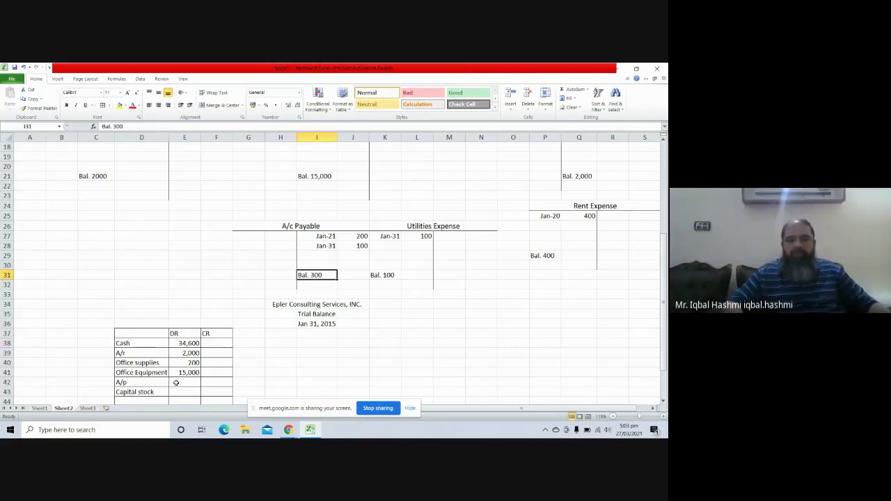
left_click(207, 383)
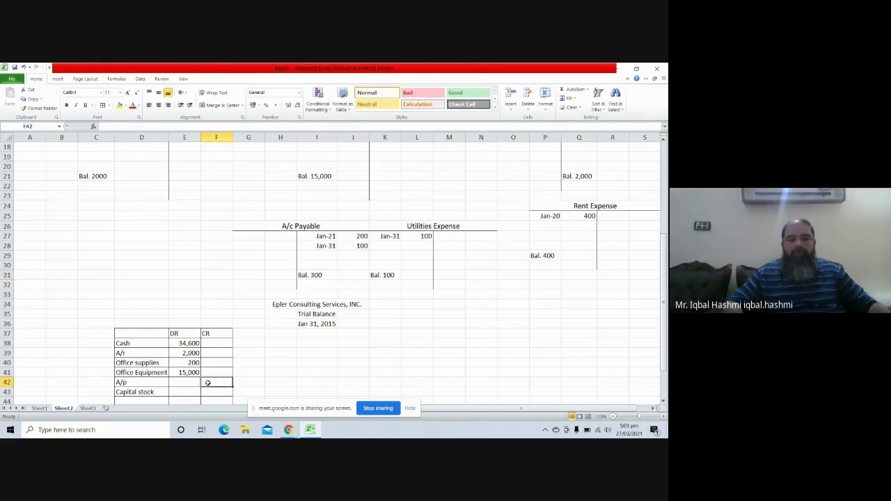
type("300")
key("Return")
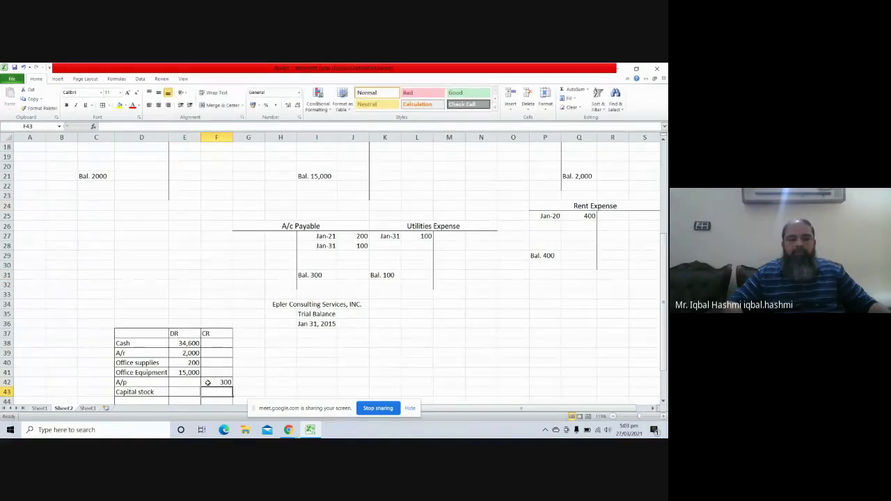
Enter 50,000 as the credit amount for Capital stock in F43
key("Down")
key("Left")
key("Left")
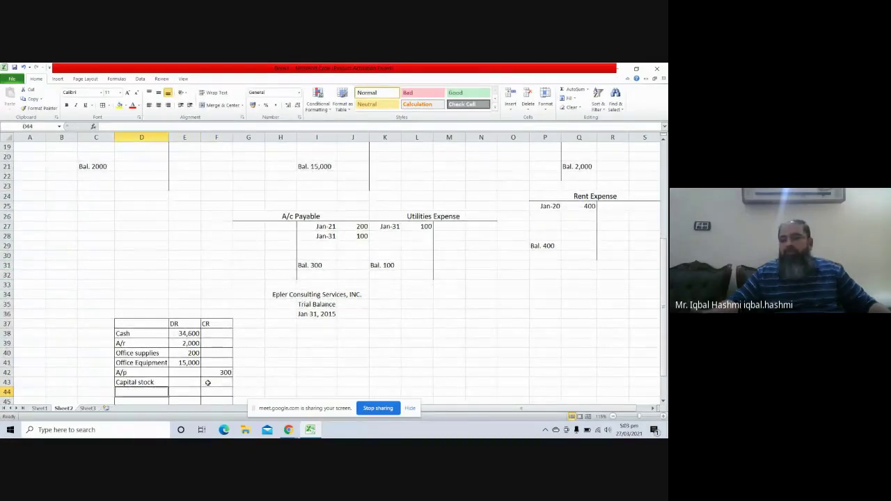
key("Right")
key("Right")
key("Up")
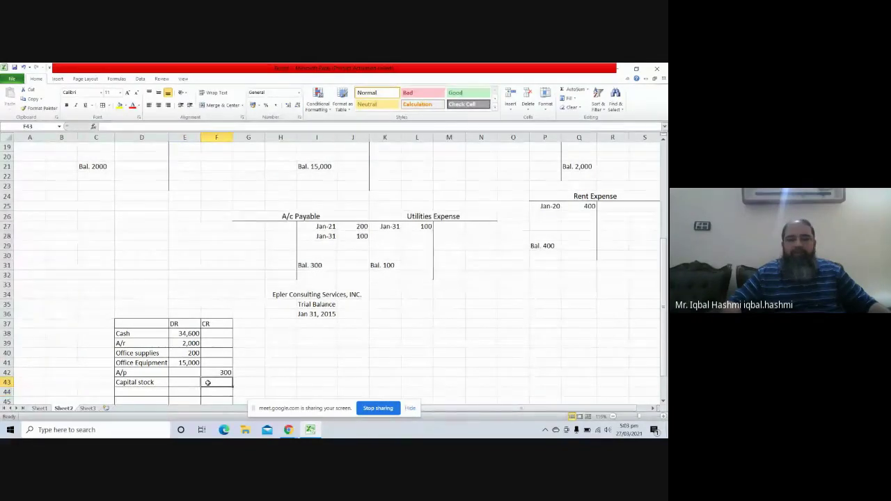
type("50")
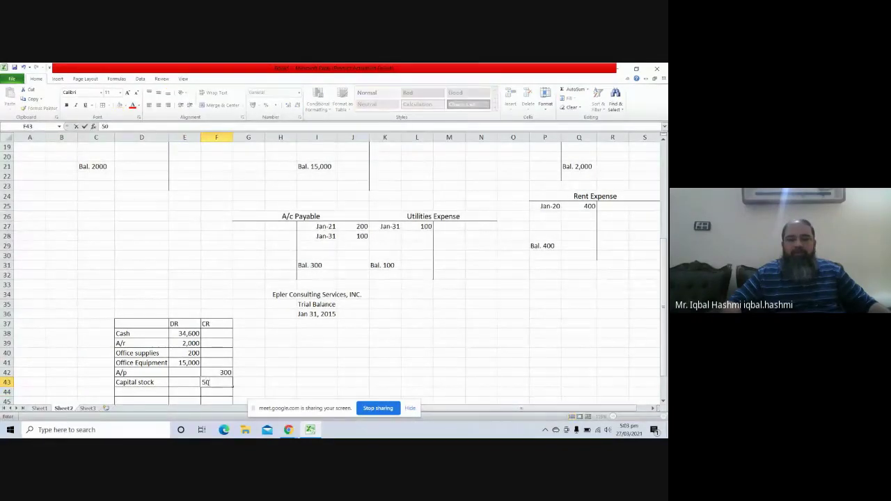
type(",000")
key("Return")
Add the account name Retained Earning in D44, below Capital stock
left_click(147, 392)
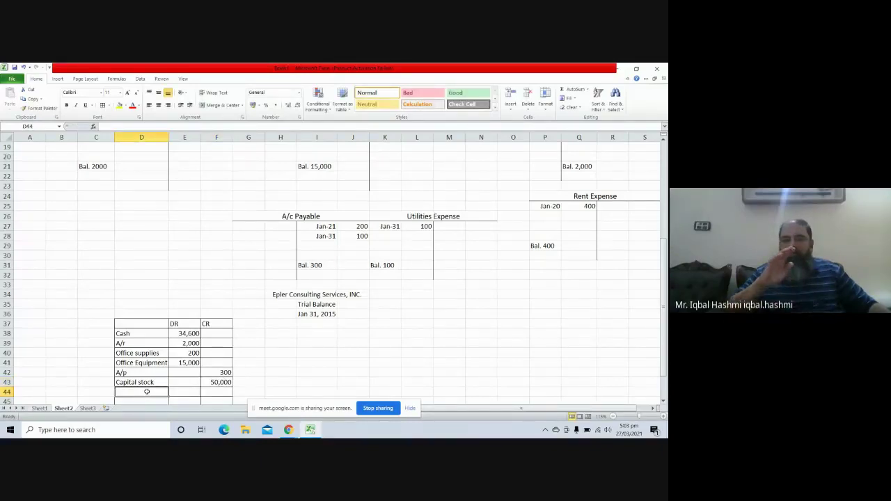
type("Ret")
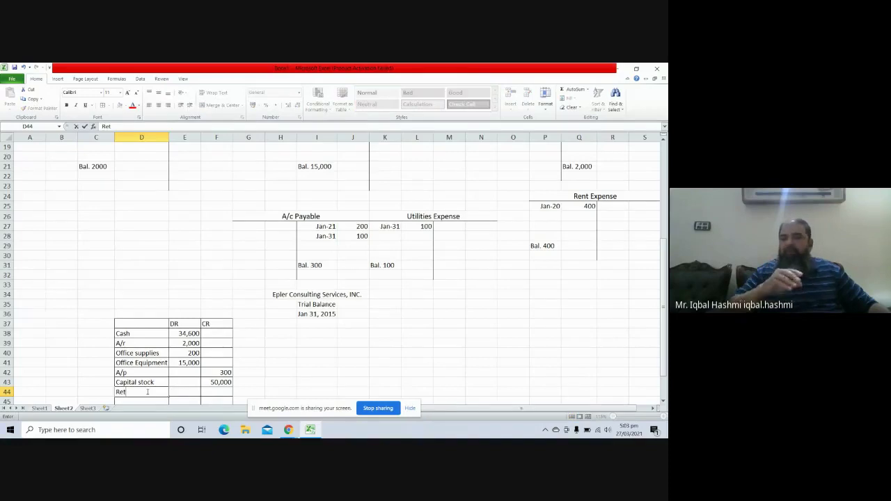
type("ained")
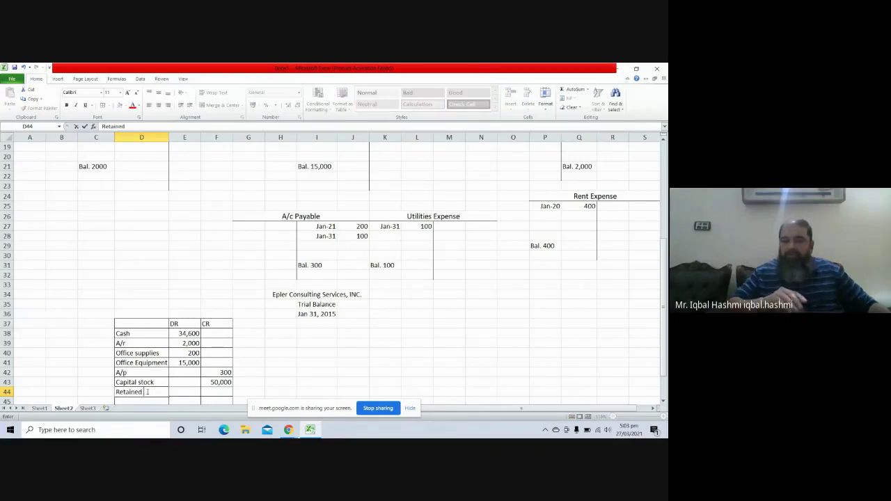
type(" Ear")
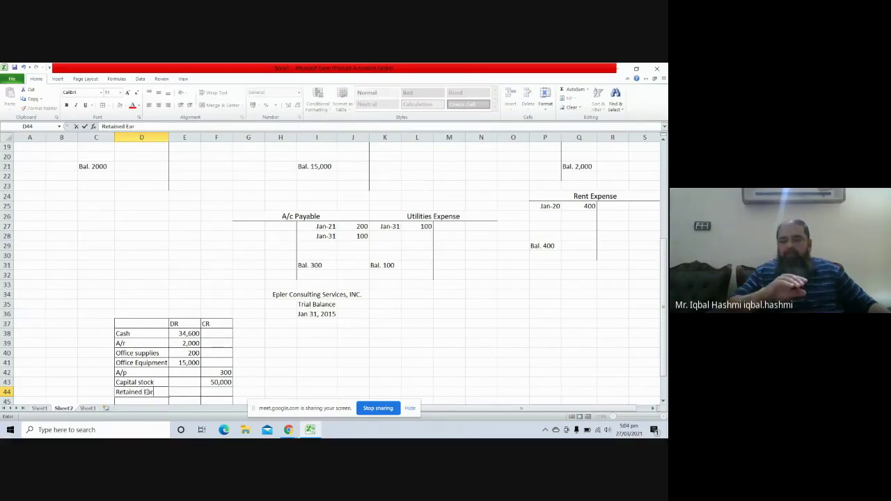
type("ning")
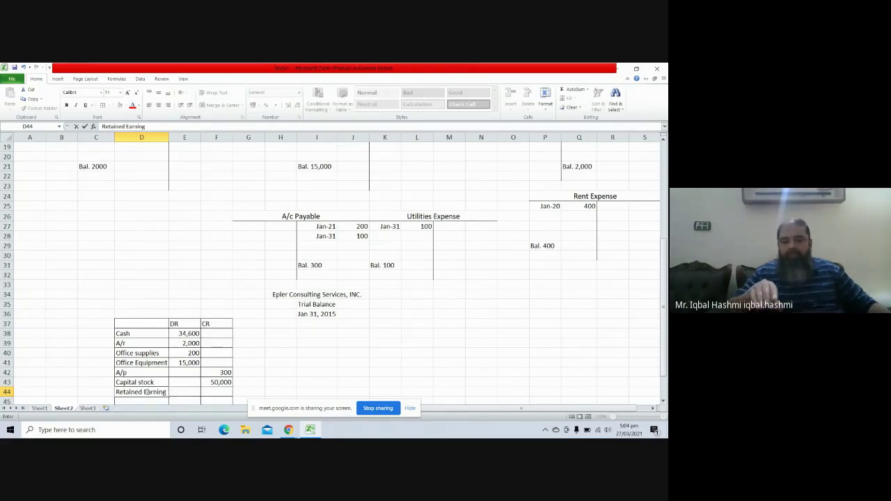
key("Return")
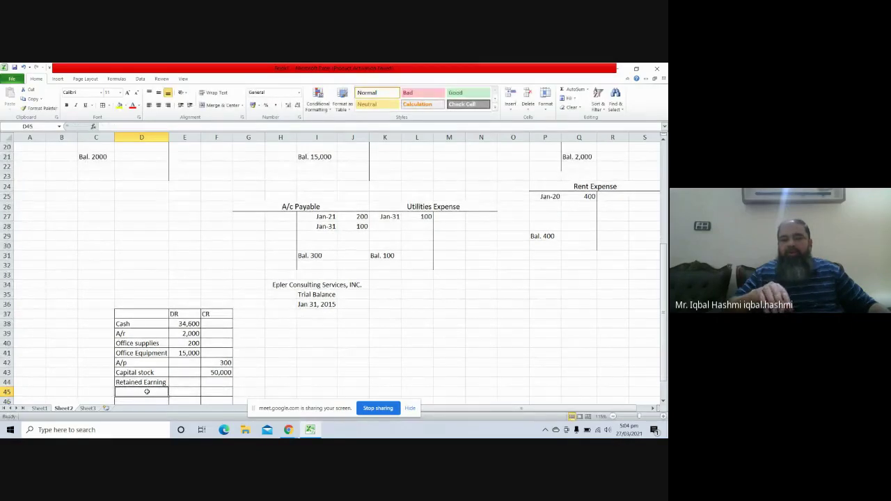
Add the account name Consulting Revenue in D45 and widen column D so the name fits
type("Consult")
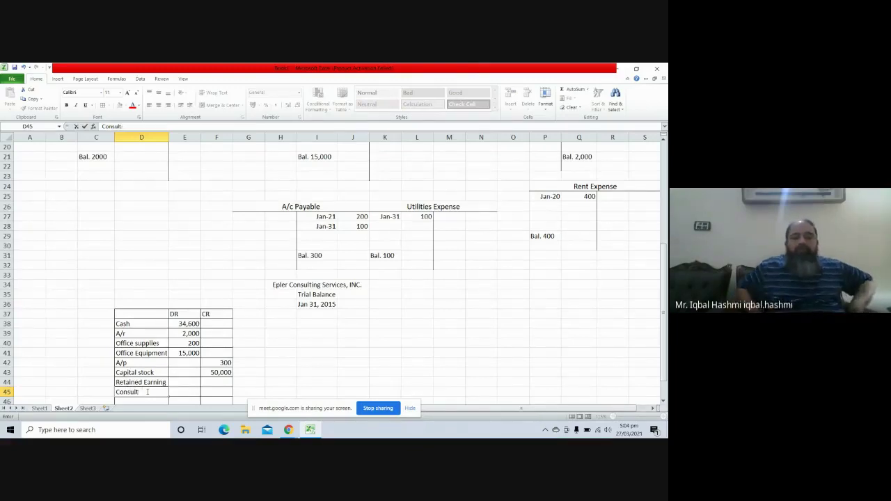
type("ing")
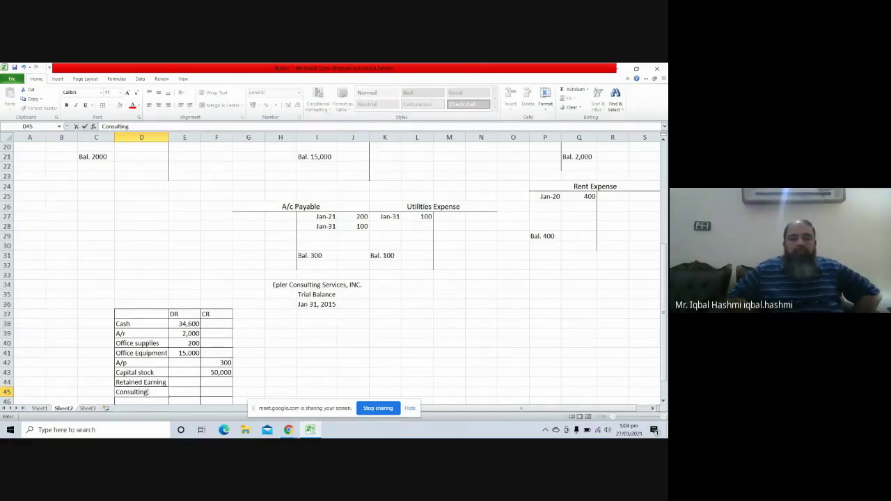
type(" Reve")
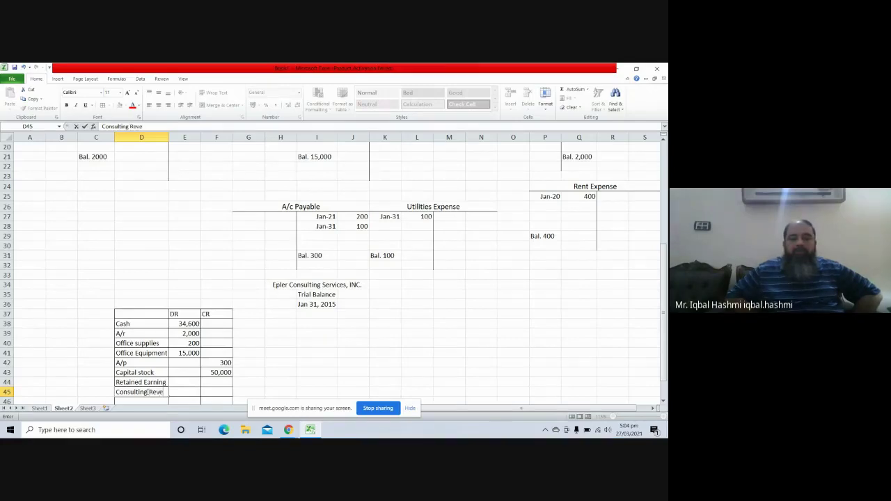
type("nue")
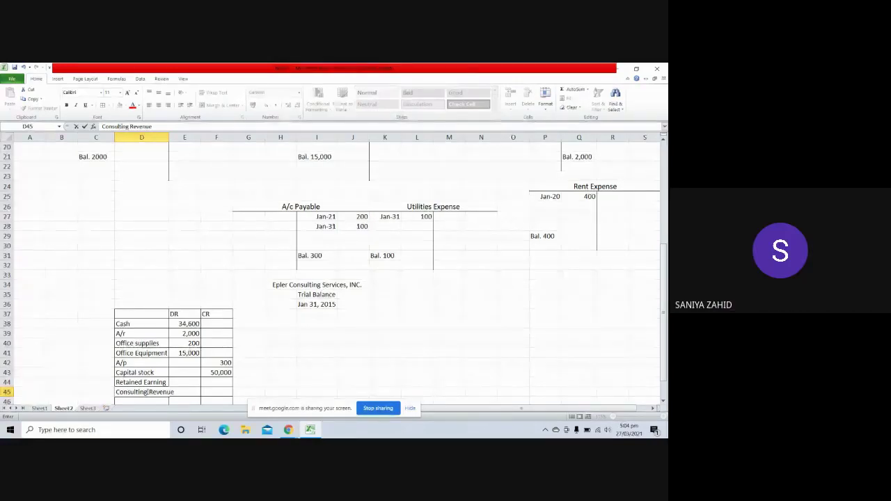
key("Return")
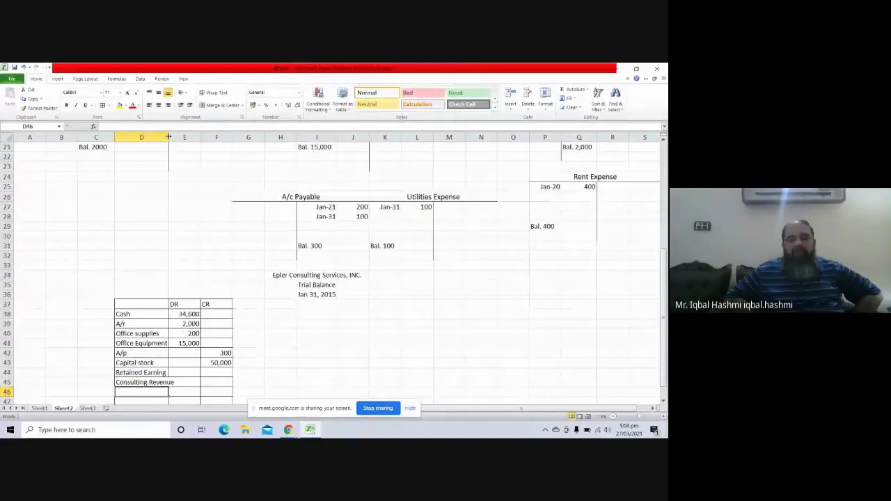
left_click_drag(168, 137, 176, 136)
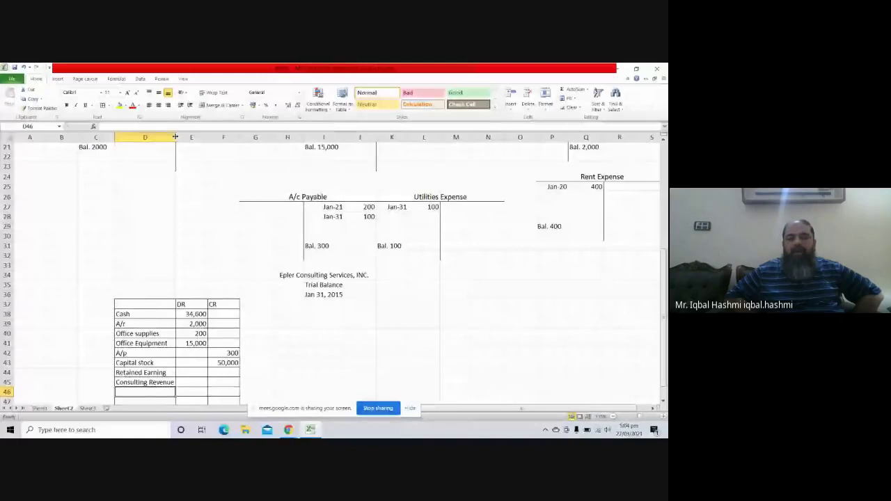
Delete Retained Earning from D44 and move Consulting Revenue from D45 up into D44
left_click(148, 373)
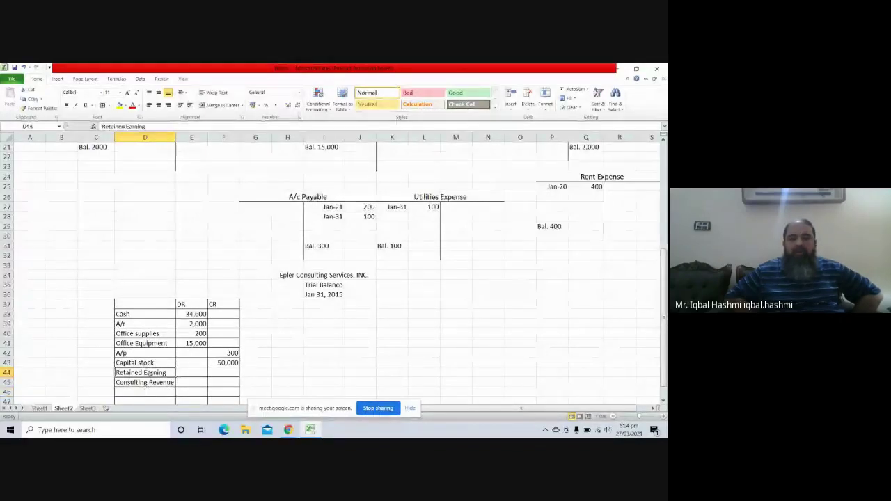
key("Delete")
left_click(150, 380)
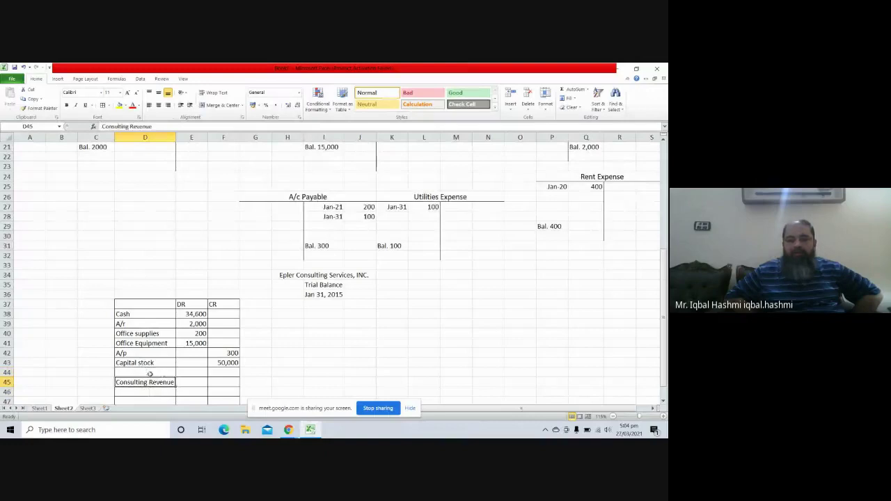
left_click_drag(149, 378, 149, 373)
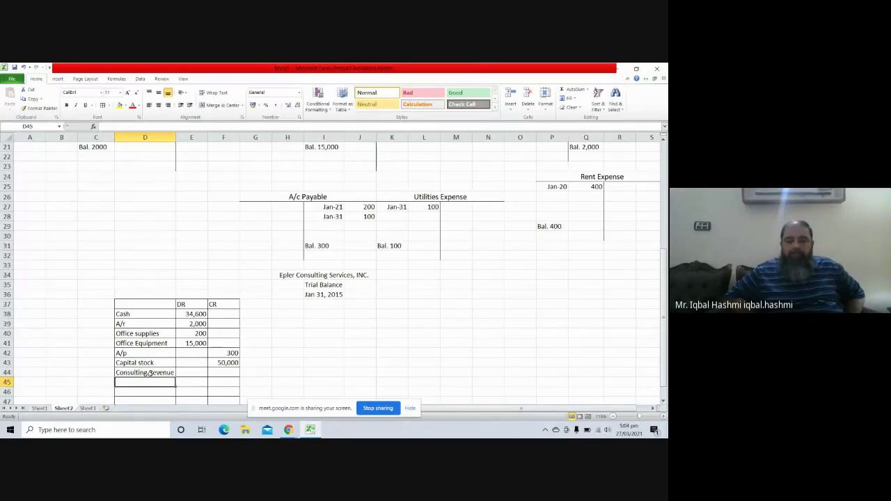
Add the account names Rent Expense in D45 and Utilities Expense in D46 of the trial balance
type("Rent Expe")
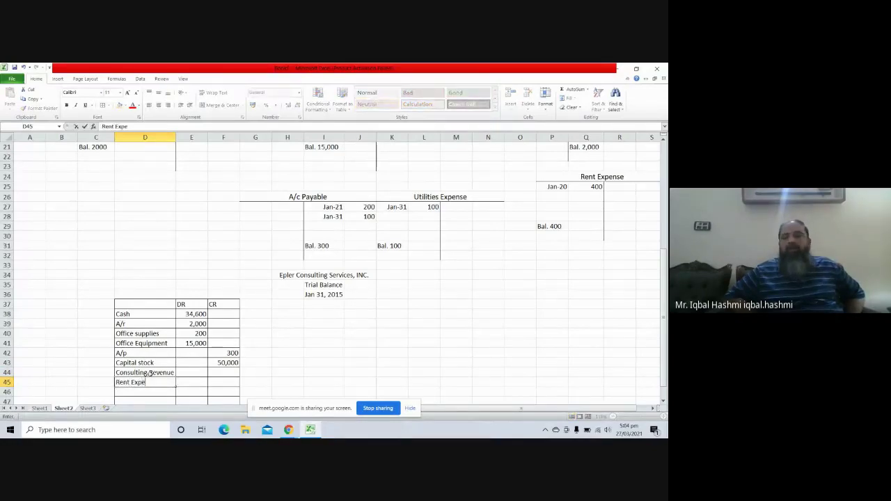
type("nse")
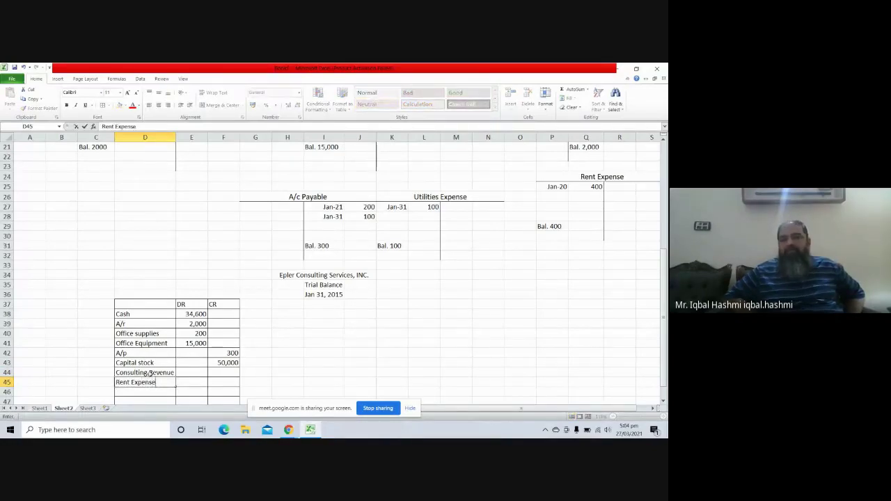
key("ctrl+Return")
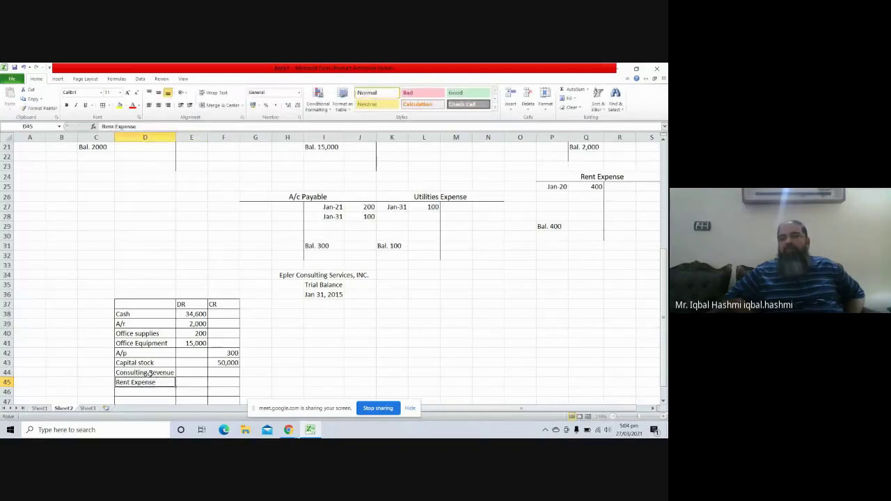
key("Down")
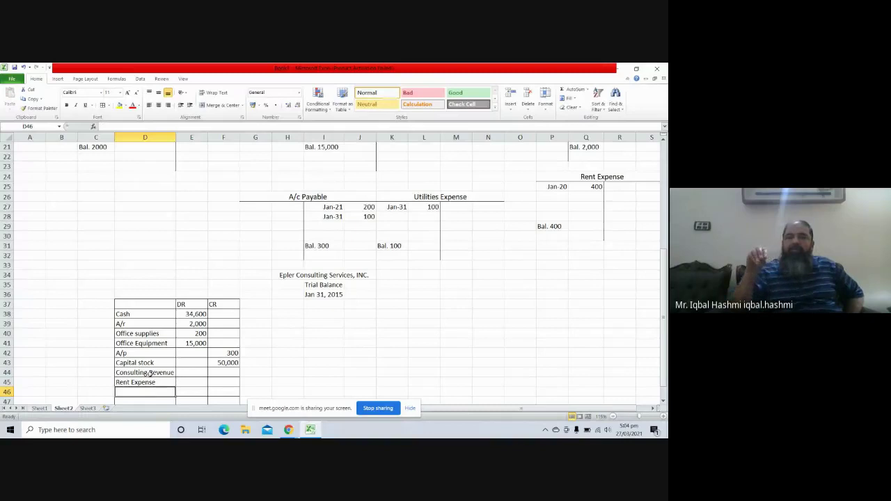
type("Uti")
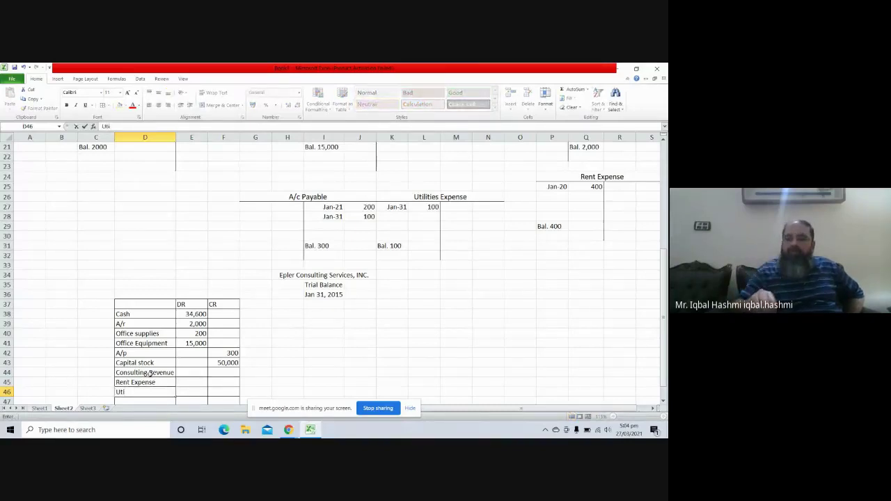
type("lit")
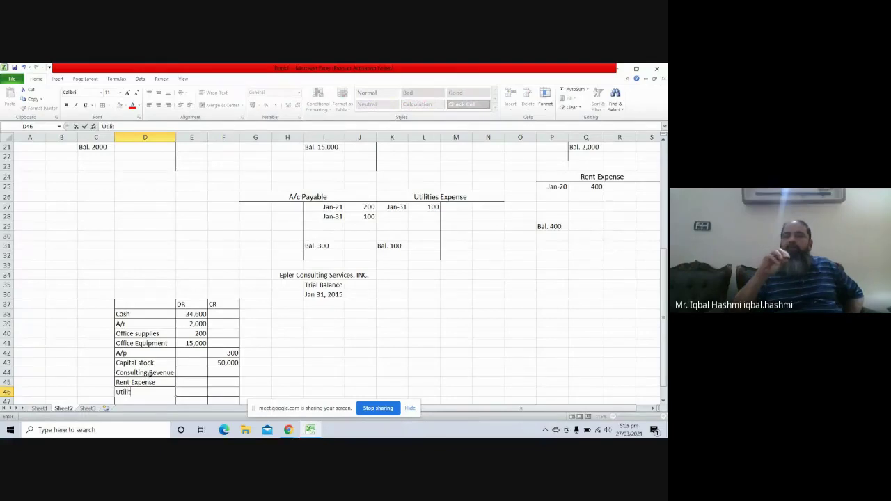
type("ies E")
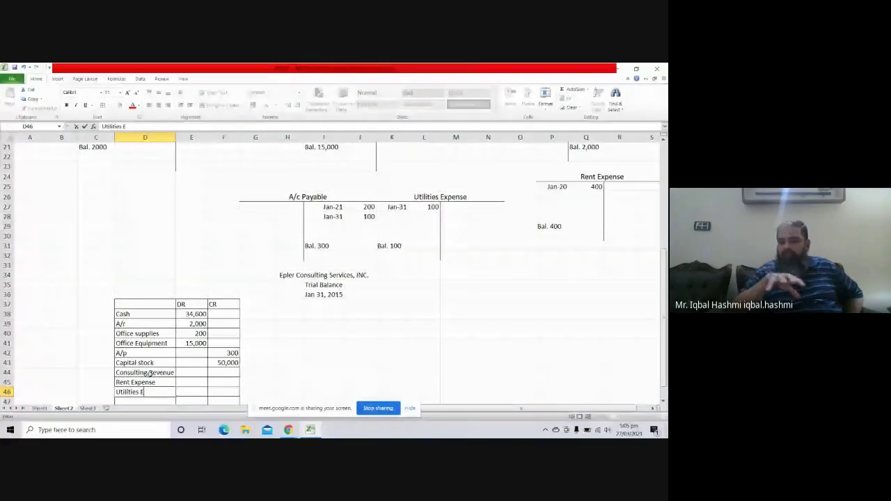
type("xpense")
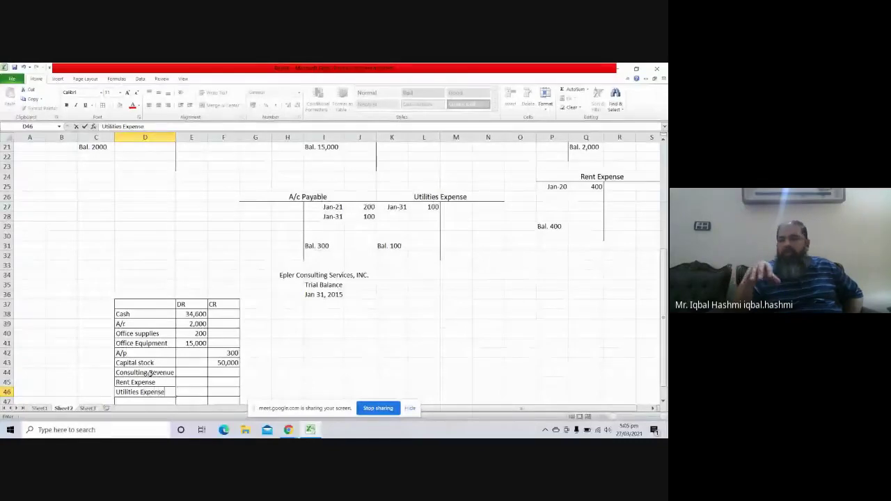
Enter 2000 as the credit amount for Consulting Revenue in F44
key("Tab")
key("Tab")
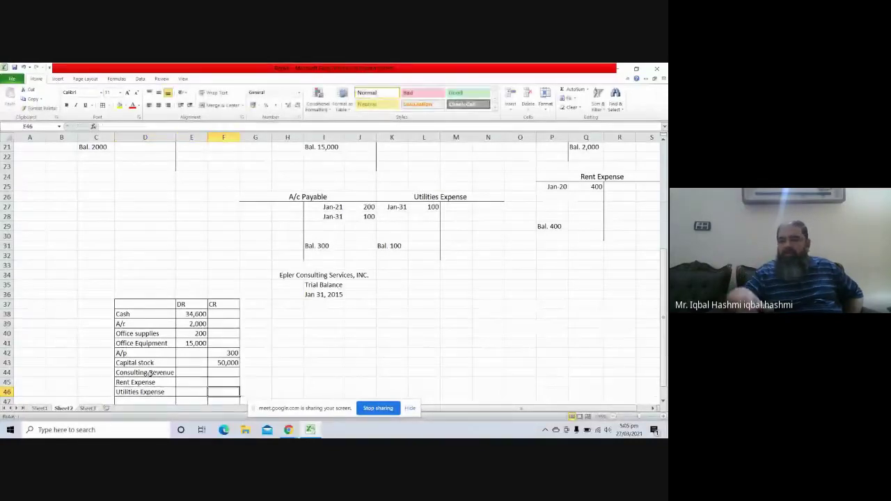
key("Up")
key("Up")
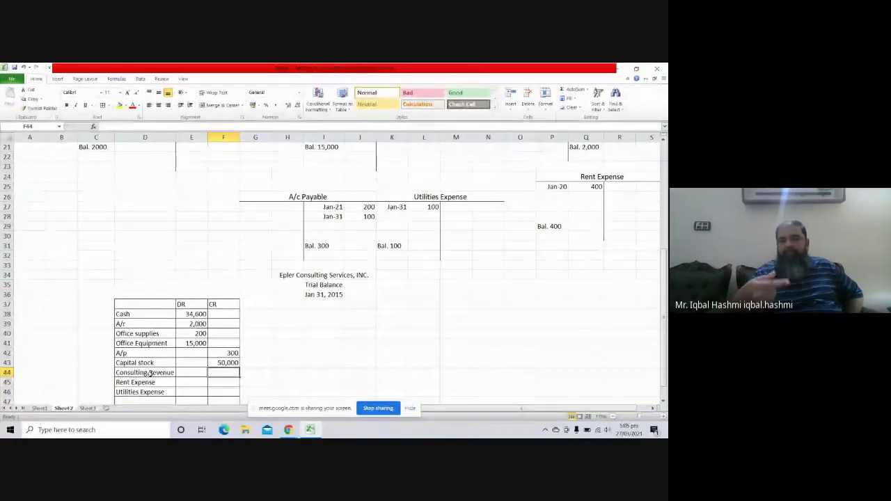
type("2000")
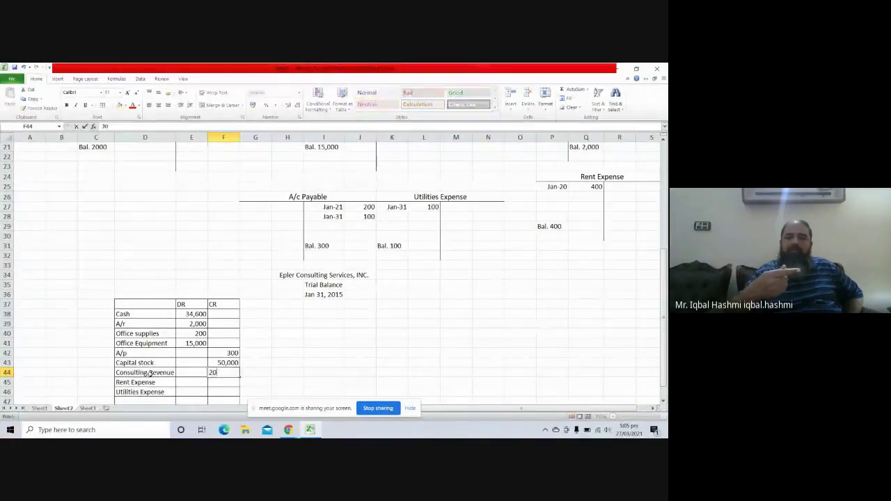
key("Return")
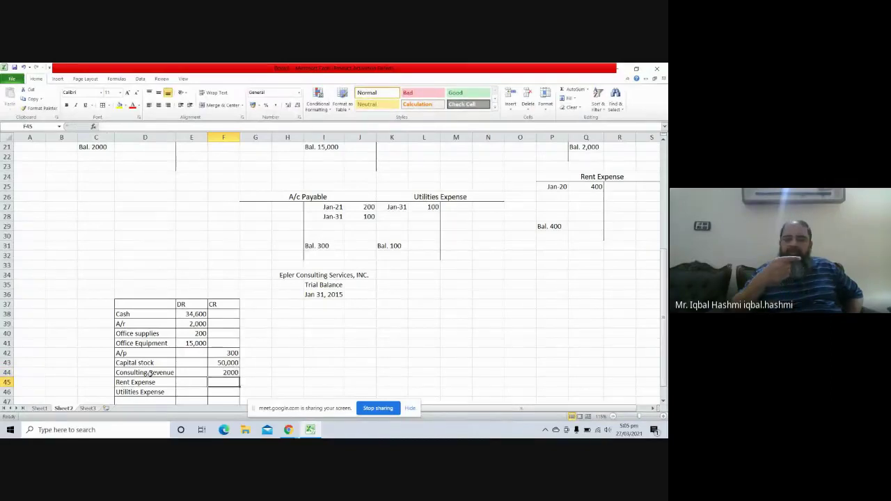
Enter the debit amounts 400 for Rent Expense in E45 and 100 for Utilities Expense in E46
key("Left")
type("400")
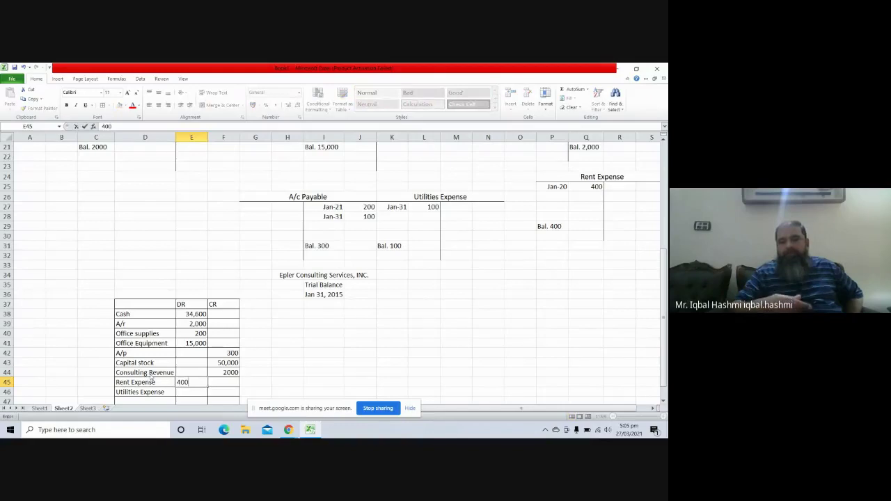
key("Return")
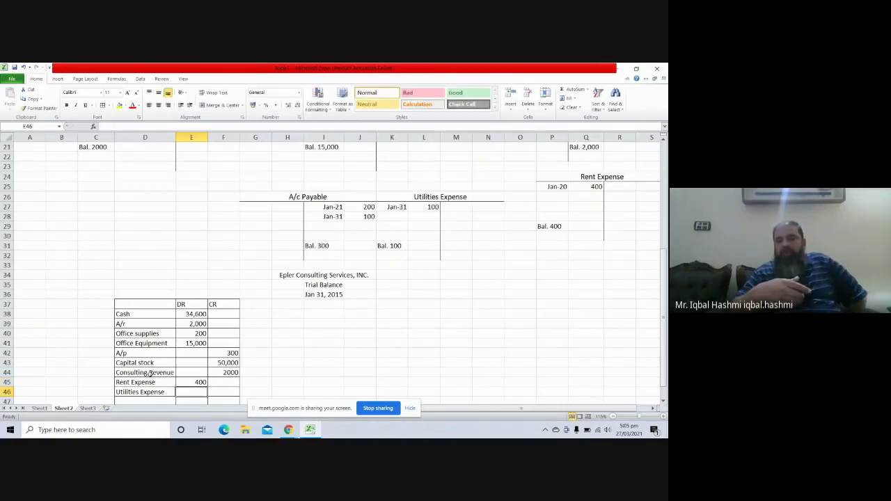
type("100")
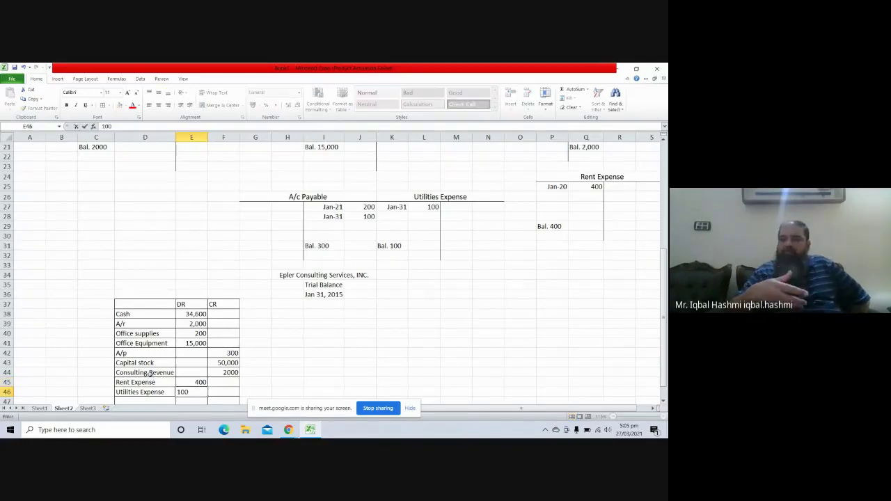
key("Return")
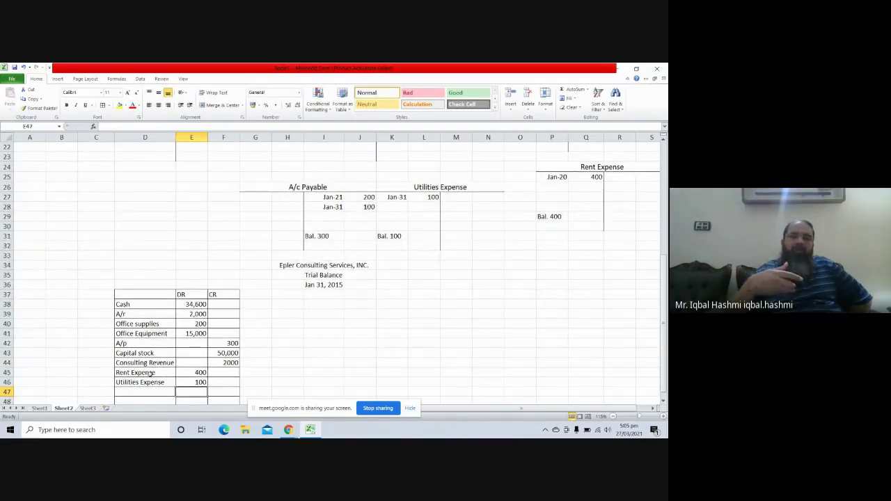
key("Return")
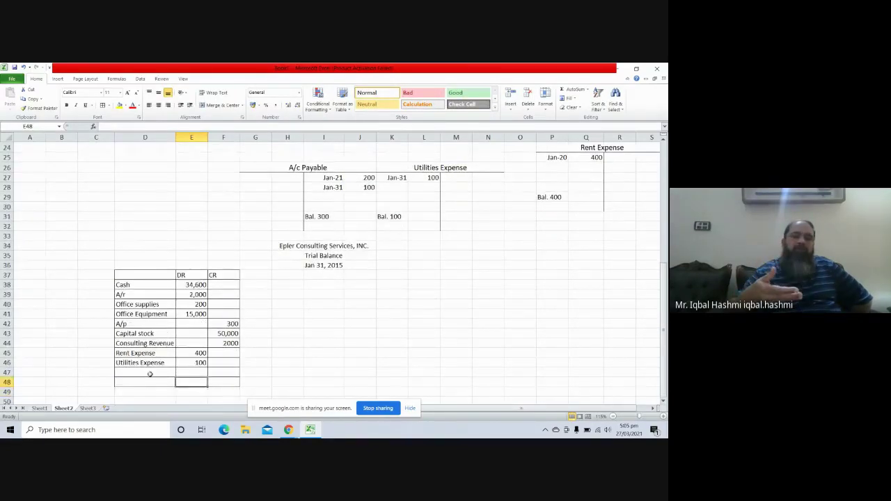
key("Up")
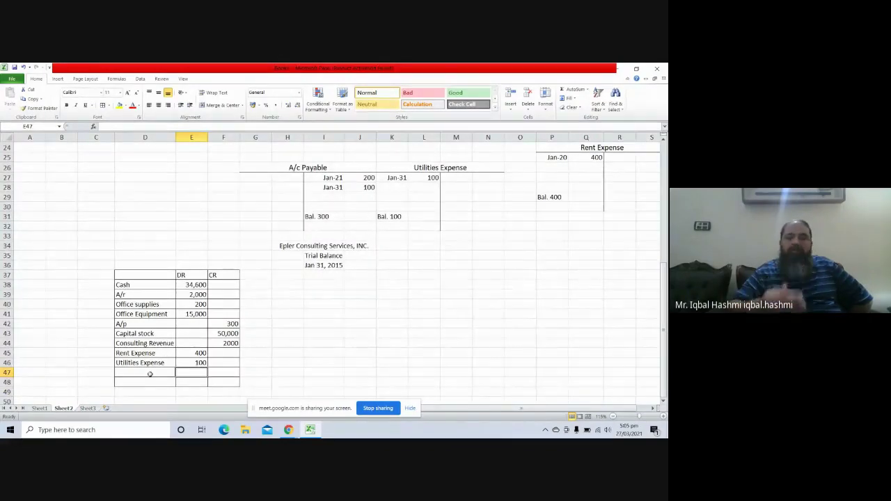
key("Up")
key("Up")
key("Up")
key("Up")
key("Up")
key("Up")
key("Up")
key("Up")
key("Up")
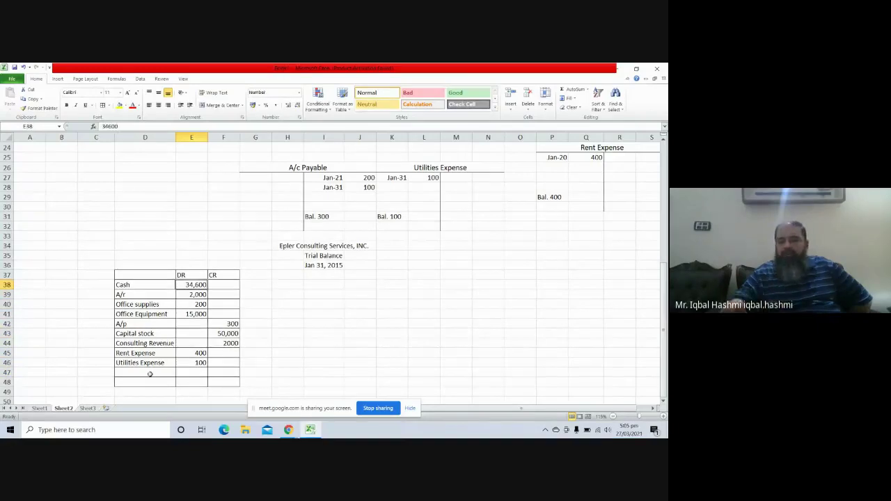
key("shift+Down")
key("shift+Down")
key("shift+Down")
key("shift+Down")
key("shift+Down")
key("shift+Down")
key("shift+Down")
key("shift+Down")
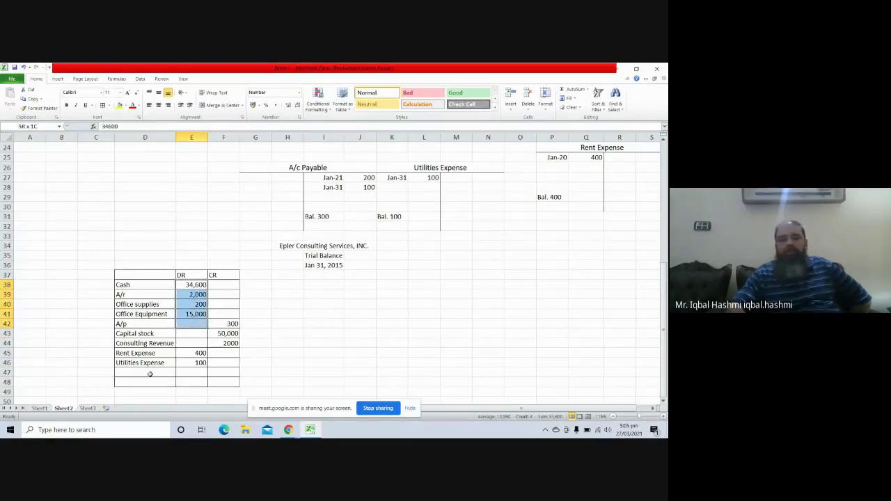
key("Down")
key("Down")
key("Down")
key("Down")
key("Down")
key("Down")
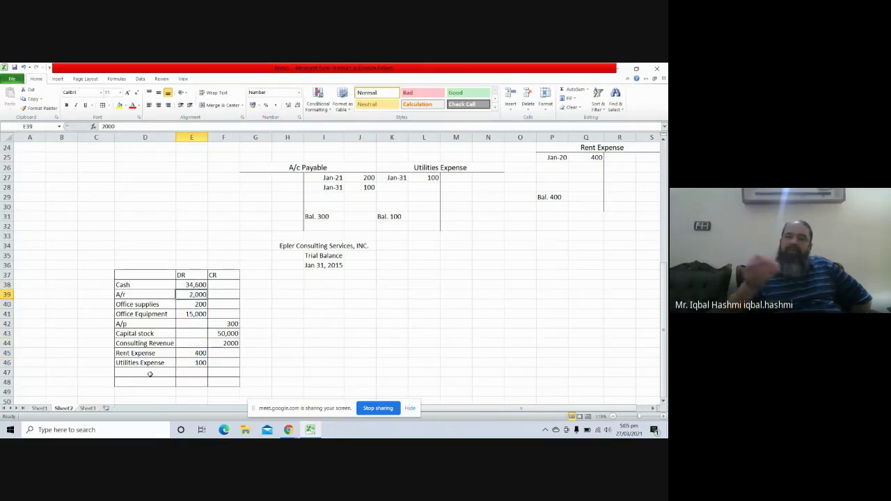
key("Down")
key("Down")
key("Down")
key("Down")
key("Down")
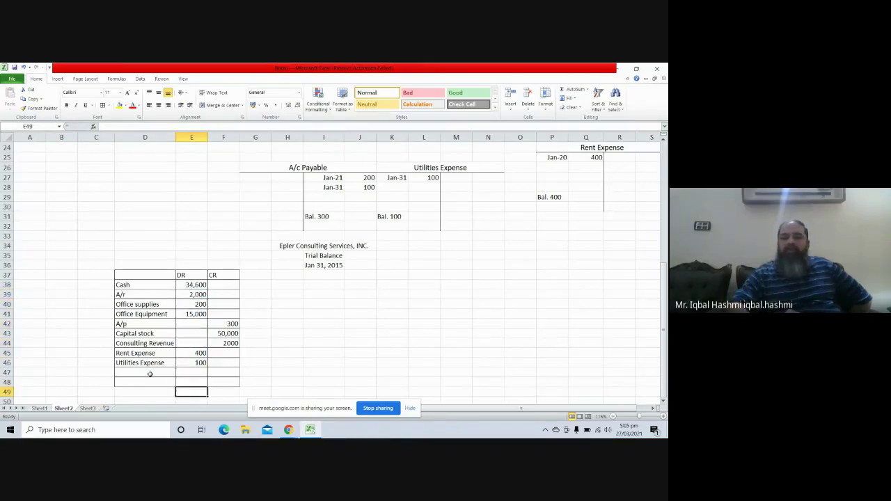
key("Up")
key("Up")
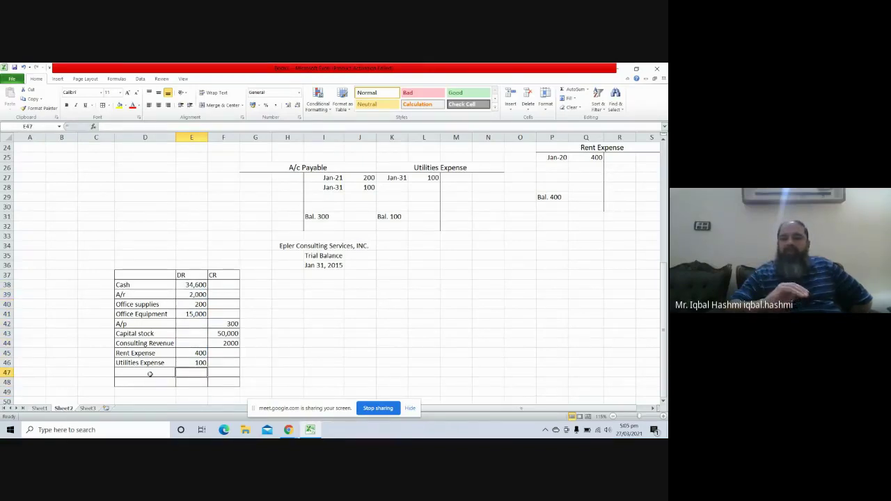
type("=")
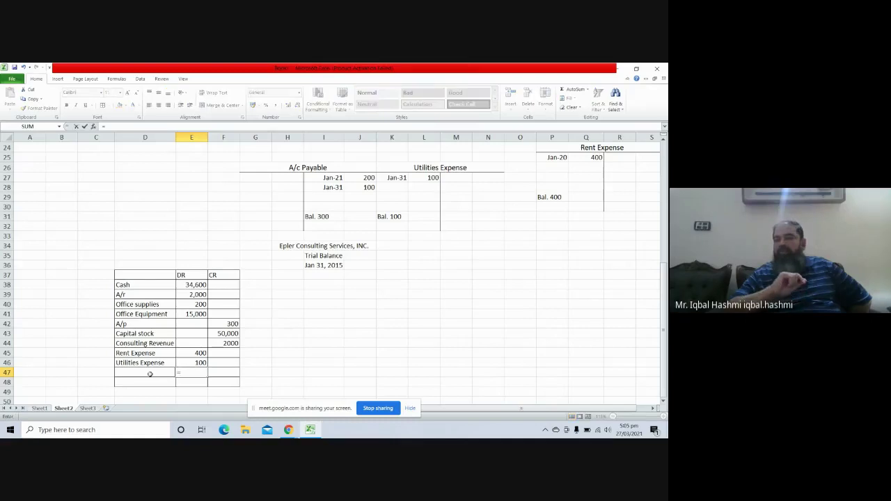
type("sum")
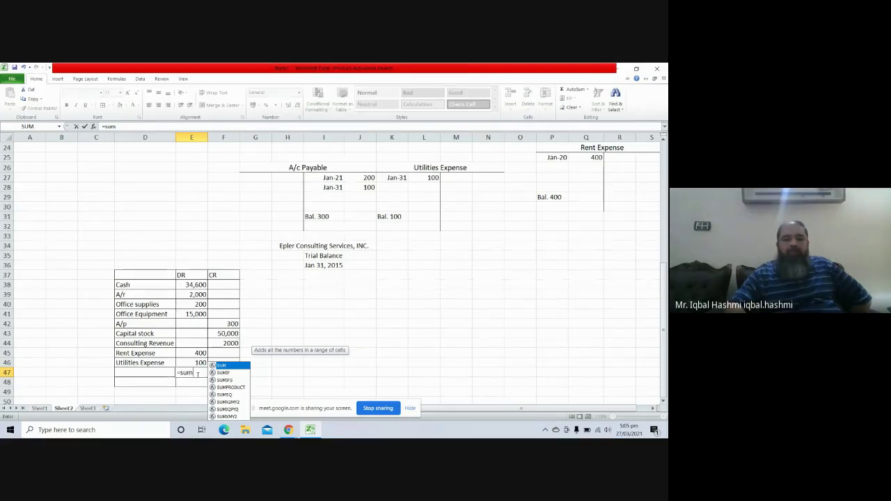
key("Escape")
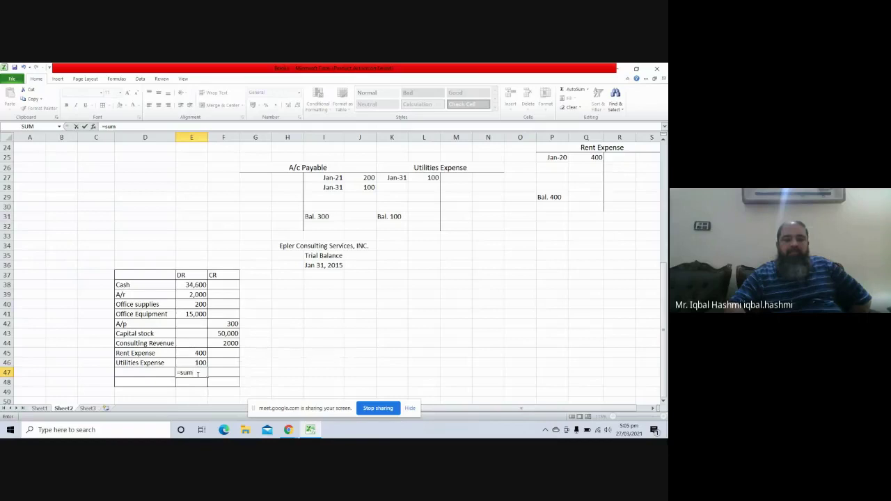
left_click(198, 374)
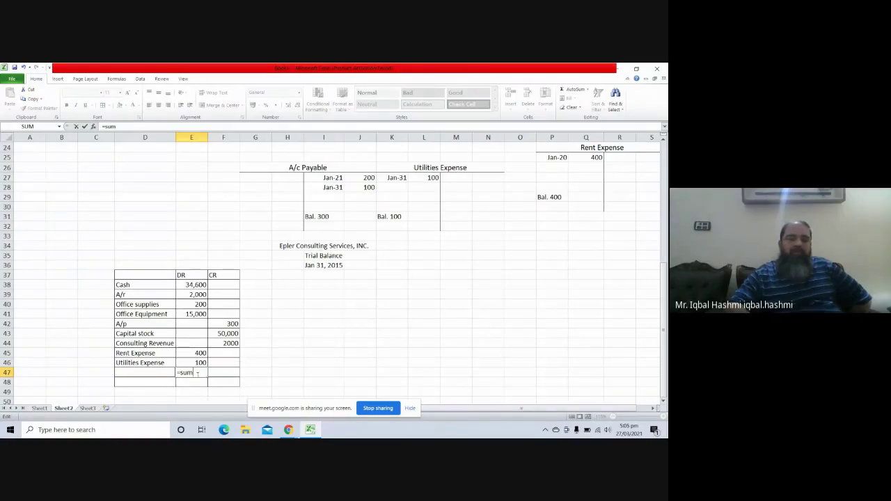
key("BackSpace")
key("Escape")
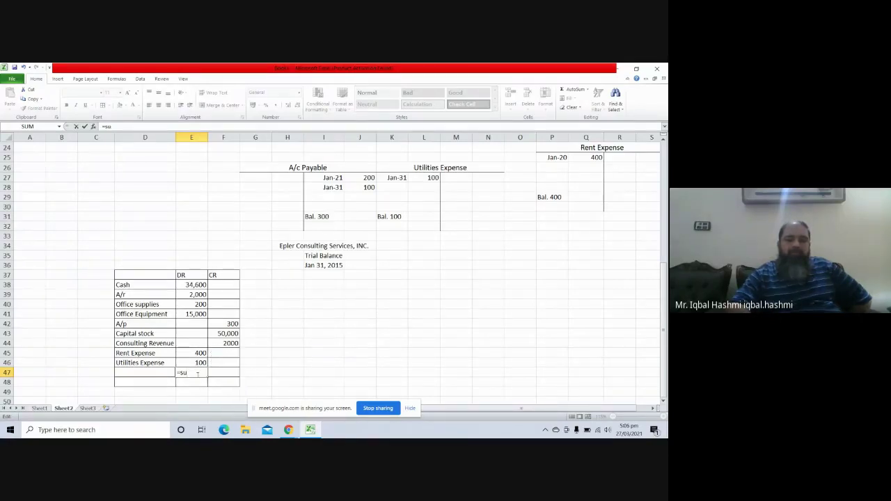
key("BackSpace")
key("BackSpace")
key("BackSpace")
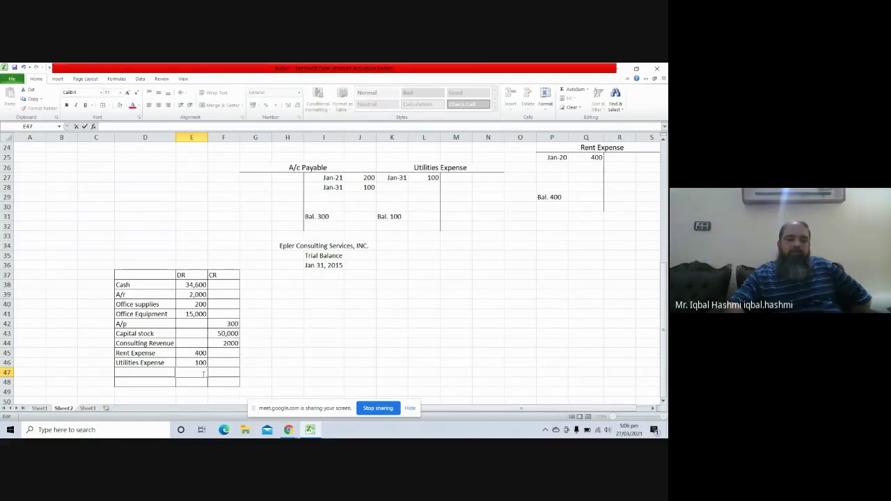
Enter 52,300 as the total of the debit column in E47 and of the credit column in F47
type("52,300")
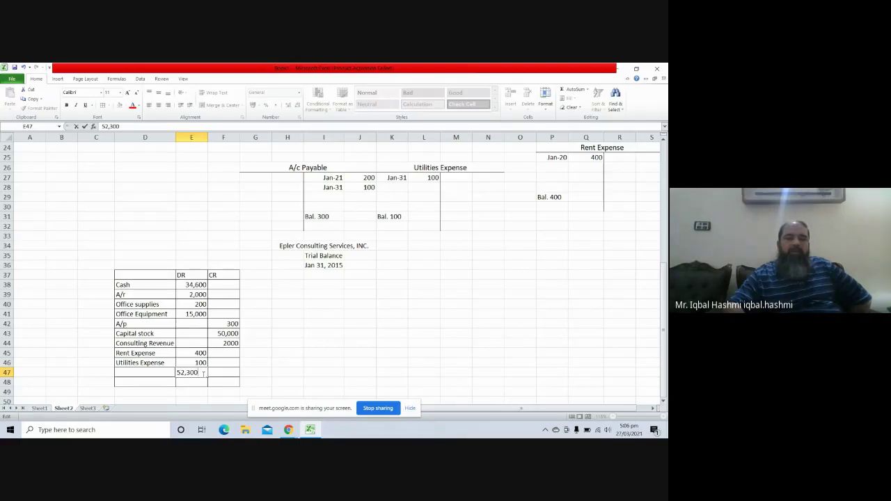
key("Return")
key("Right")
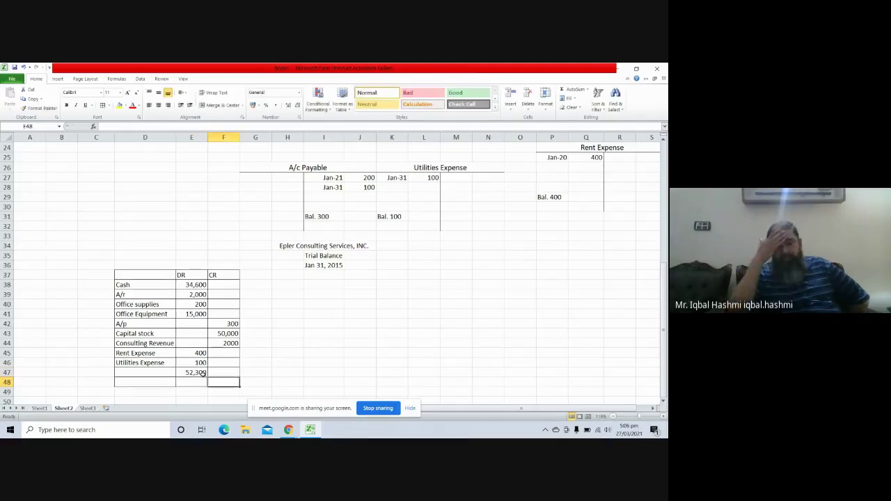
key("Up")
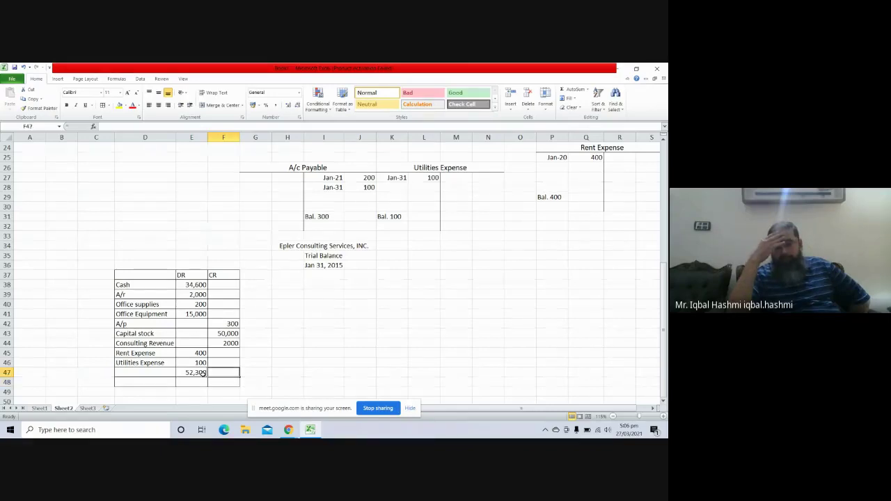
type("52")
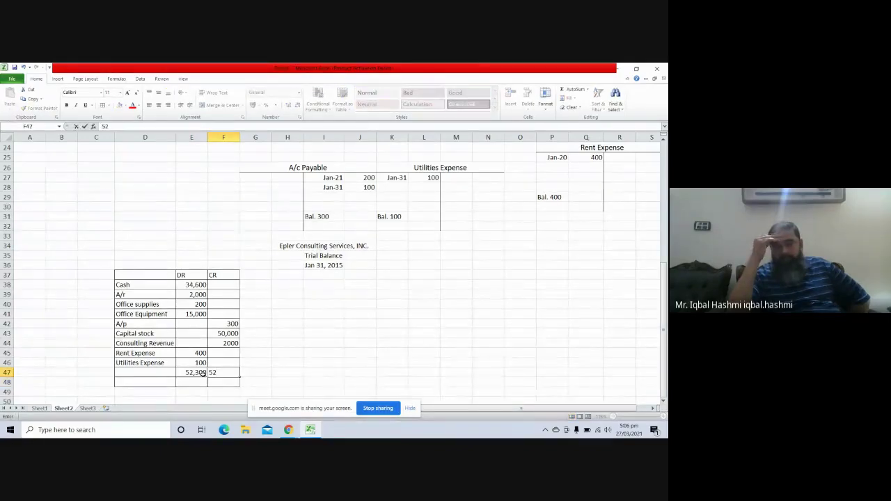
type(",300")
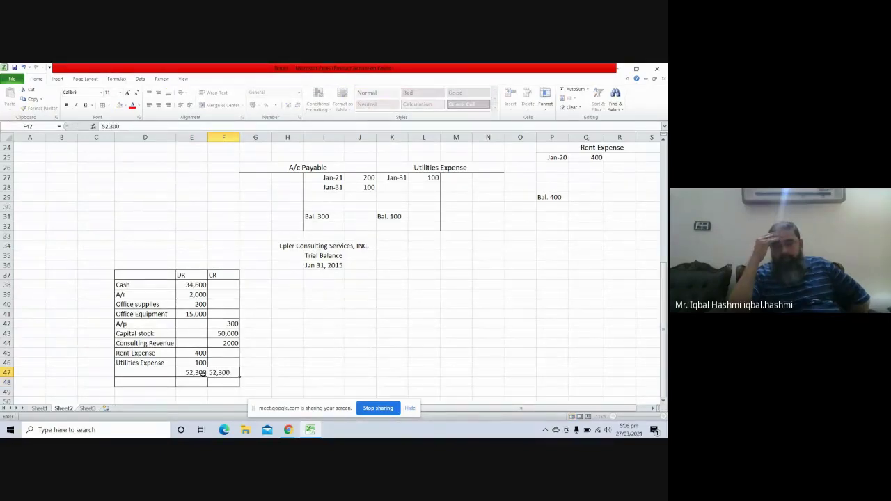
key("Return")
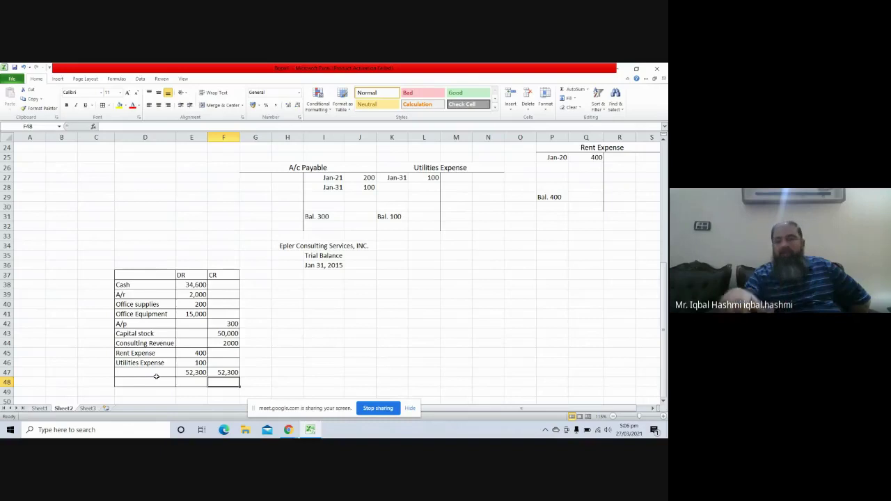
Apply a bottom double border to the debit and credit totals in E47:F47
left_click(199, 371)
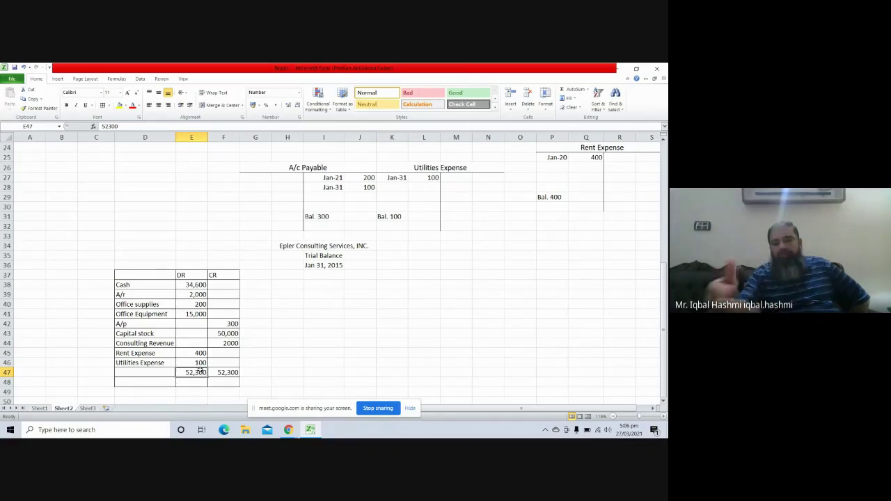
left_click_drag(199, 371, 224, 372)
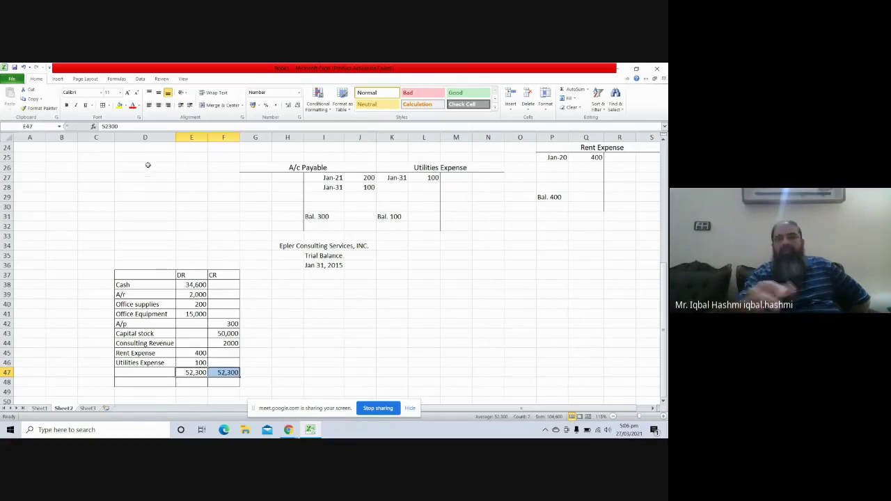
left_click(108, 106)
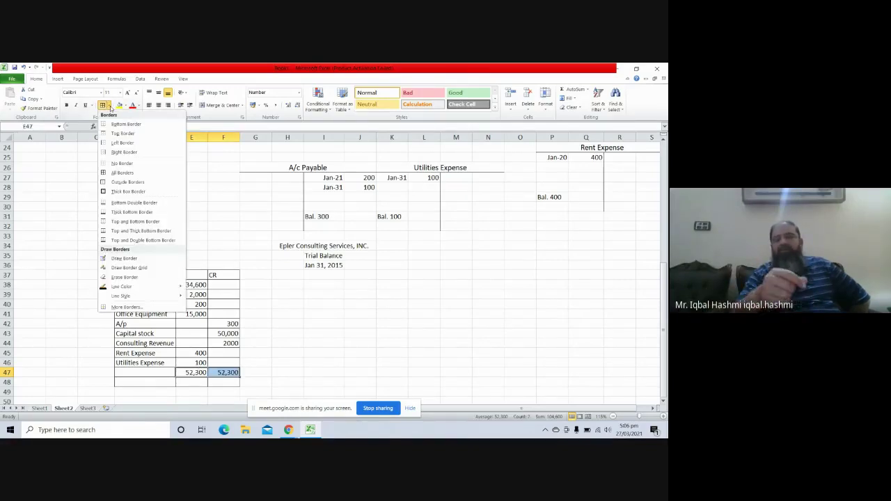
left_click(122, 203)
left_click(292, 342)
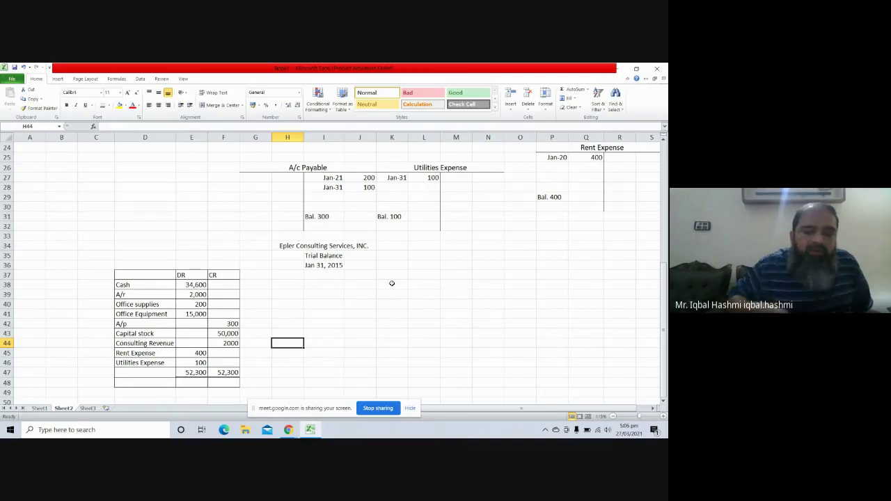
Move the three-line trial balance heading from H34:J36 to D34:F36, directly above the table
left_click(297, 247)
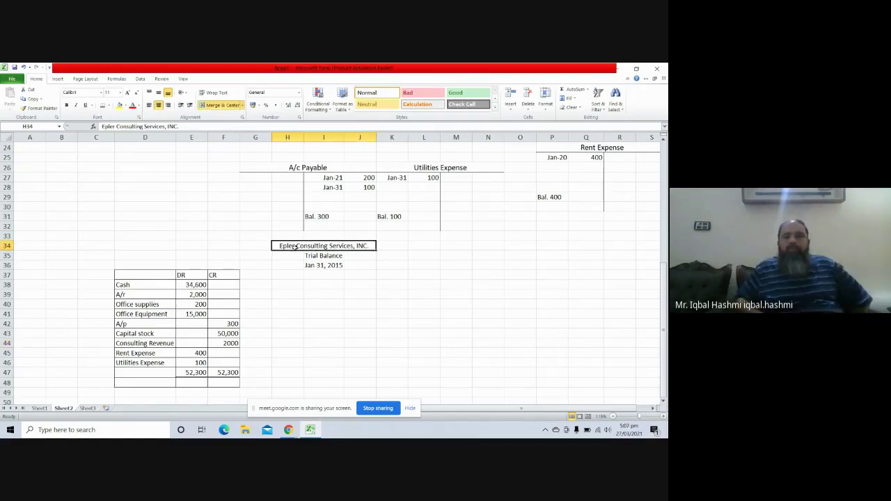
key("shift+Down")
key("shift+Down")
key("ctrl+c")
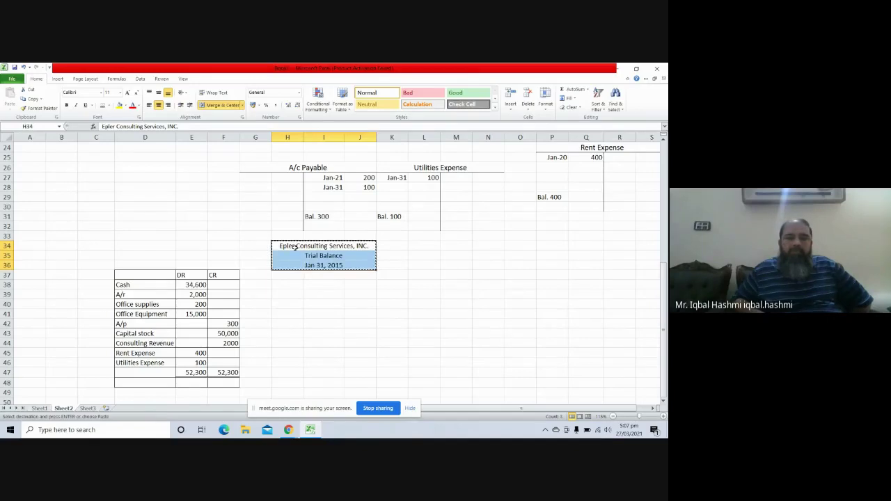
key("Left")
key("Left")
key("Left")
key("Left")
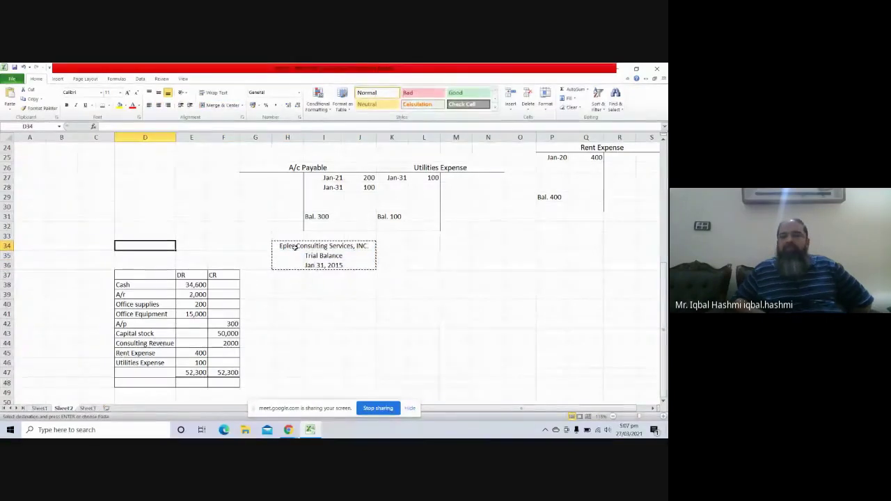
key("Return")
key("Down")
key("Down")
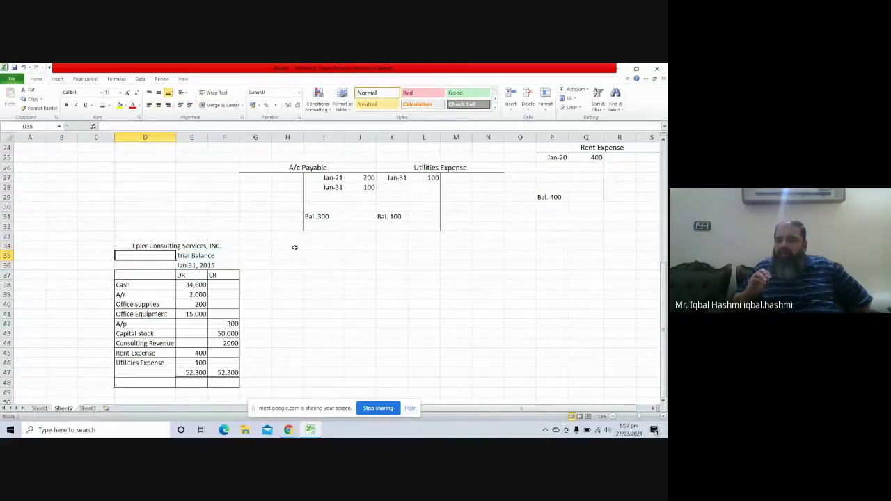
Center the Trial Balance and Jan 31, 2015 heading lines in E35:F36
left_click(167, 249)
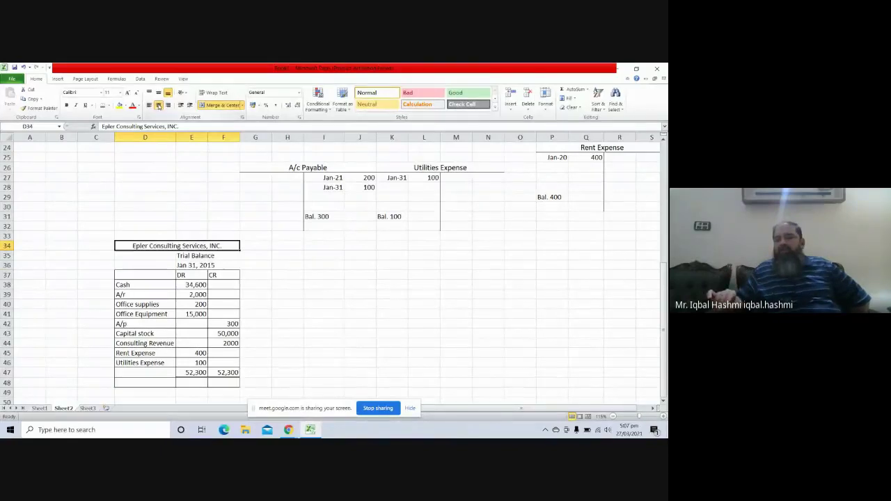
left_click(288, 273)
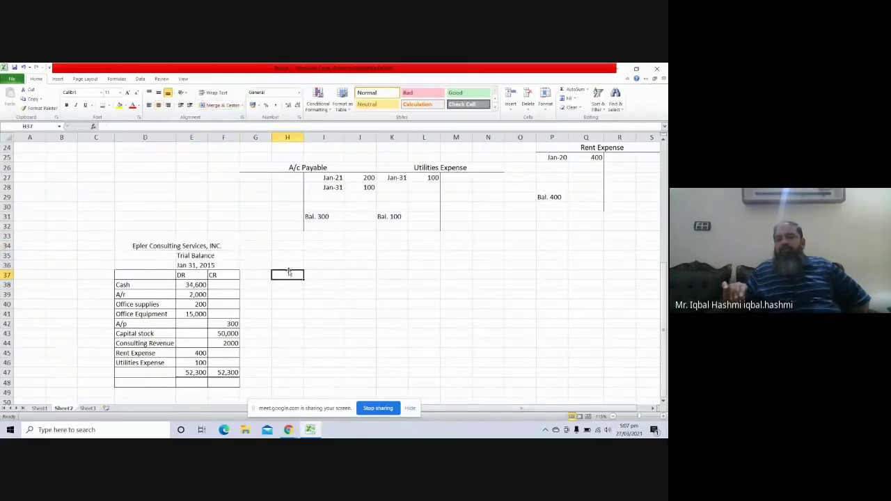
left_click(200, 254)
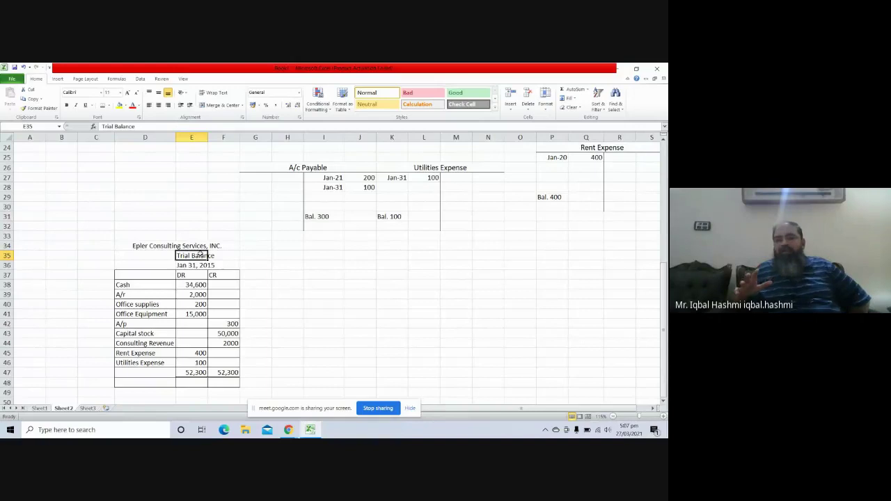
mouse_move(199, 255)
left_mouse_down()
mouse_move(223, 255)
mouse_move(208, 265)
left_mouse_up()
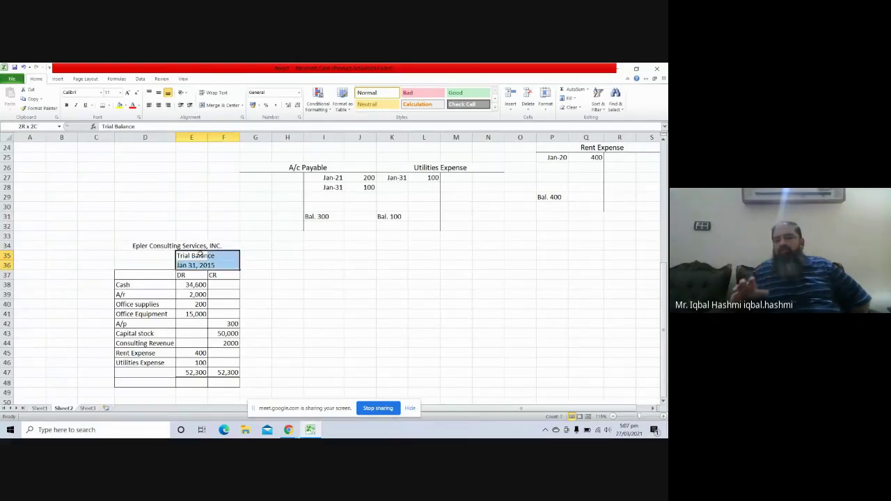
left_click(159, 105)
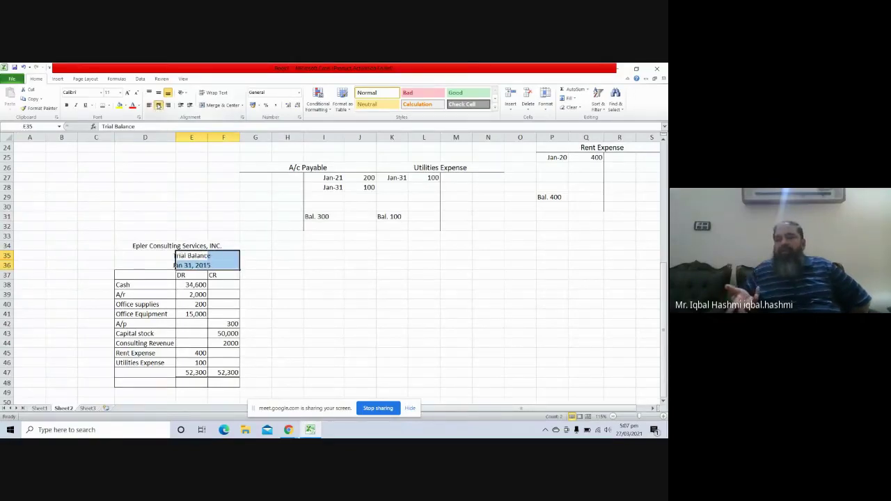
left_click(276, 236)
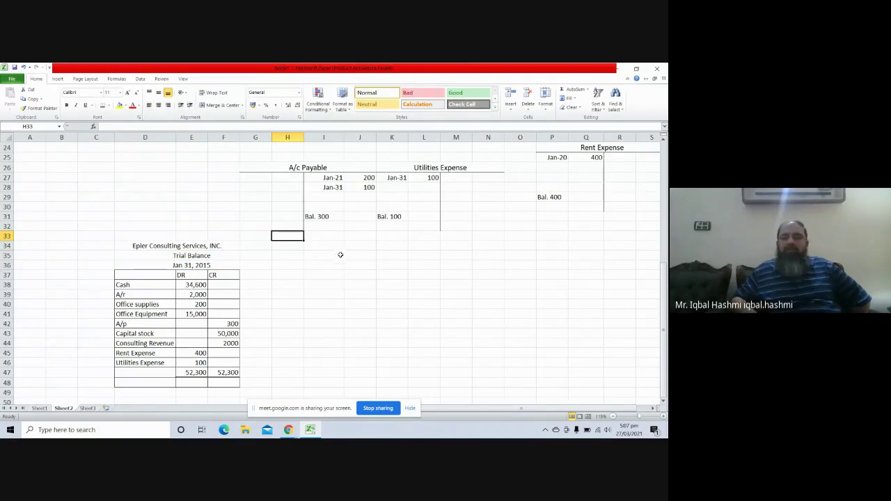
Copy the three-line heading from D34:F36 to J34:L36 and select the copied Trial Balance title in K35
left_click(218, 246)
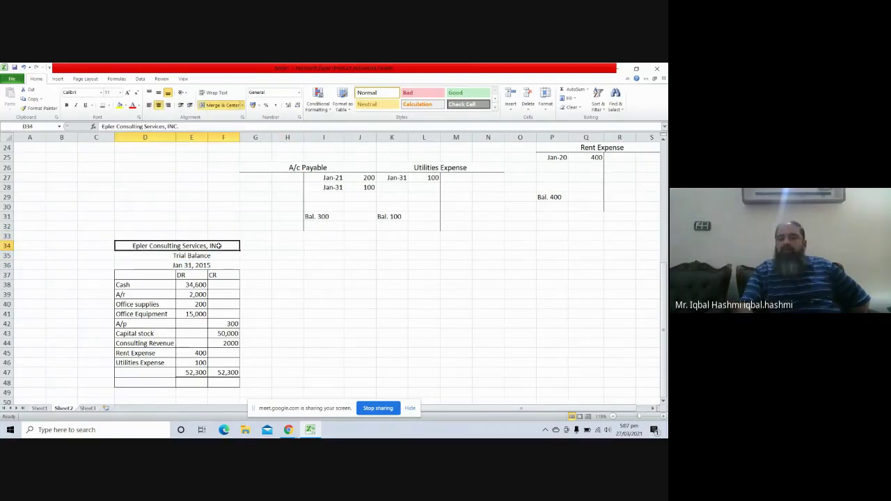
key("shift+Down")
key("shift+Down")
key("shift+Down")
key("shift+Down")
key("shift+Up")
key("shift+Up")
key("shift+Up")
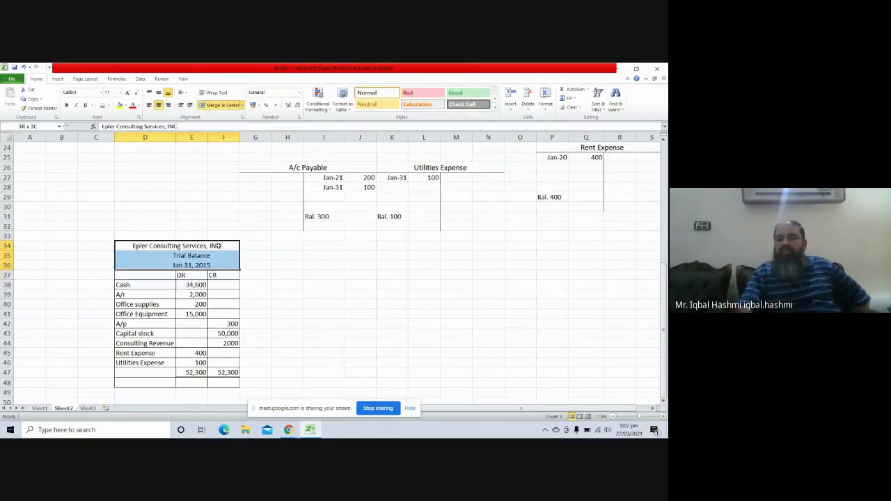
key("shift+Down")
key("ctrl+c")
key("Right")
key("Right")
key("Right")
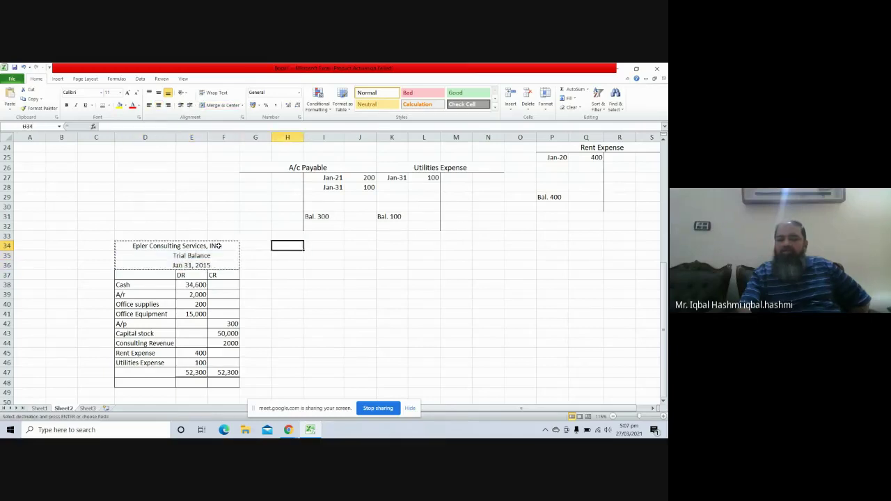
key("Right")
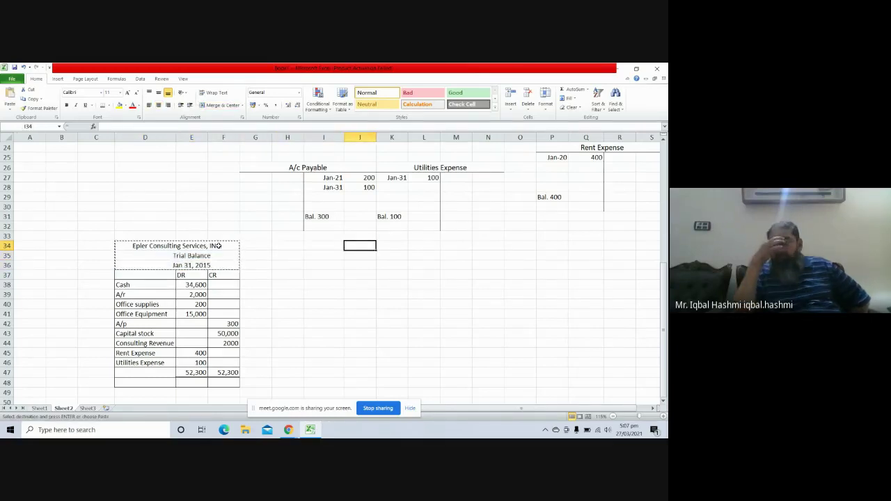
key("ctrl+v")
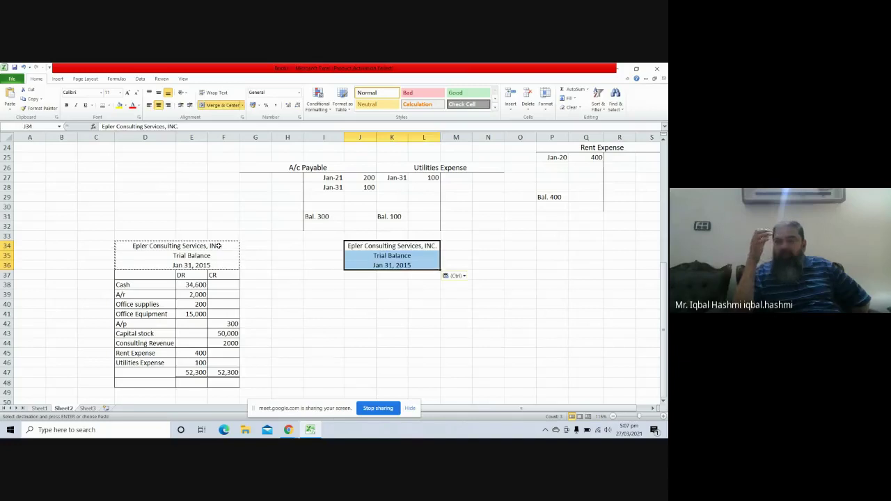
key("Down")
key("Right")
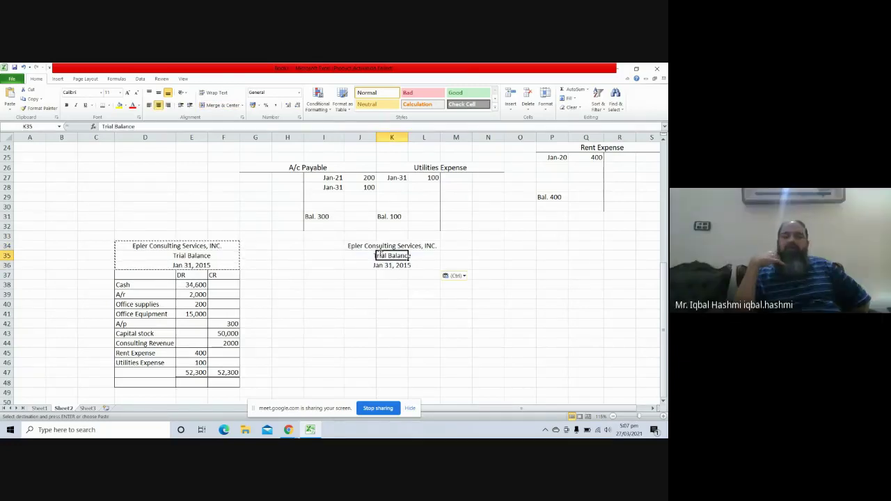
Replace the copied Trial Balance title in K35 with Balance Sheet
left_click(140, 126)
key("BackSpace")
key("BackSpace")
key("BackSpace")
key("BackSpace")
key("BackSpace")
key("BackSpace")
key("BackSpace")
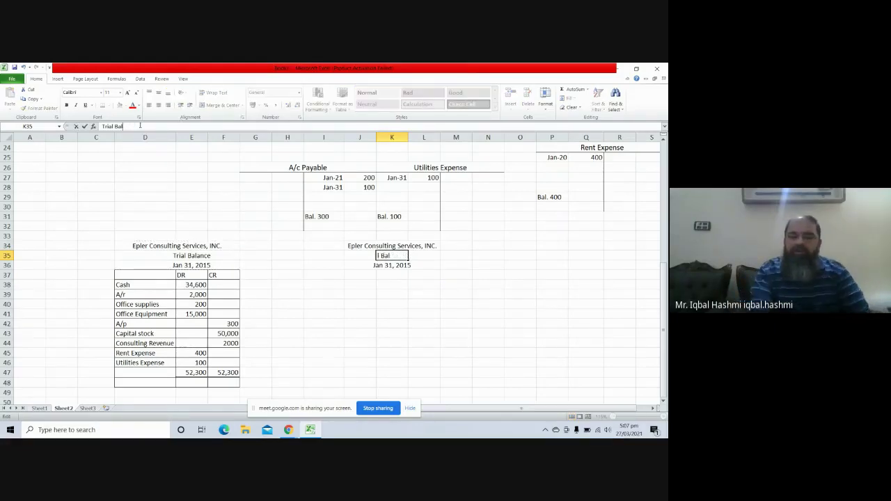
key("BackSpace")
key("BackSpace")
key("BackSpace")
key("BackSpace")
key("BackSpace")
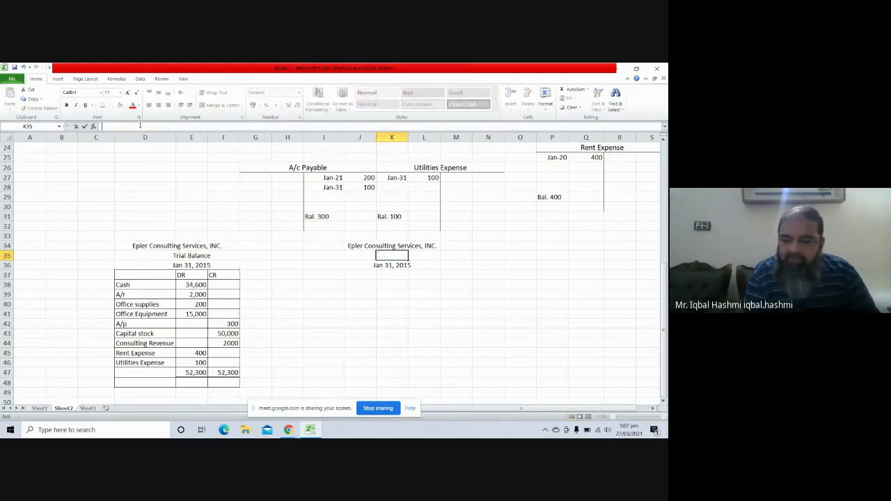
type("Ba")
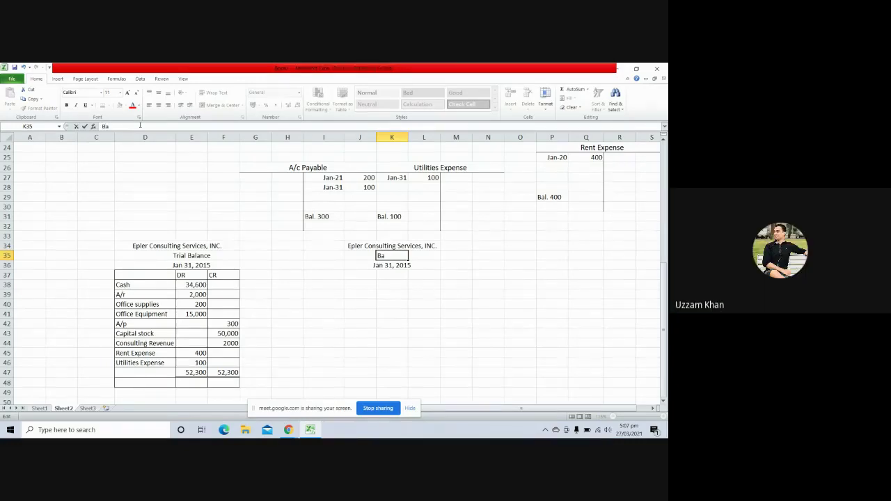
type("llance Sheet")
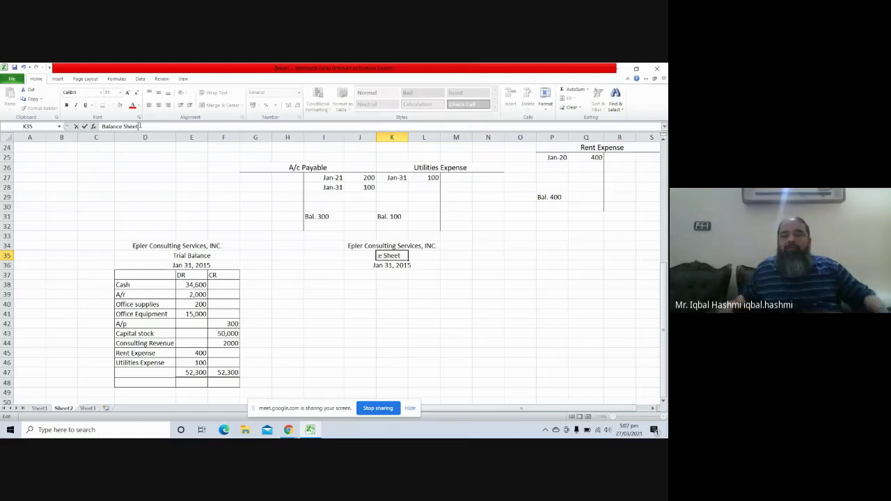
key("Return")
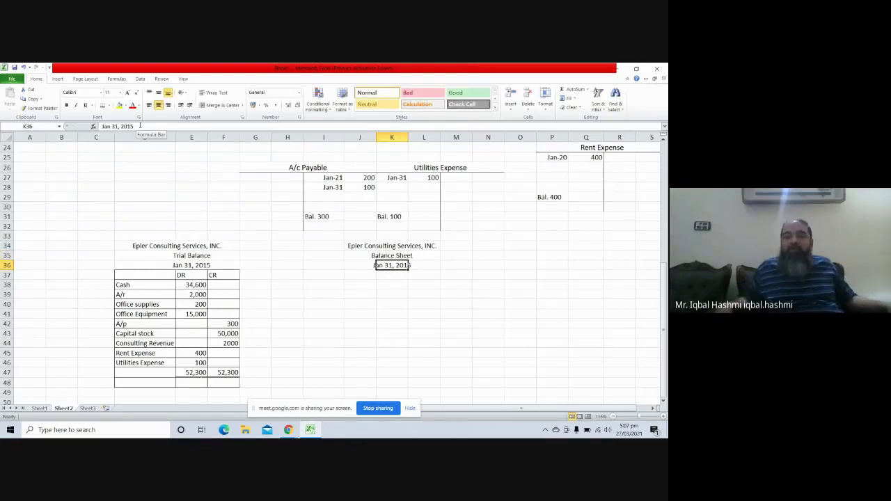
Enter the column heading Assets in I38, below the balance sheet heading
key("Down")
key("Down")
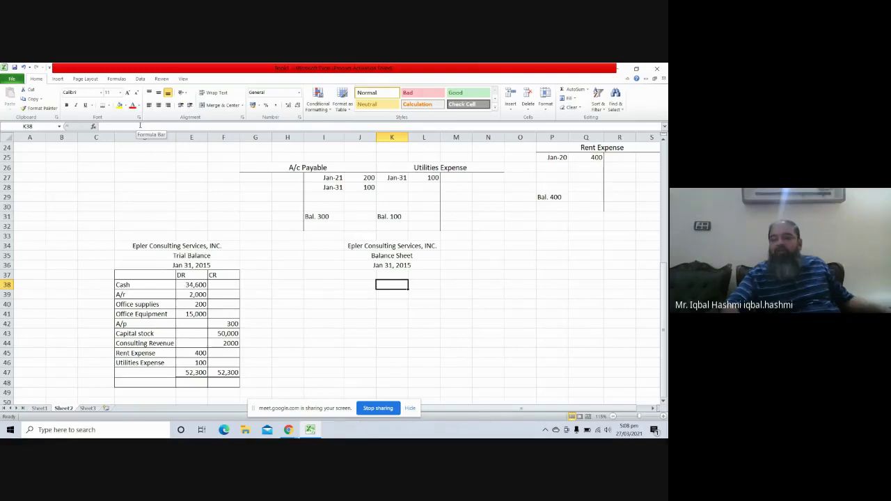
key("Left")
key("Left")
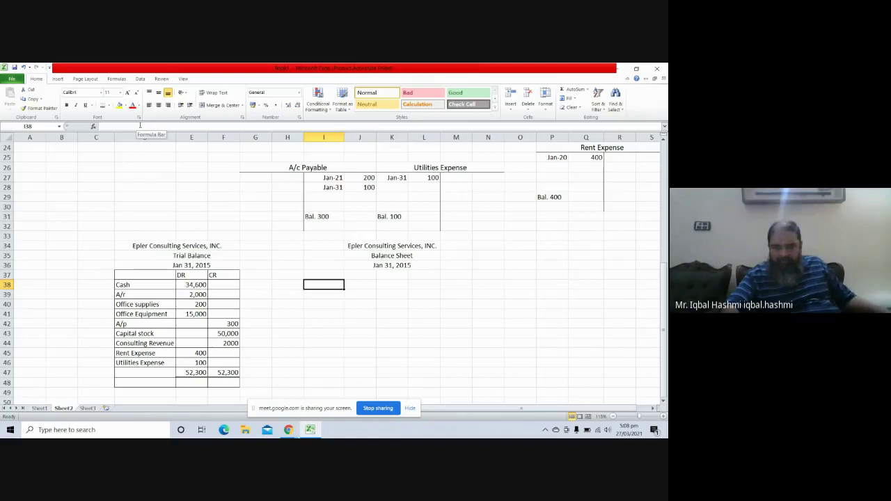
type("Asse")
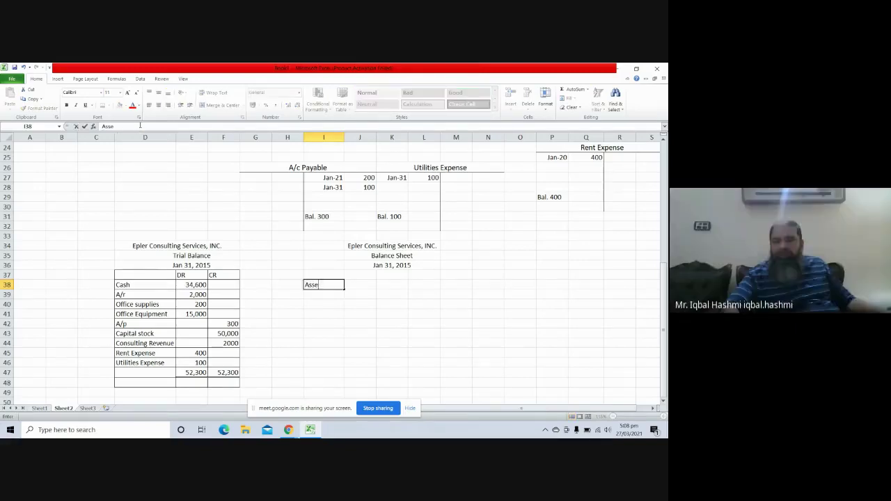
type("ts")
key("Right")
Enter the column heading Liabilities & Owners Equity in L38, on the same row as Assets
key("Right")
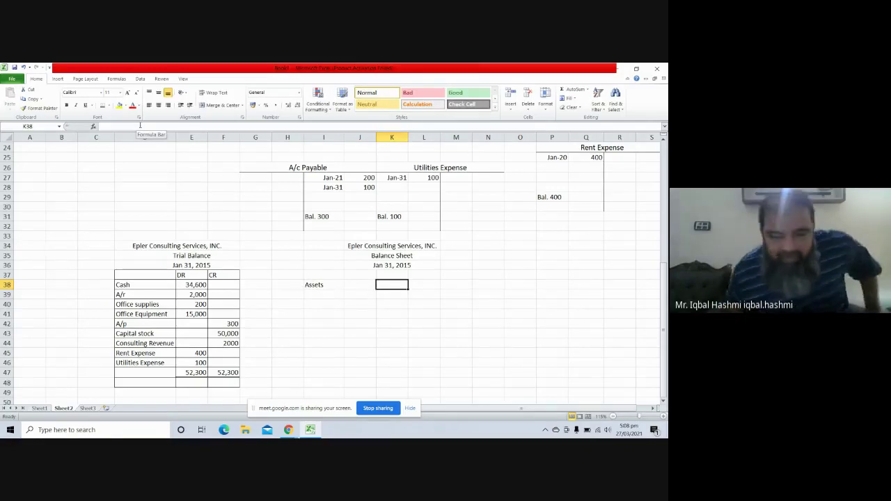
key("Right")
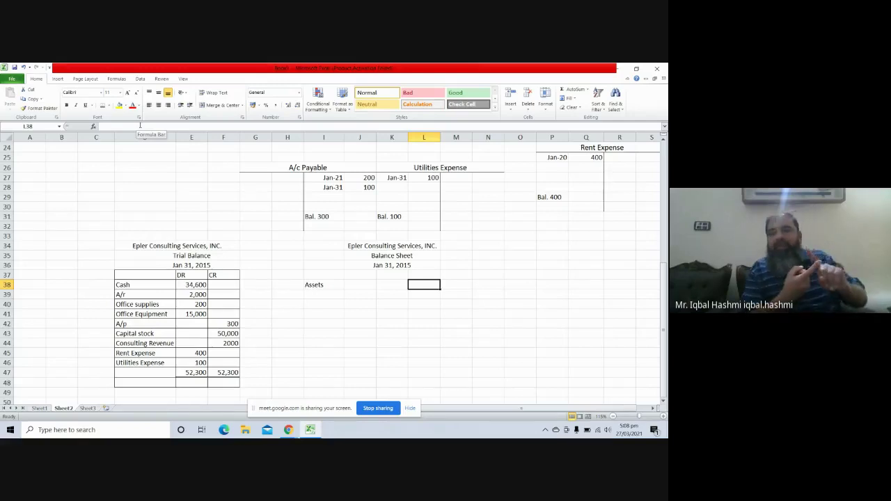
type("Liabil")
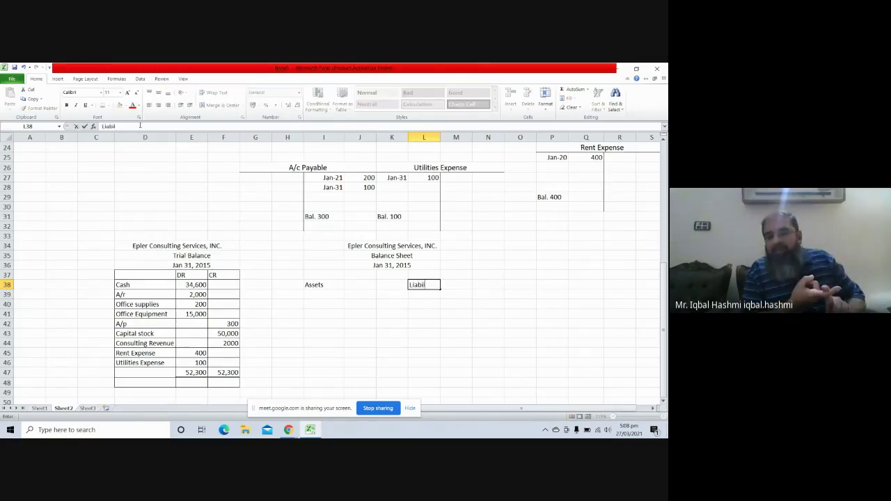
type("it")
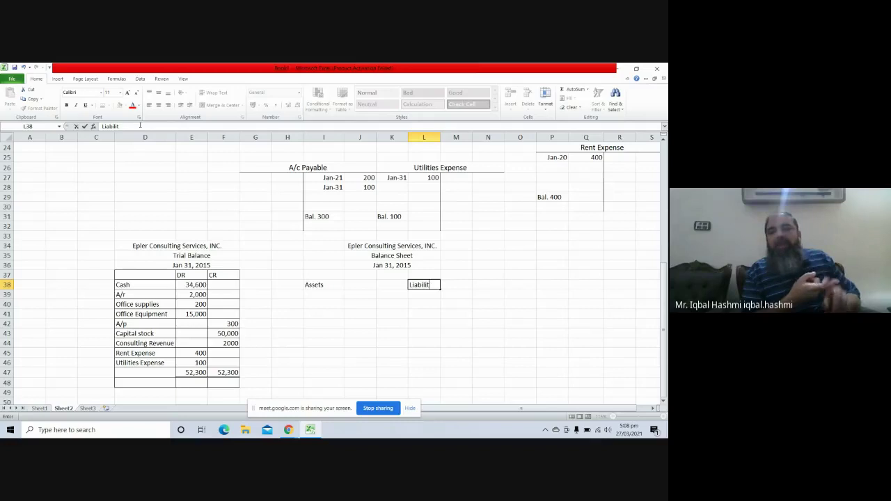
type("ies")
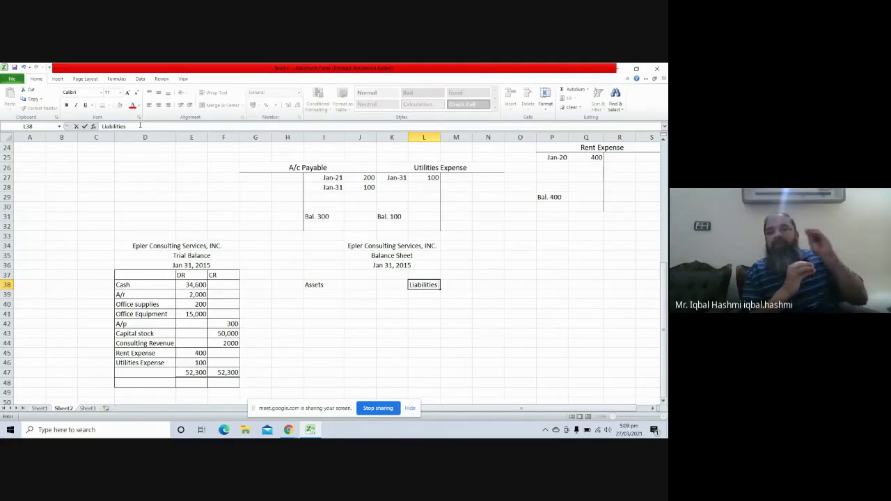
type("&")
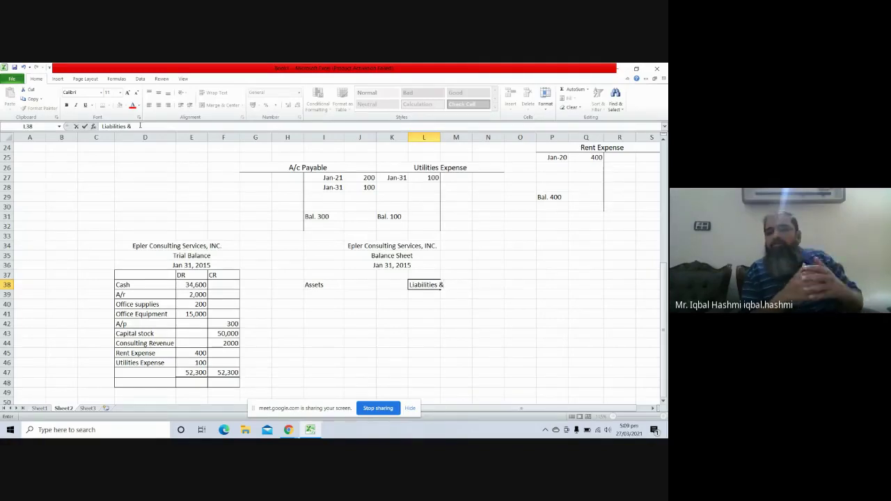
type(" Own")
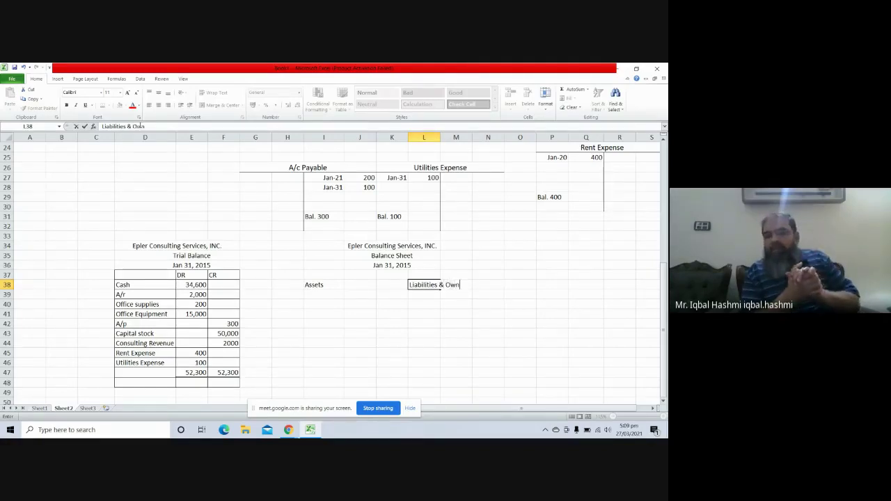
type("ers")
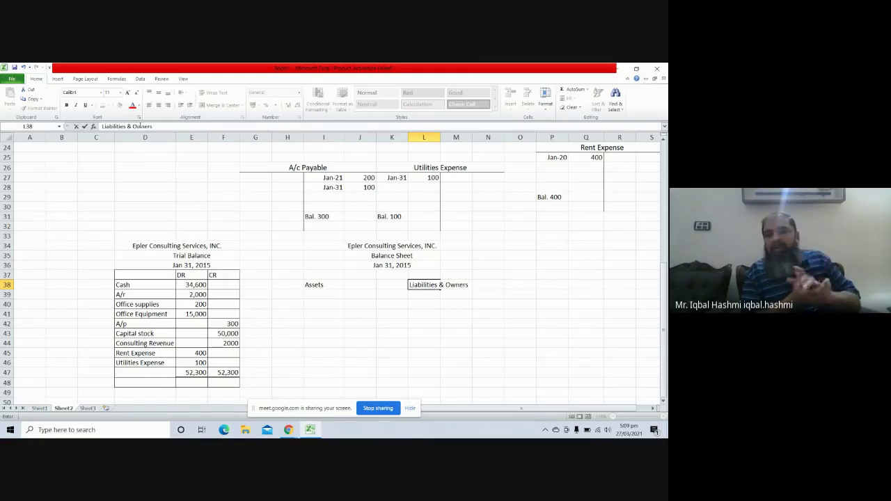
type(" Equi")
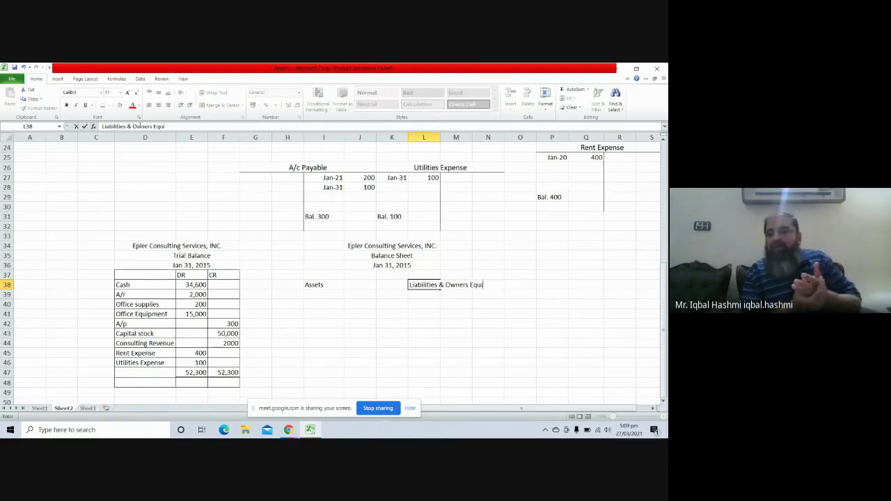
type("ty")
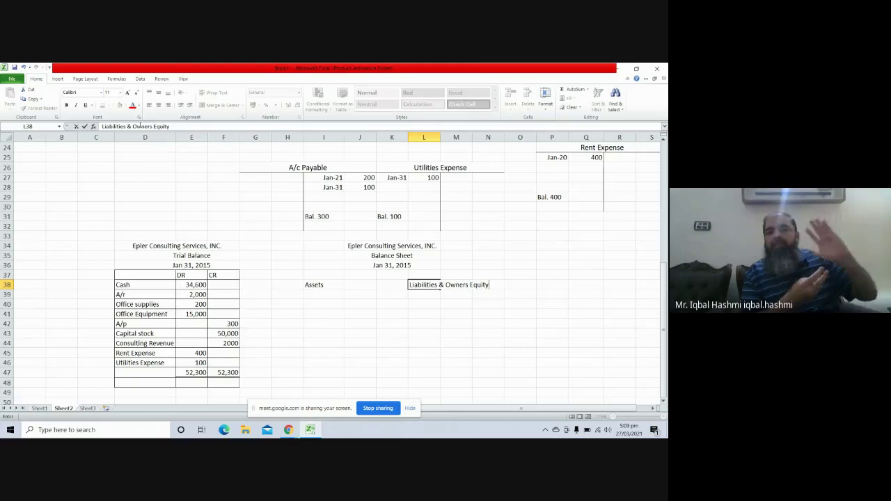
key("Return")
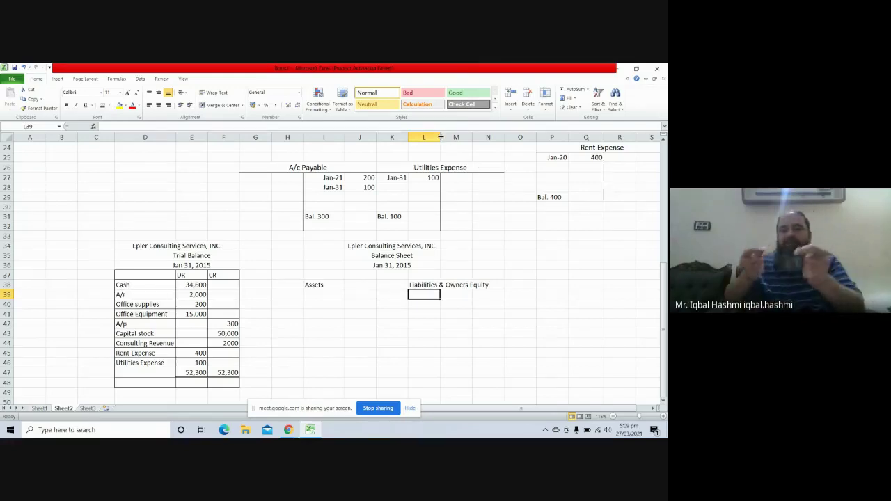
left_click(485, 314)
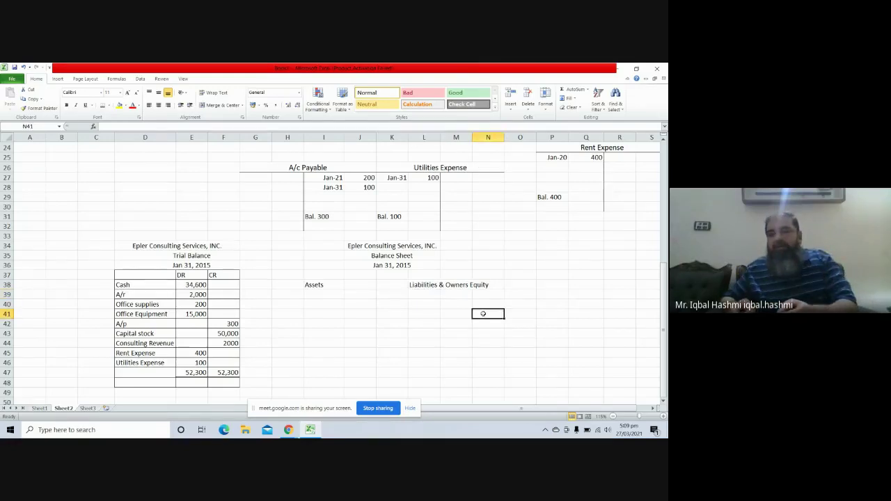
left_click(305, 284)
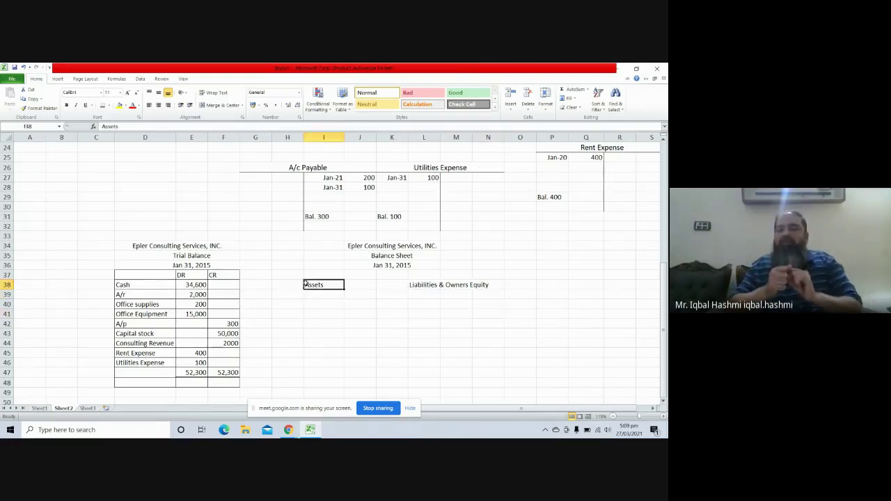
key("shift+Right")
key("shift+Right")
key("shift+Right")
key("shift+Right")
key("shift+Right")
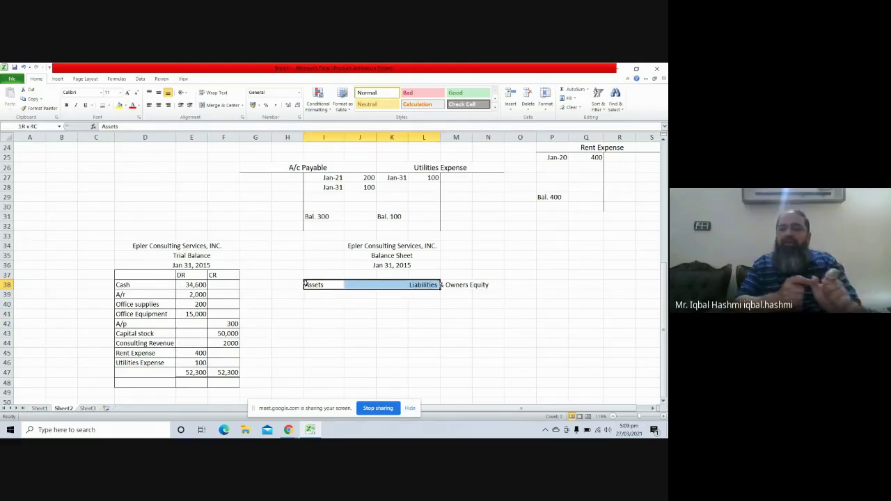
key("Down")
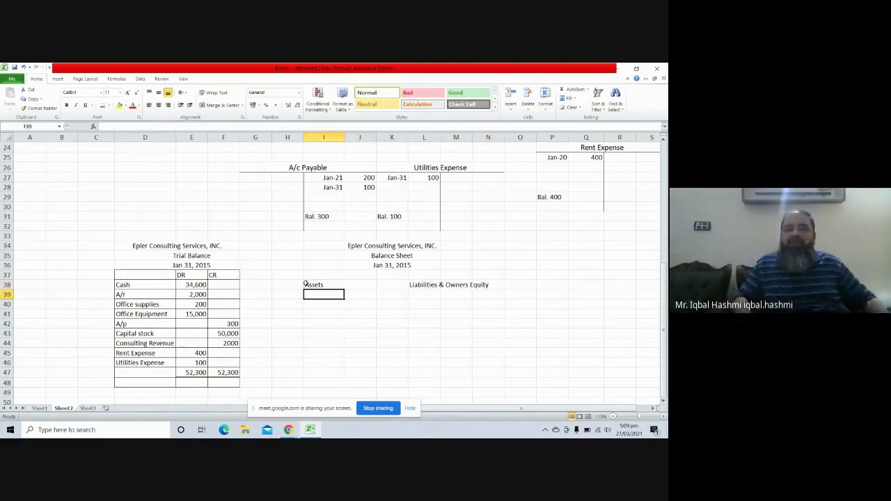
key("Up")
key("Right")
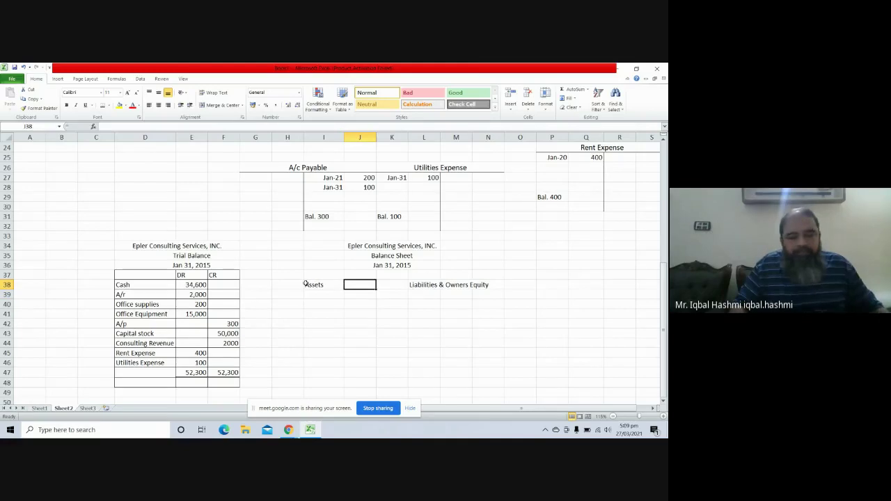
List Cash in I39 and A/R in I40 under the Assets heading
key("Down")
key("Left")
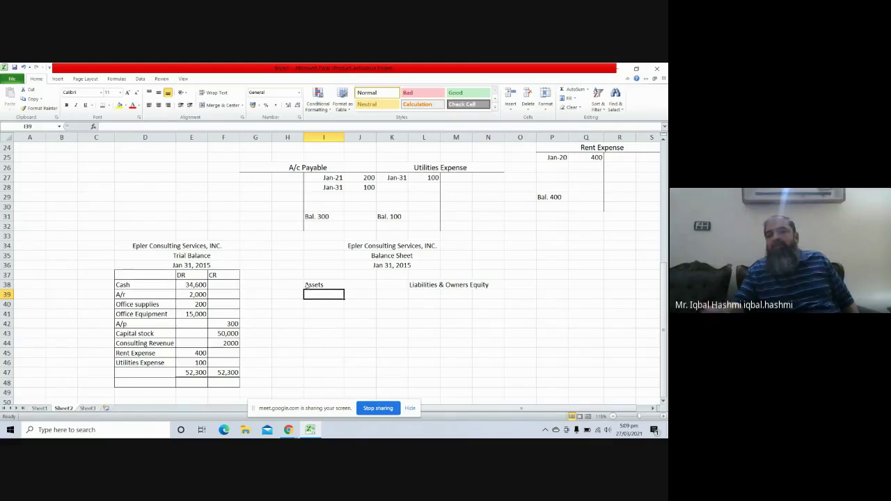
type("C")
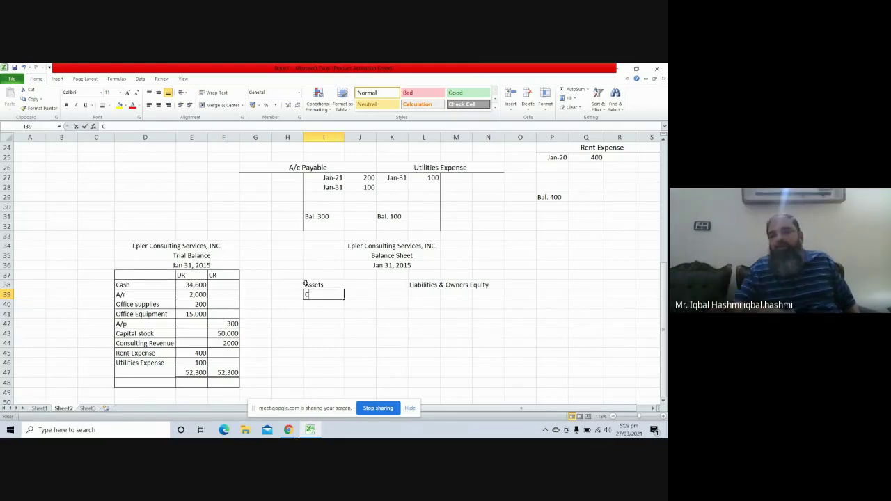
type("ash")
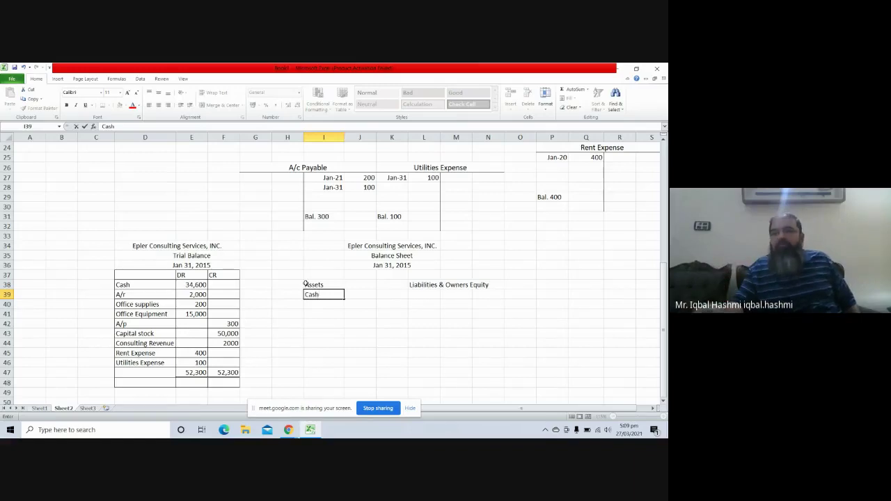
key("Return")
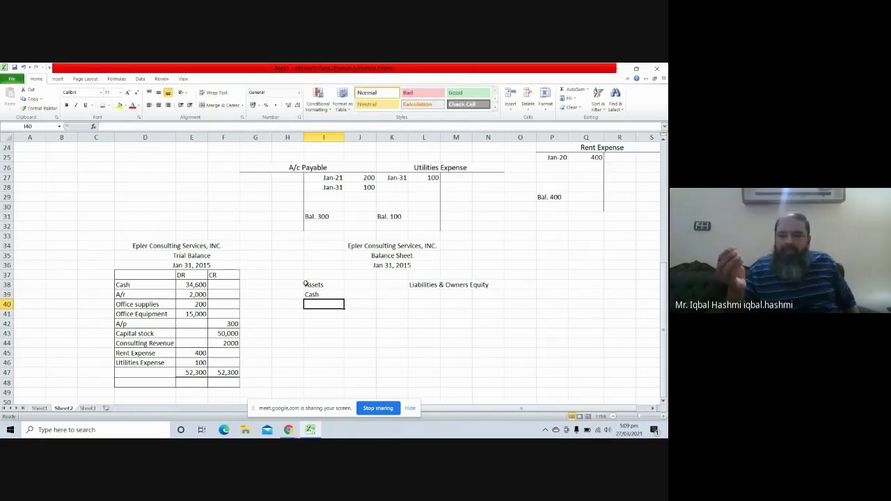
type("A/")
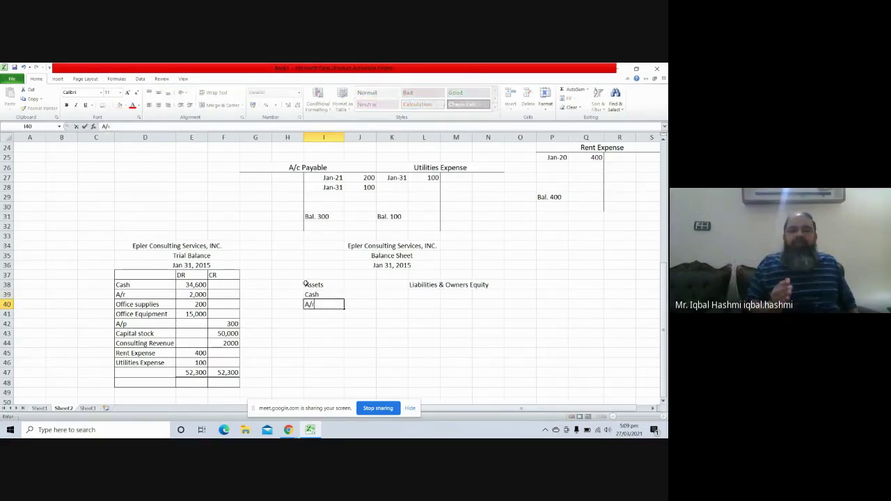
type("r")
key("BackSpace")
type("R")
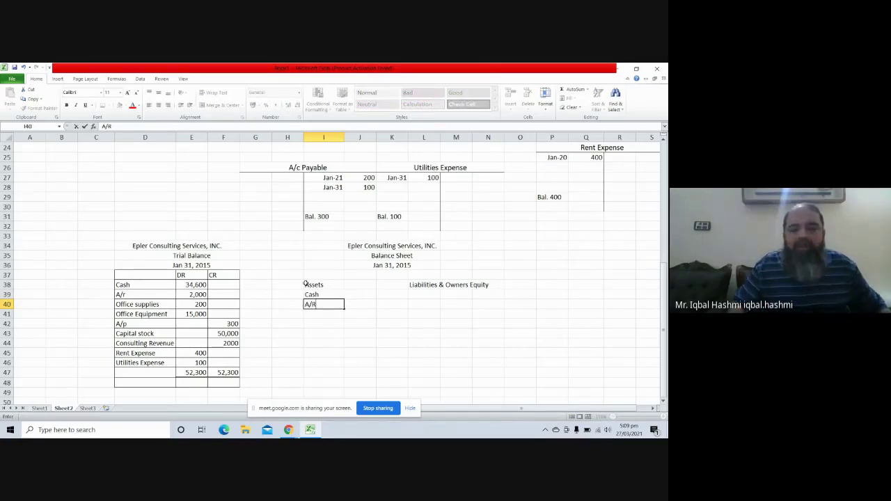
key("Return")
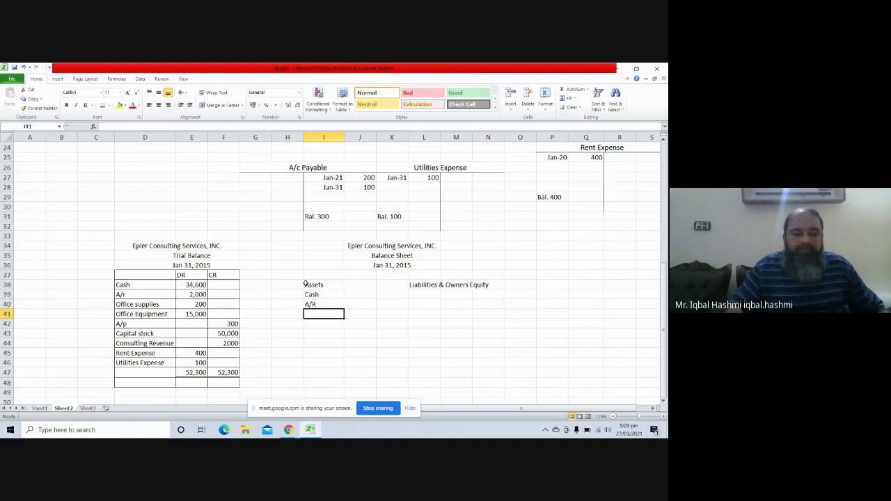
Add Office Supplies in I41 as the third asset of the balance sheet
type("Office")
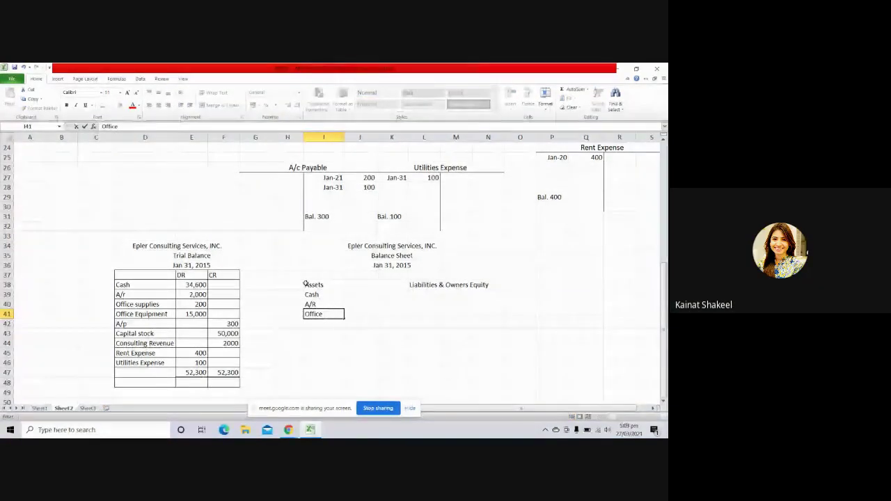
type(" Supplies")
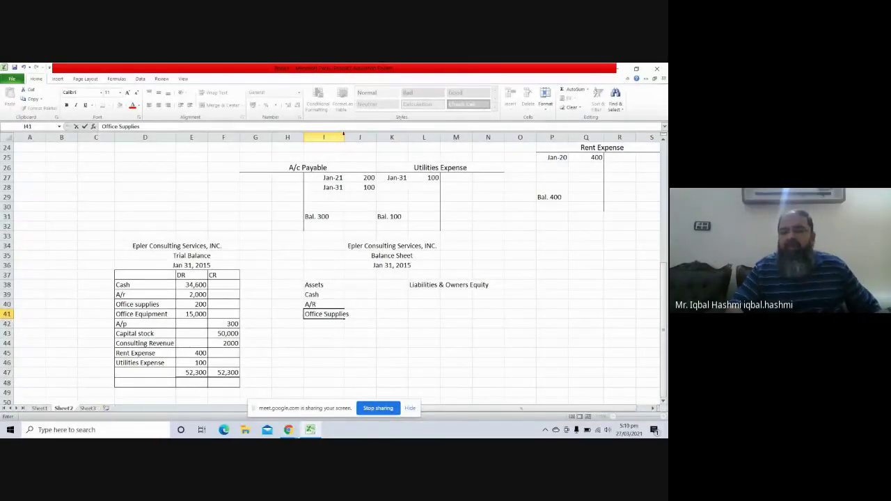
left_click_drag(343, 136, 345, 137)
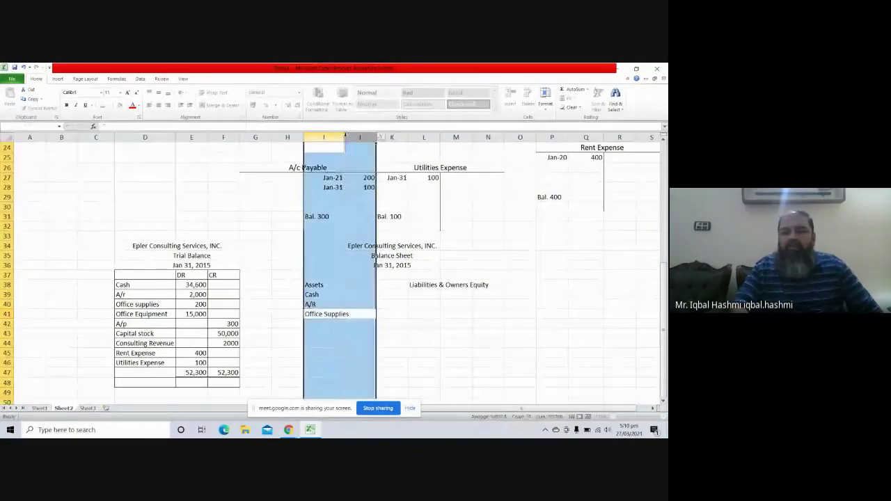
left_click(560, 264)
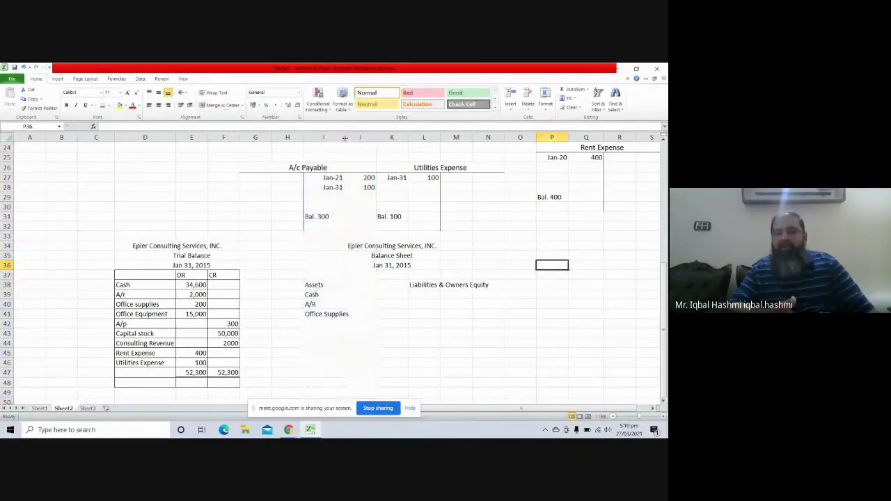
Add Office Equipment in I42 as the fourth asset and widen column I to fit the asset names
left_click_drag(345, 138, 349, 137)
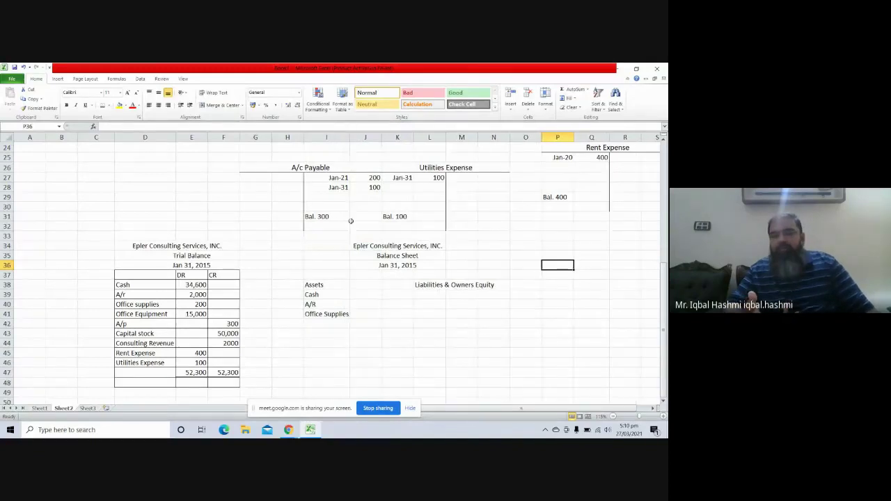
left_click(332, 331)
left_click(327, 323)
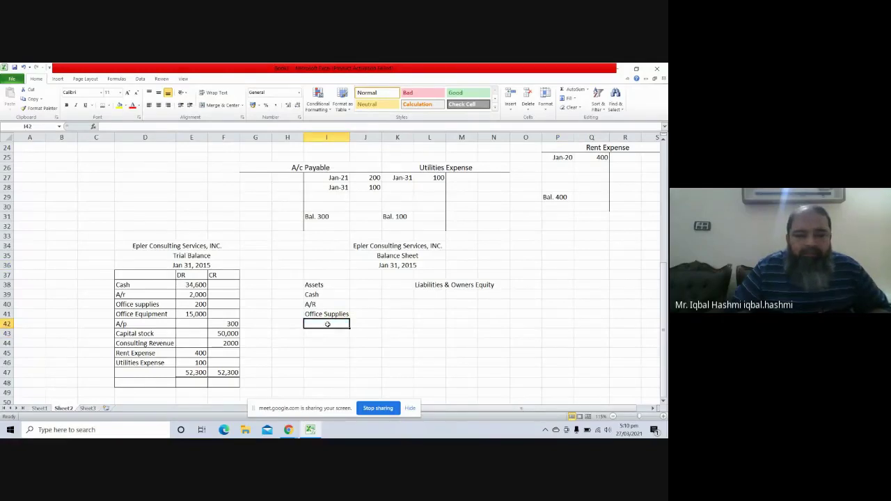
left_click(139, 313)
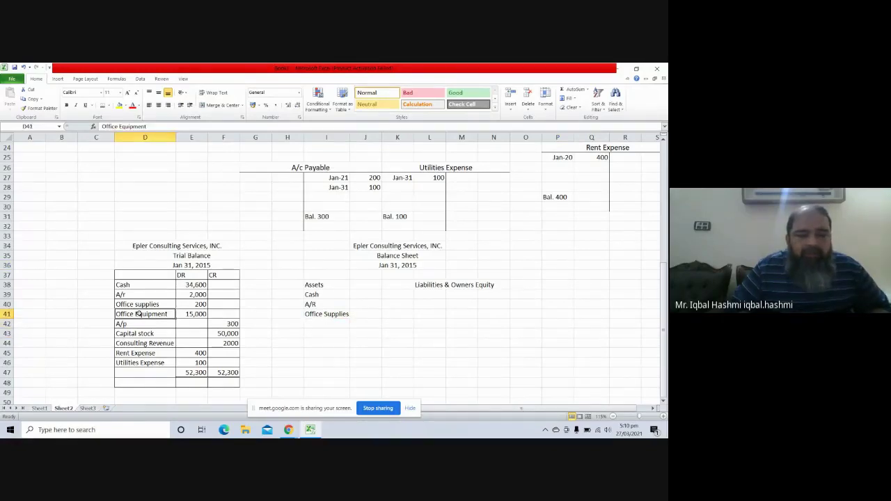
left_click(198, 285)
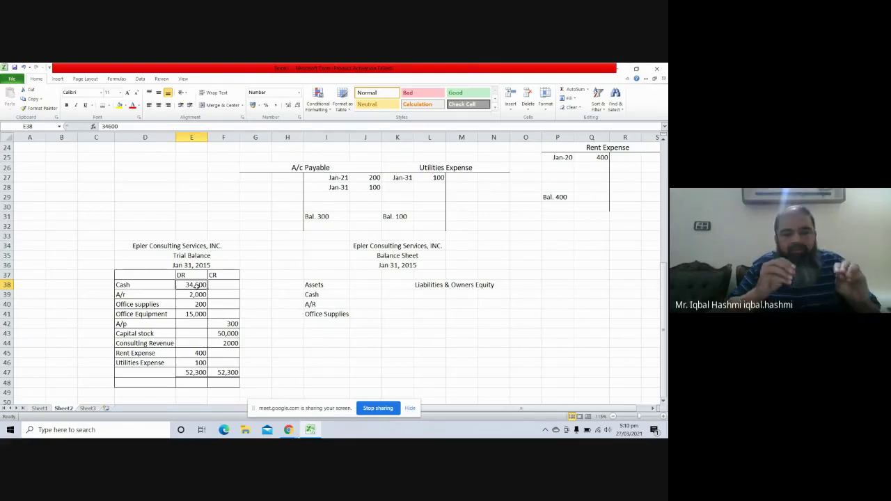
left_click(336, 323)
type("O")
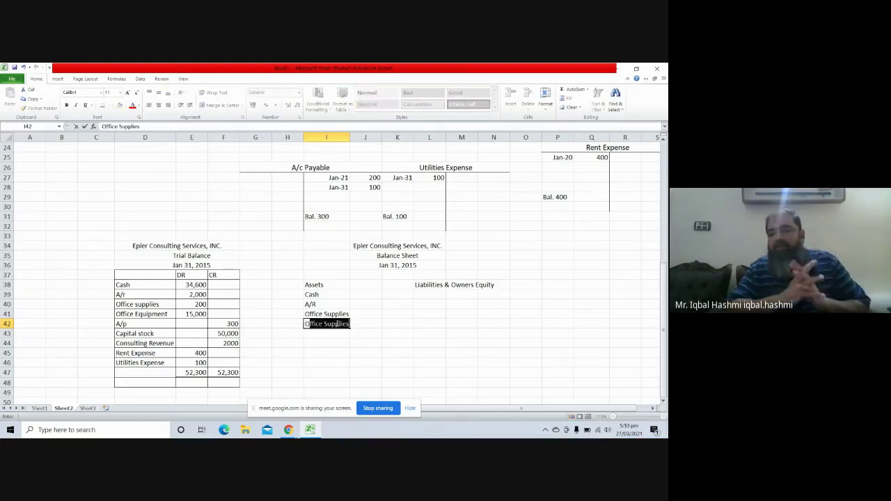
type("ffice Eq")
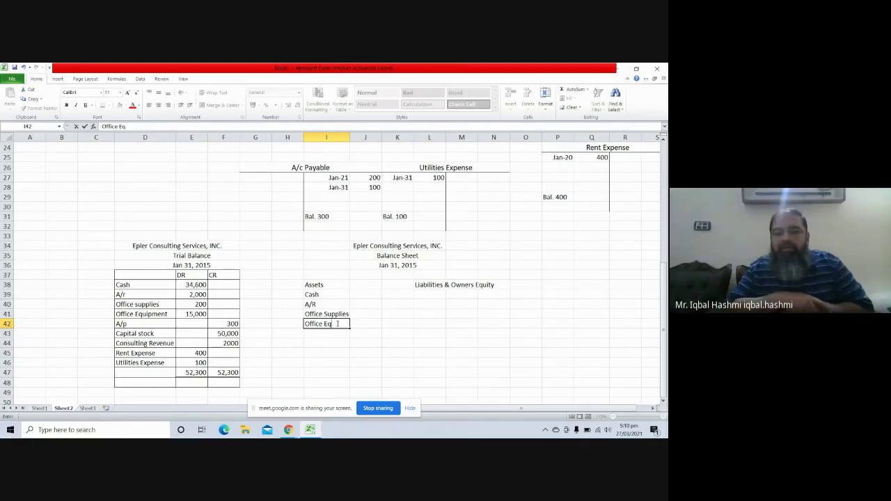
type("uip")
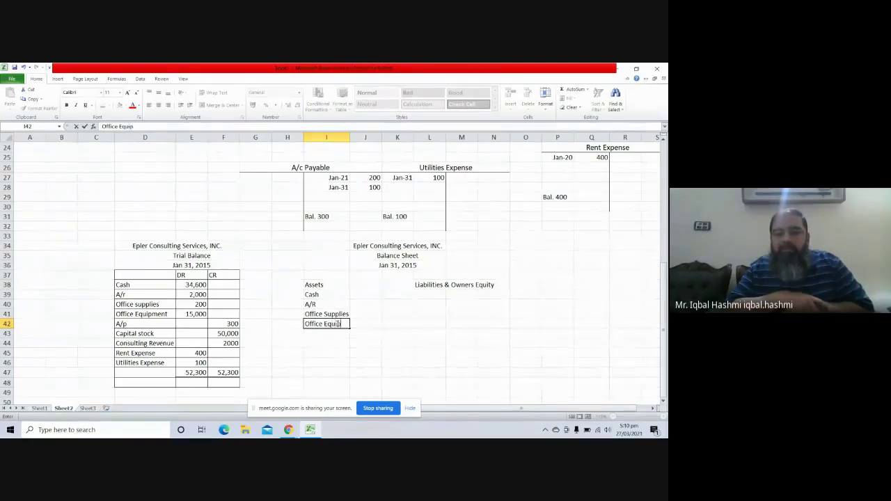
type("ment")
key("Tab")
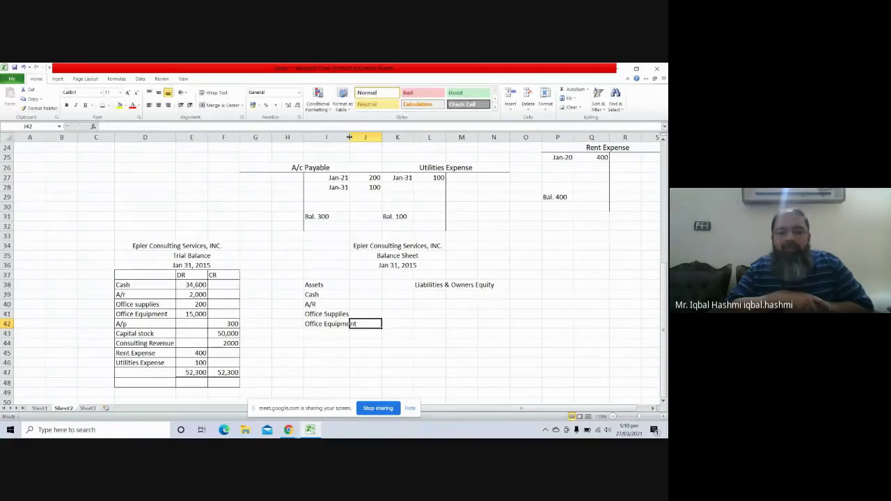
left_click_drag(349, 137, 357, 137)
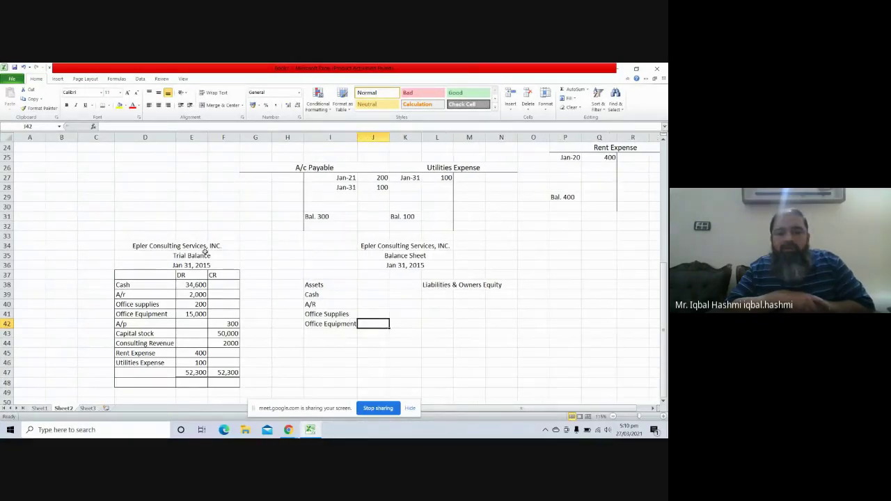
Copy the four asset balances from the trial balance's E38:E41 into J39:J42 beside the balance sheet's asset names
left_click(189, 284)
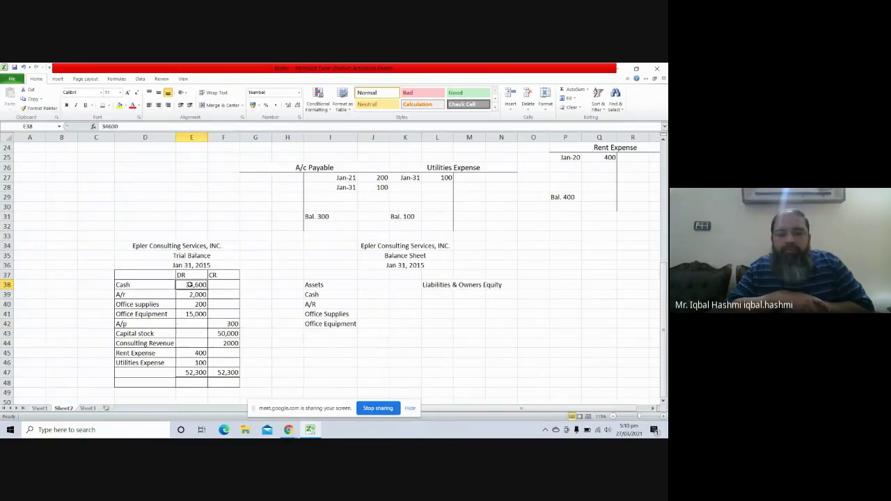
key("shift+Down")
key("shift+Down")
key("shift+Down")
key("ctrl+c")
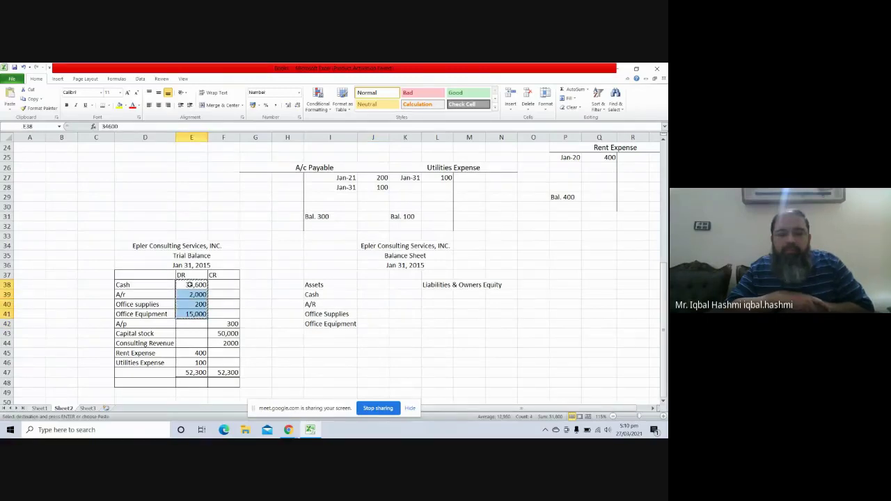
key("Right")
key("Right")
key("Right")
key("Right")
key("Down")
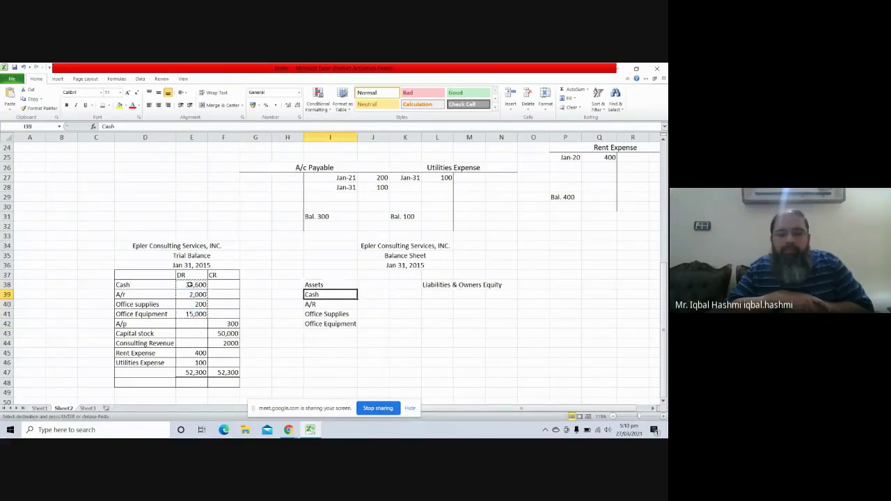
key("Right")
key("ctrl+v")
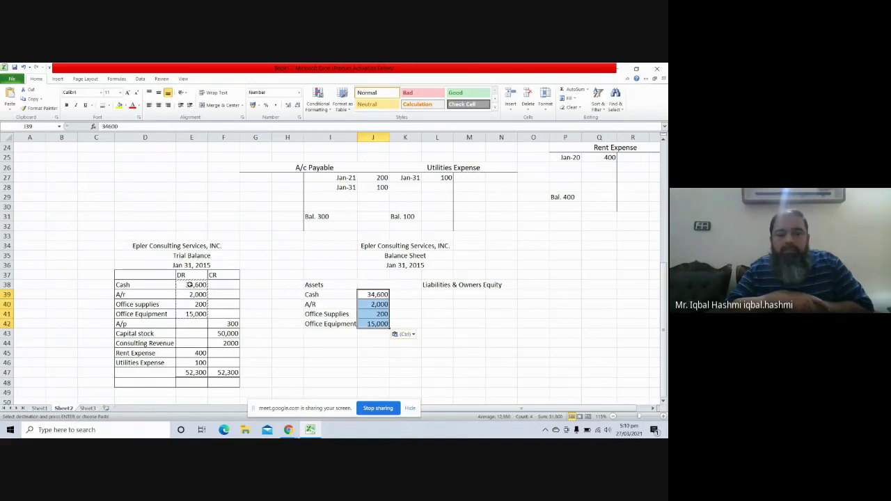
key("Down")
key("Down")
key("Down")
key("Down")
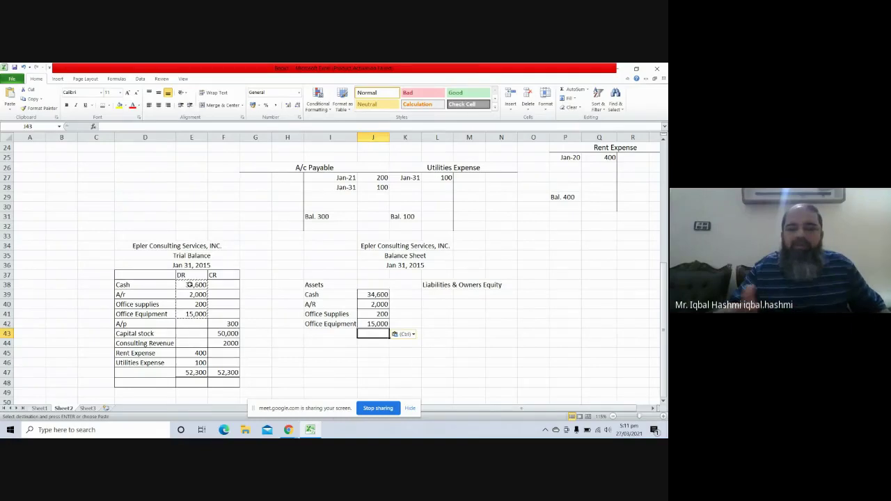
Copy the A/p label from the trial balance into L39 under Liabilities & Owners Equity
key("Up")
key("Up")
key("Right")
key("Right")
key("Up")
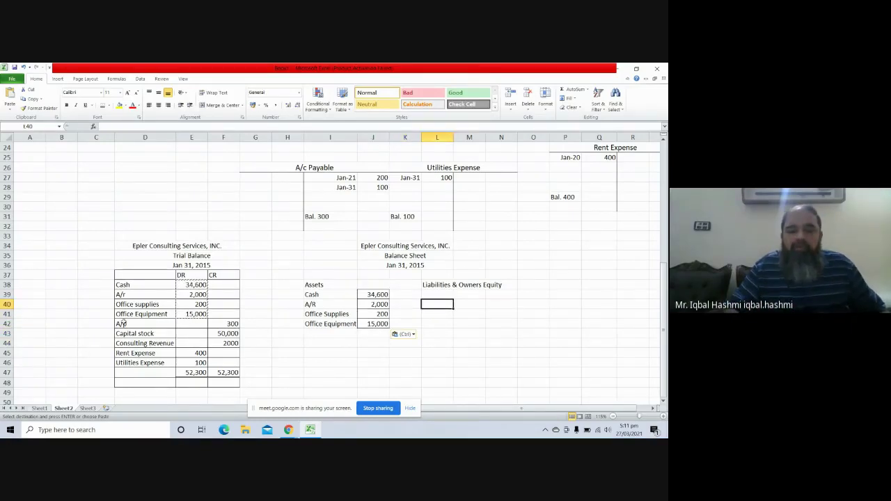
left_click(126, 324)
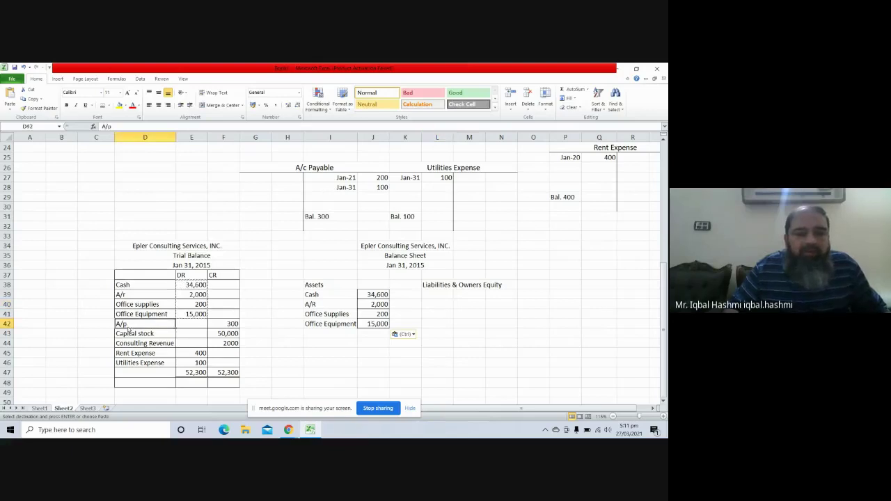
key("ctrl+c")
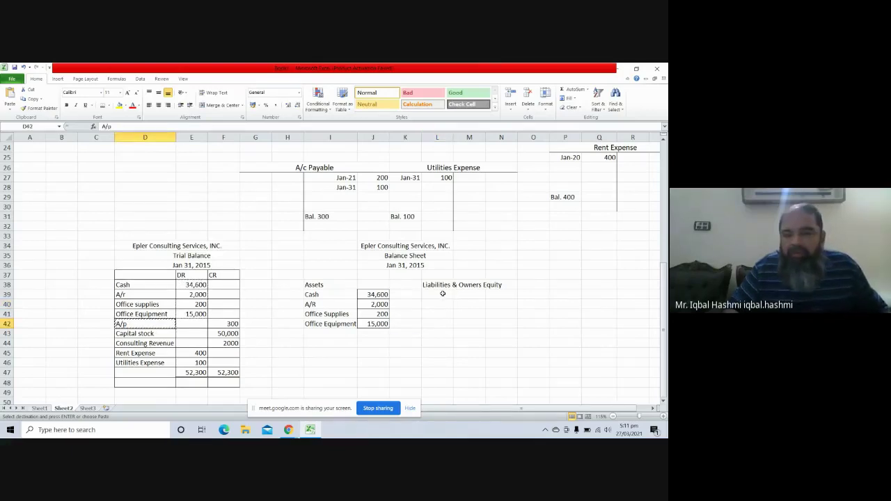
left_click(442, 294)
key("ctrl+v")
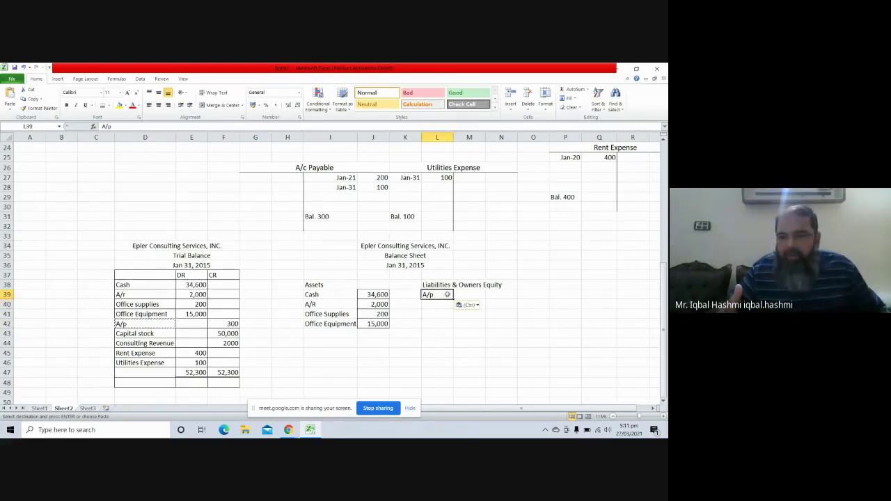
Enter 300 in M39 as the A/p amount
left_click(470, 294)
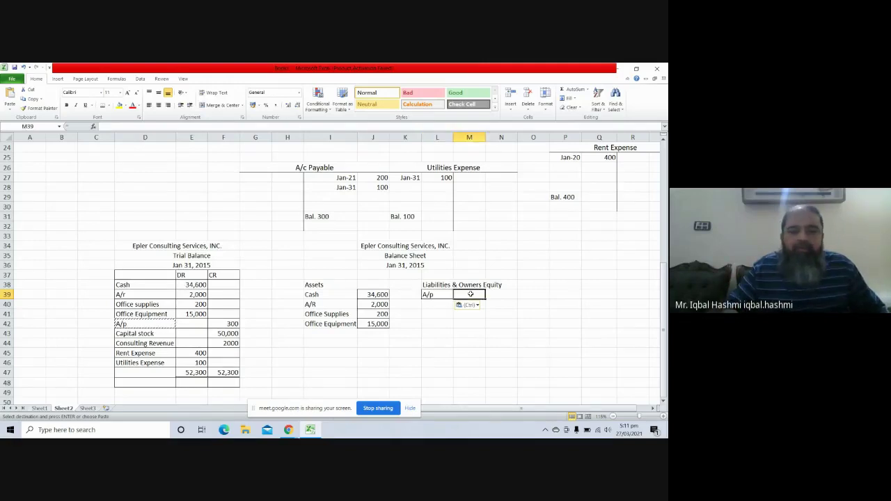
type("300")
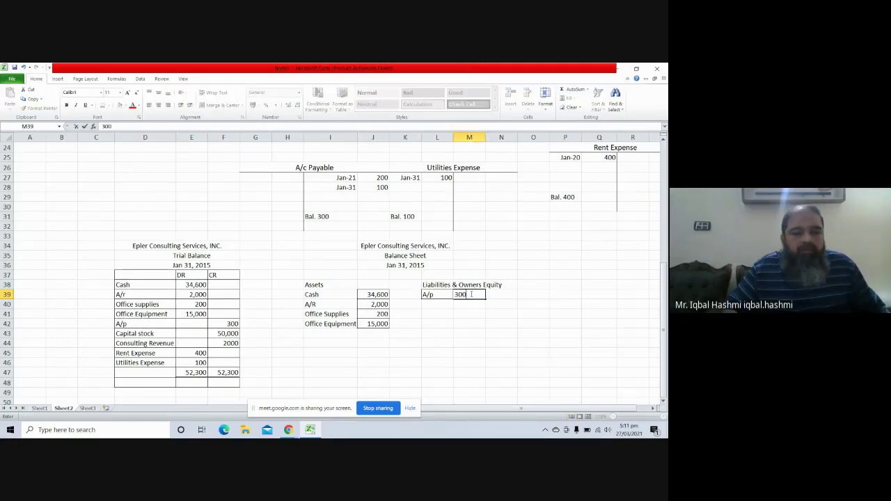
key("Return")
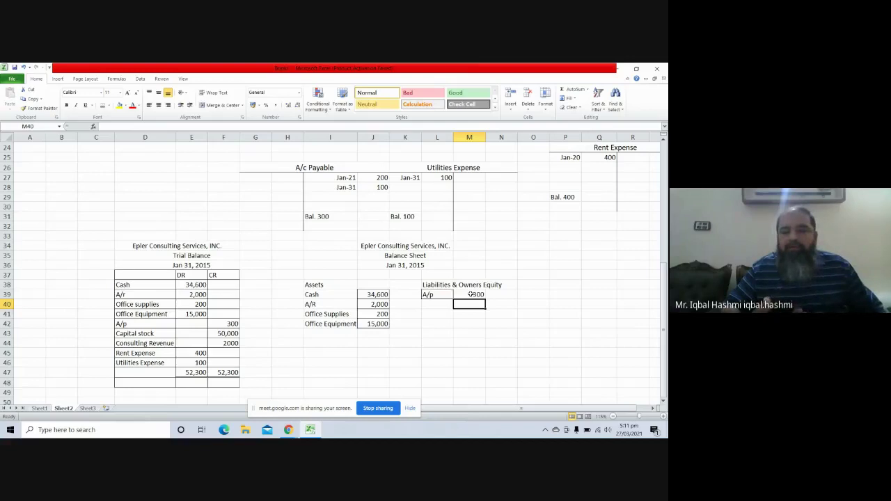
Enter the subheading Owners Equity in L41, two rows below the A/p entry
left_click(434, 315)
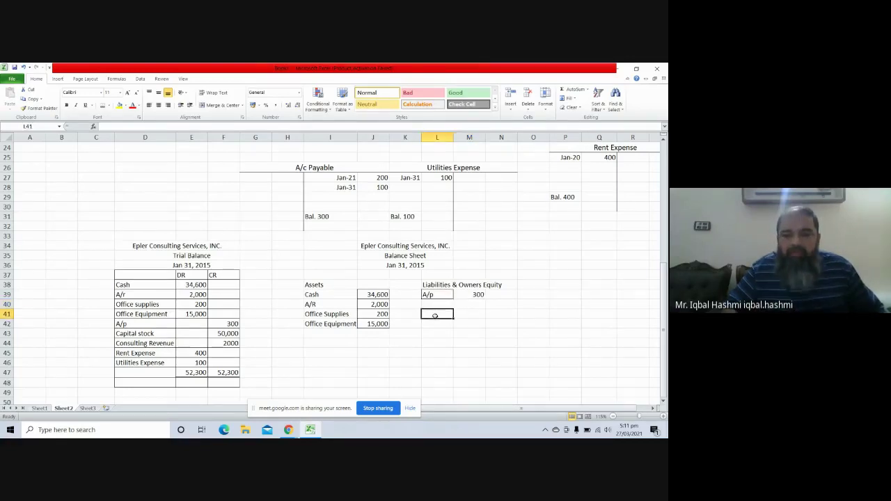
double_click(435, 316)
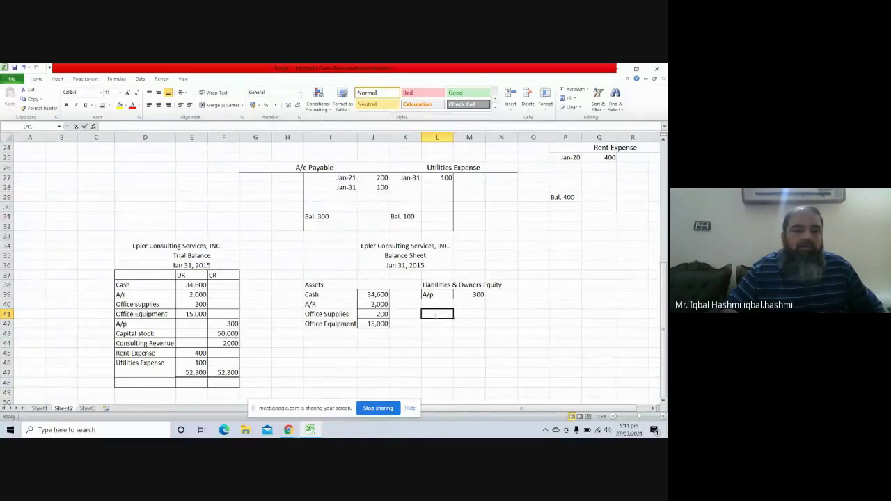
type("Own")
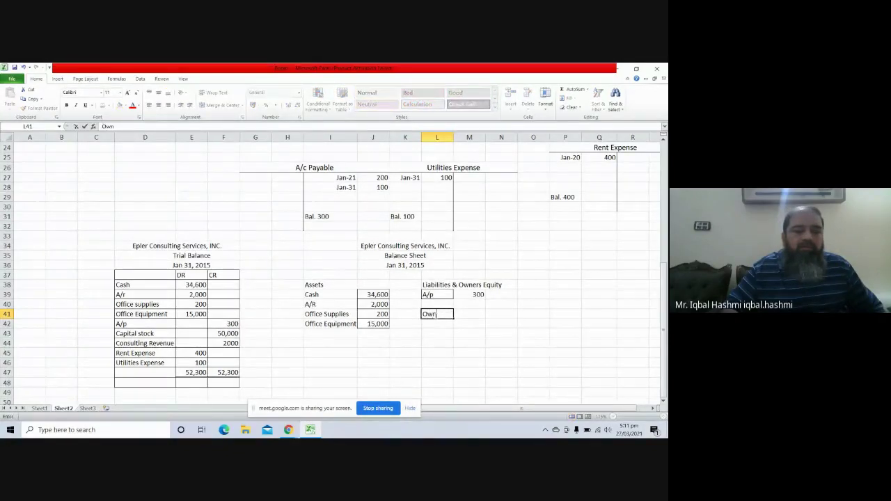
type("ers Equ")
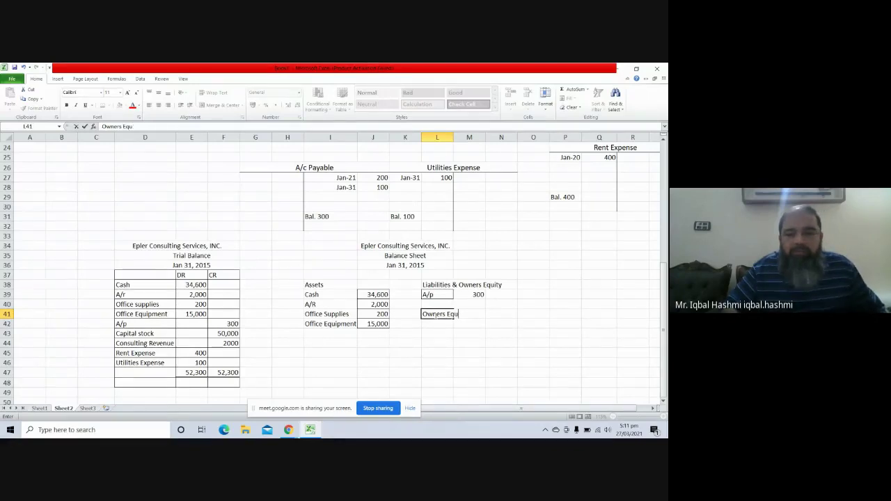
type("ity")
key("Return")
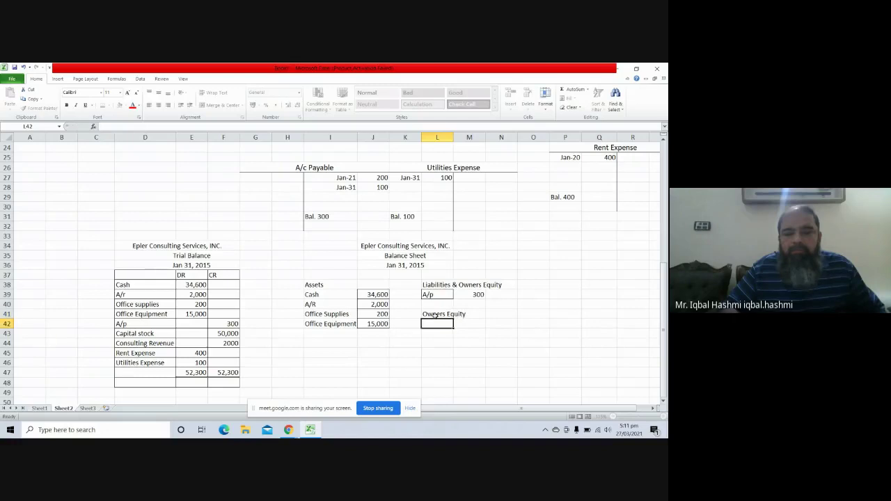
List capital Stock in L42 under the Owners Equity subheading
type("ca")
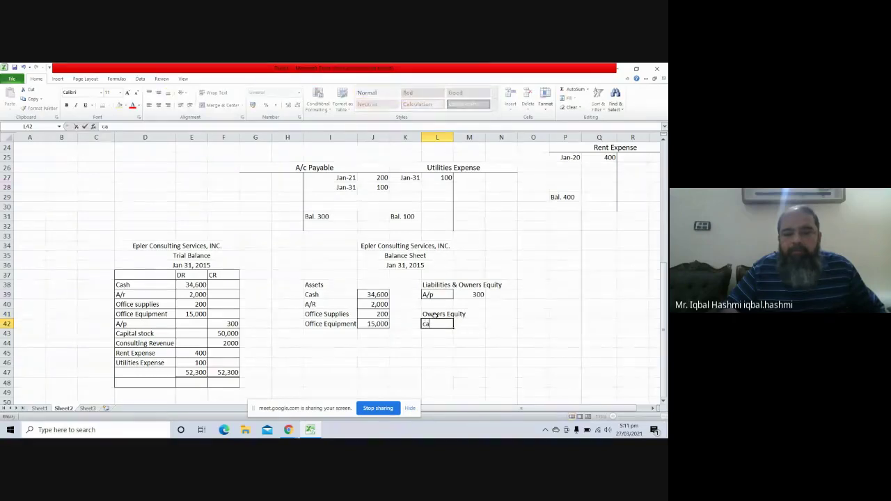
type("pital")
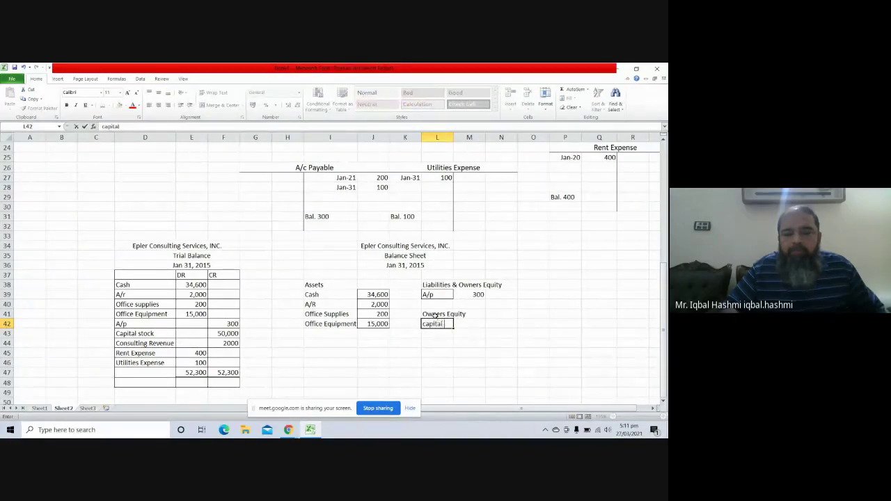
type(" Stock")
key("Tab")
key("Tab")
key("Down")
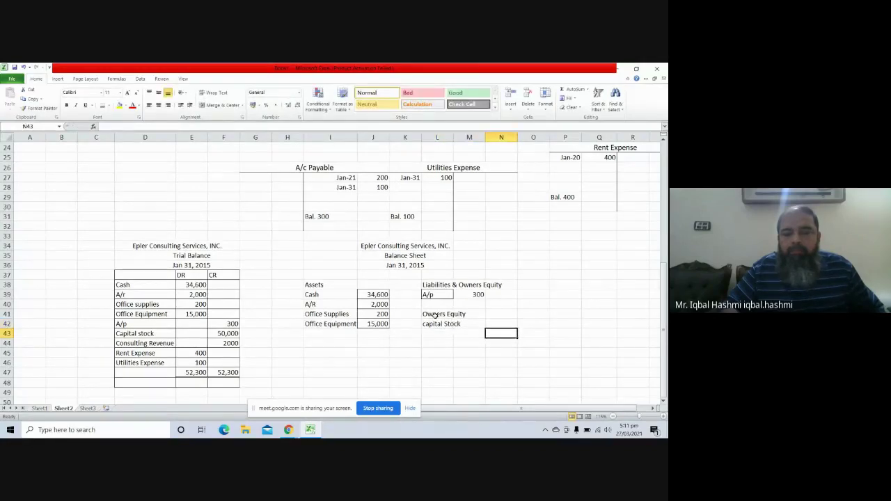
Enter 50,000 in M42 as the capital stock amount and widen column L to fit its label
key("Left")
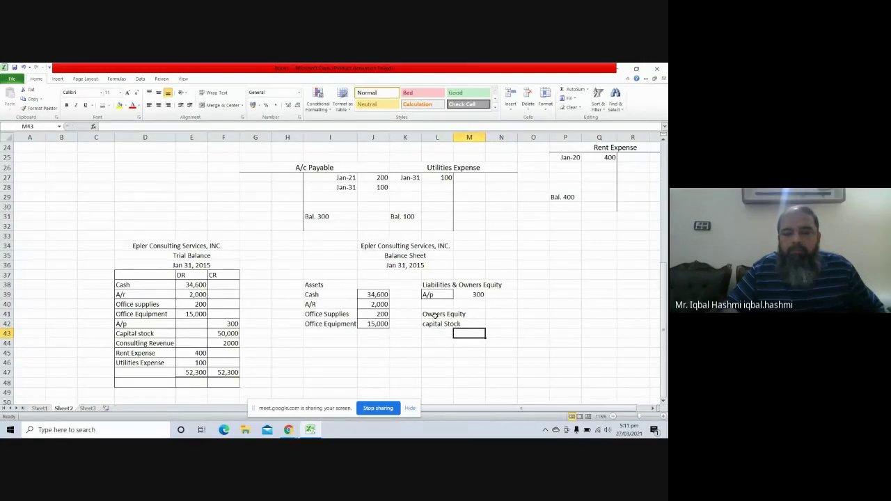
key("Up")
key("Up")
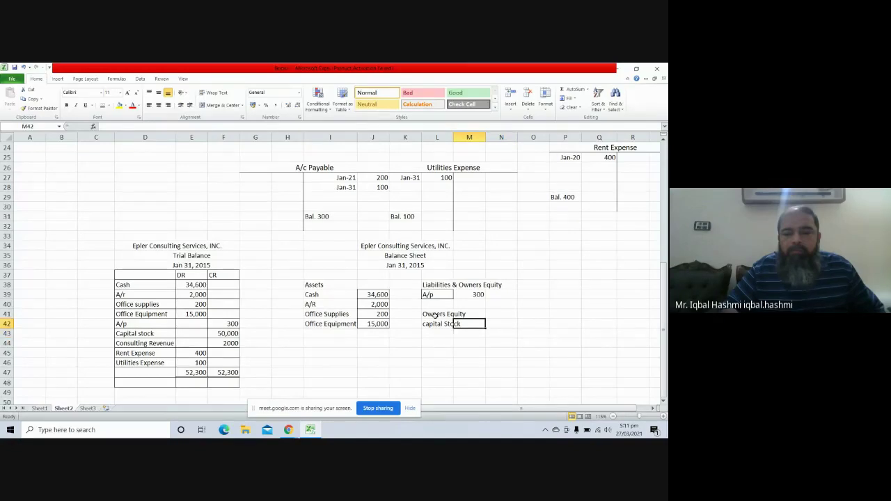
key("Down")
type("50,")
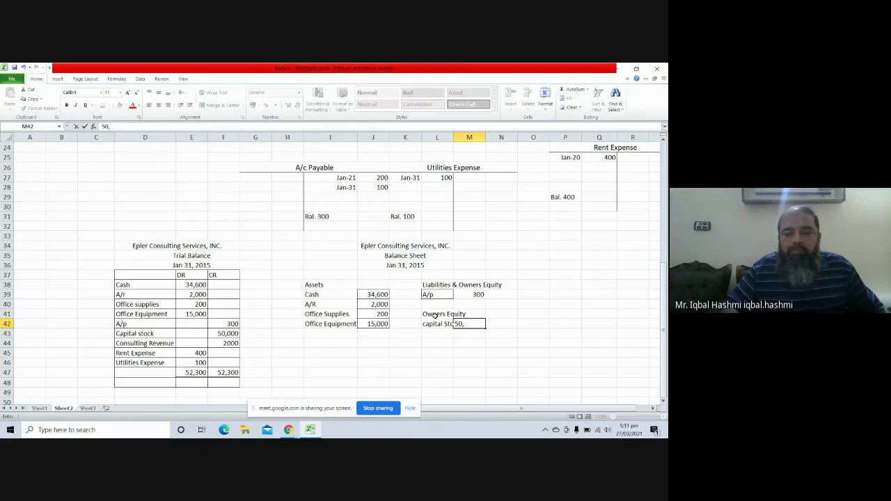
type("000")
key("Return")
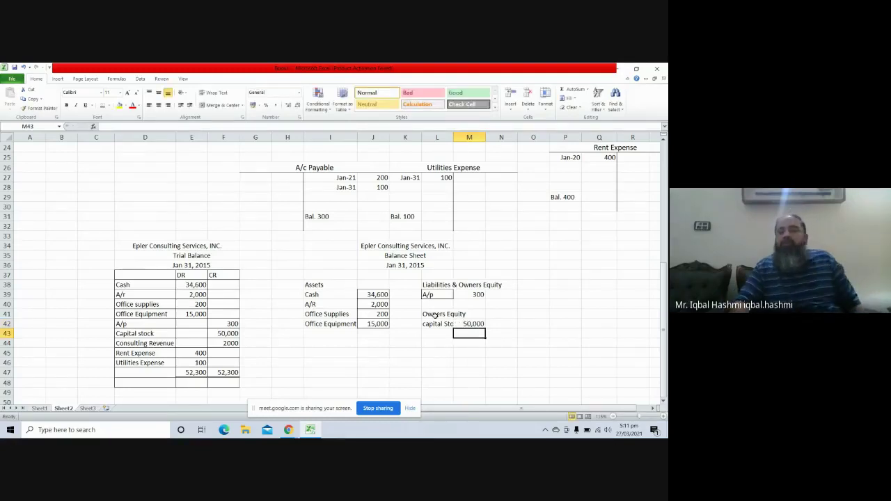
left_click_drag(453, 134, 466, 136)
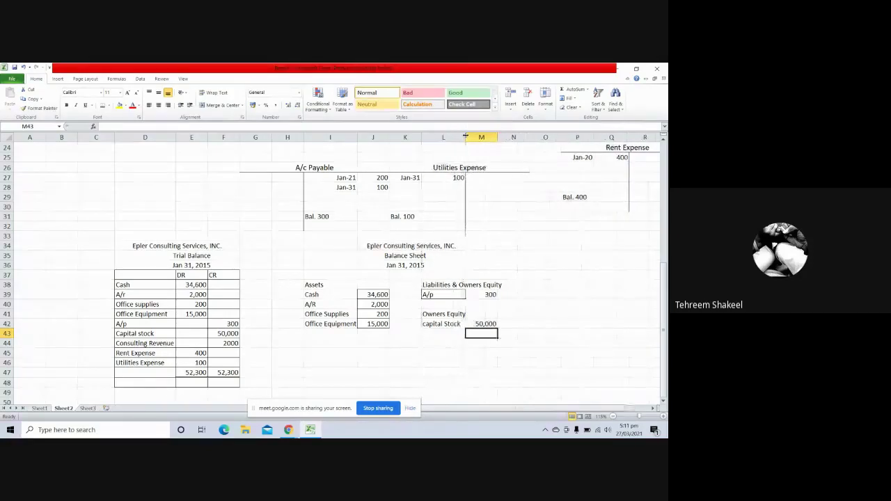
left_click(515, 325)
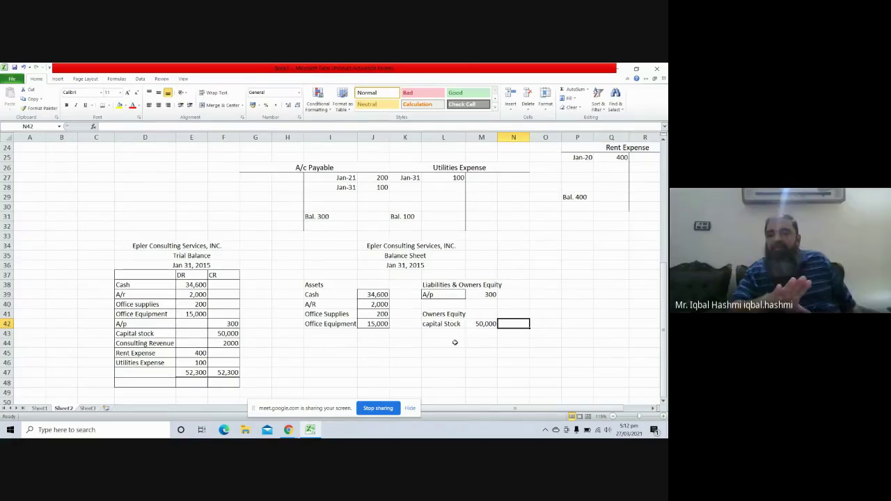
Label the totals row of the balance sheet with Total in I44 and in L44
left_click(330, 343)
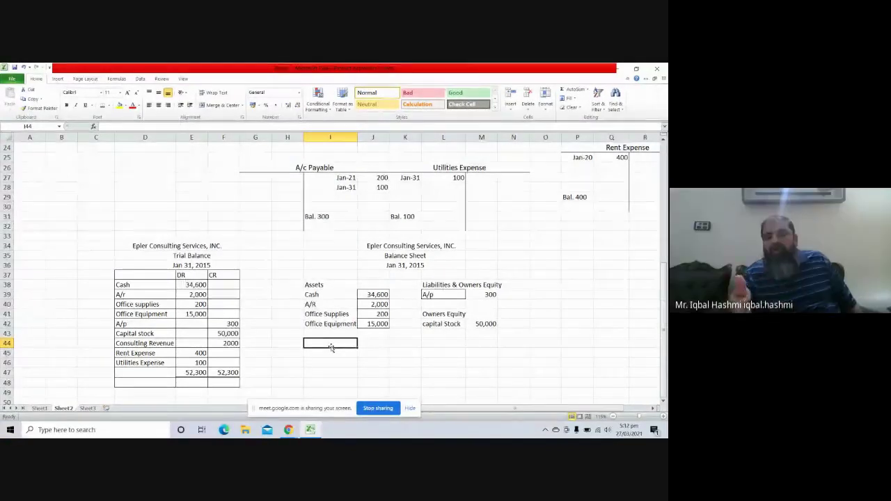
type("Tot")
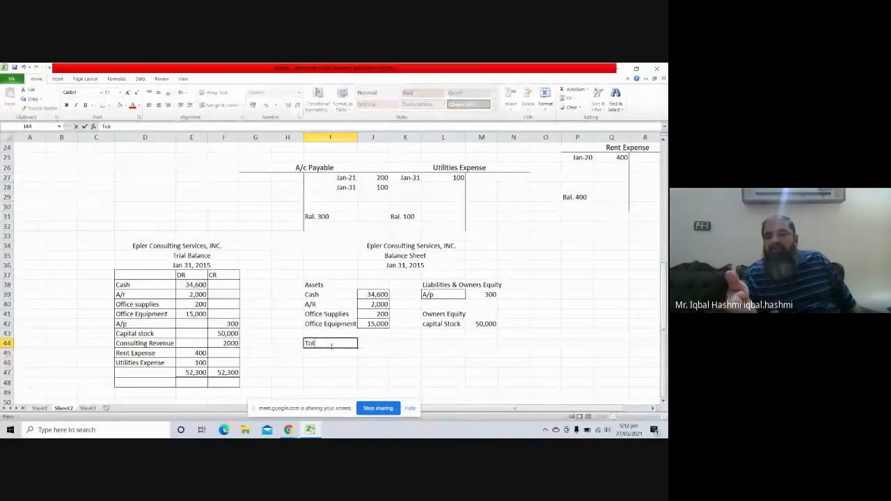
type("al")
key("Tab")
key("Tab")
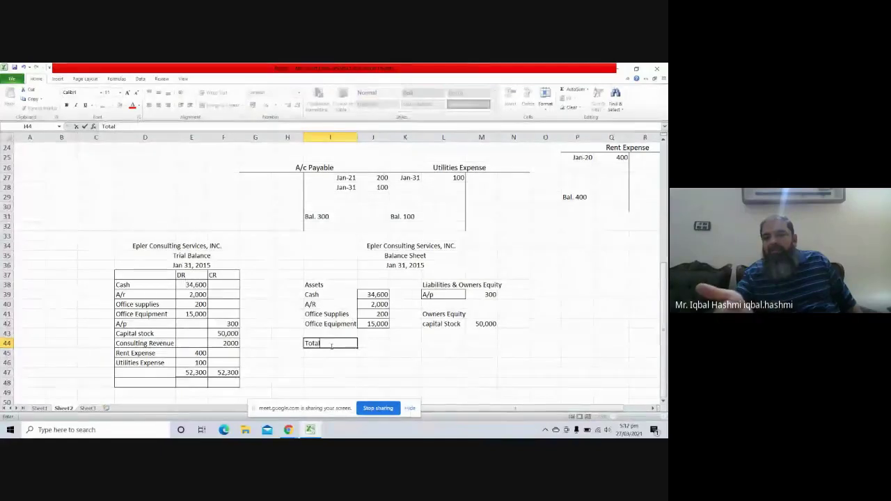
key("Tab")
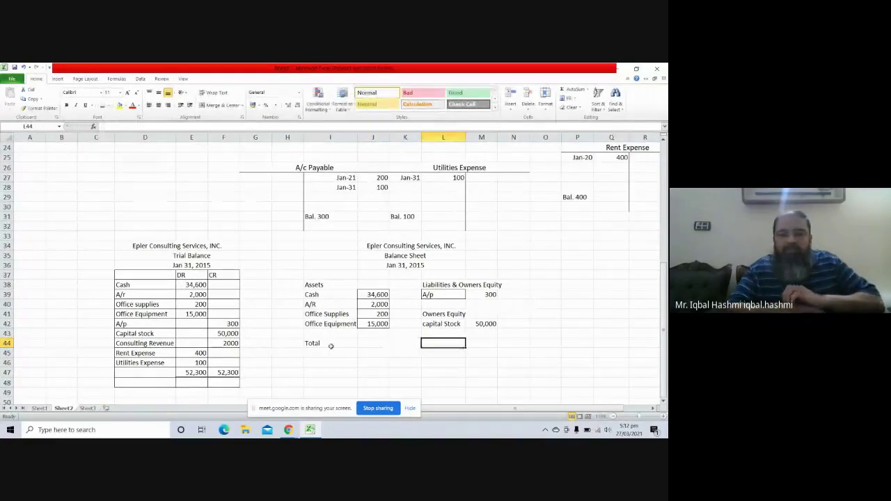
type("Total")
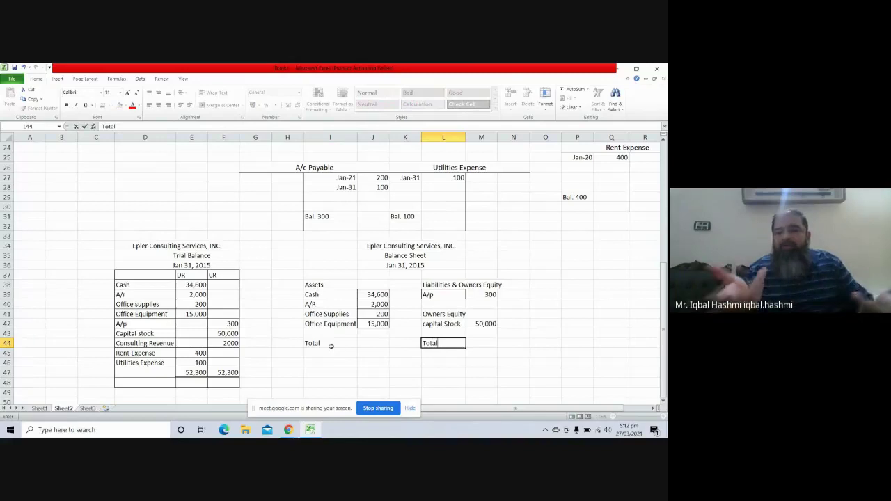
key("Return")
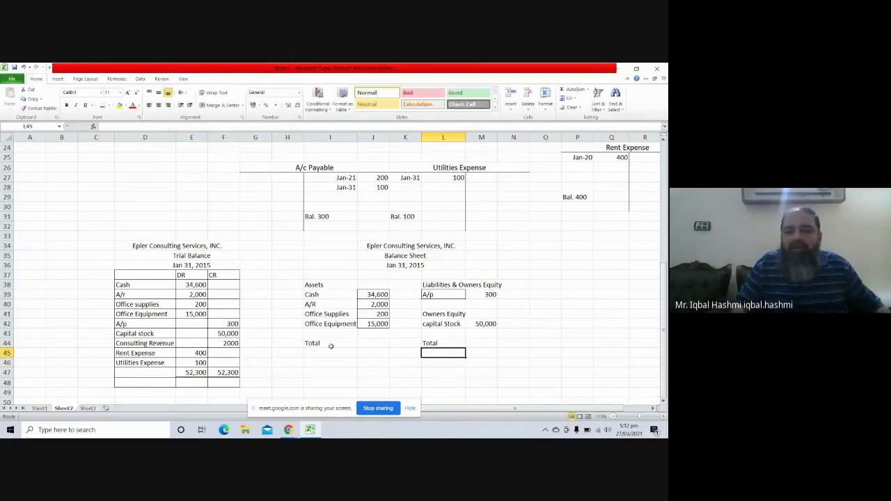
key("Left")
key("Left")
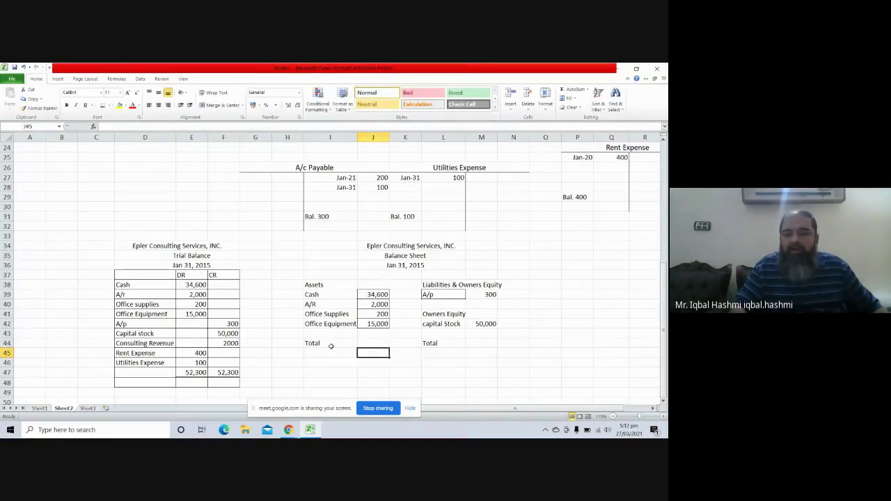
key("Page_Up")
key("Down")
key("Down")
key("Down")
key("Down")
key("Down")
key("Down")
key("Down")
key("Down")
key("Down")
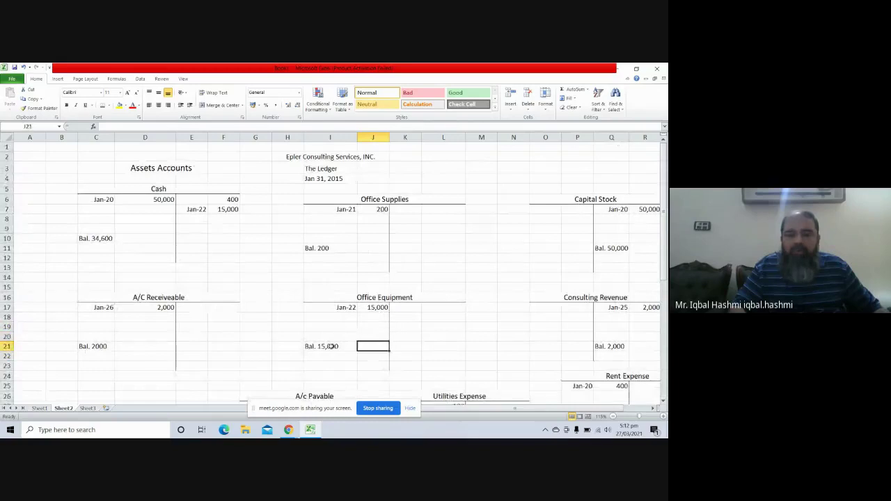
key("Down")
key("Down")
key("Down")
key("Down")
key("Down")
key("Down")
key("Down")
key("Down")
key("Down")
key("Down")
key("Down")
key("Down")
key("Down")
key("Down")
key("Down")
key("Down")
key("Down")
key("Down")
key("Down")
key("Down")
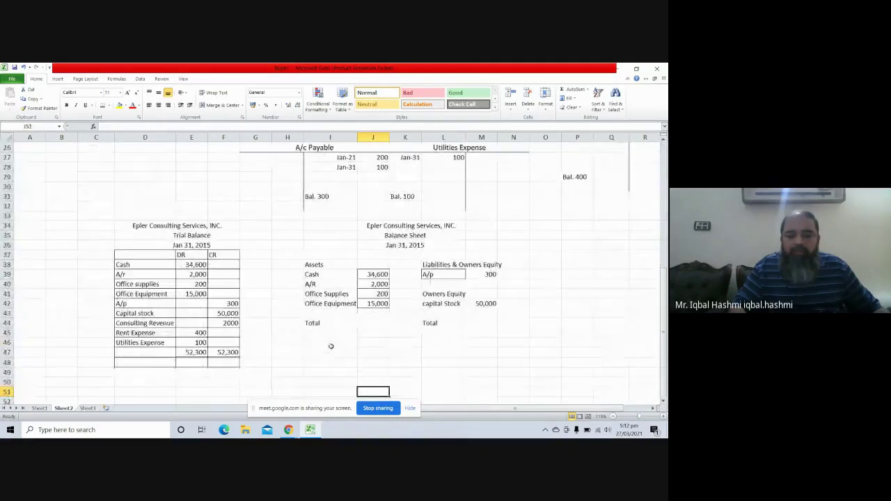
left_click(376, 322)
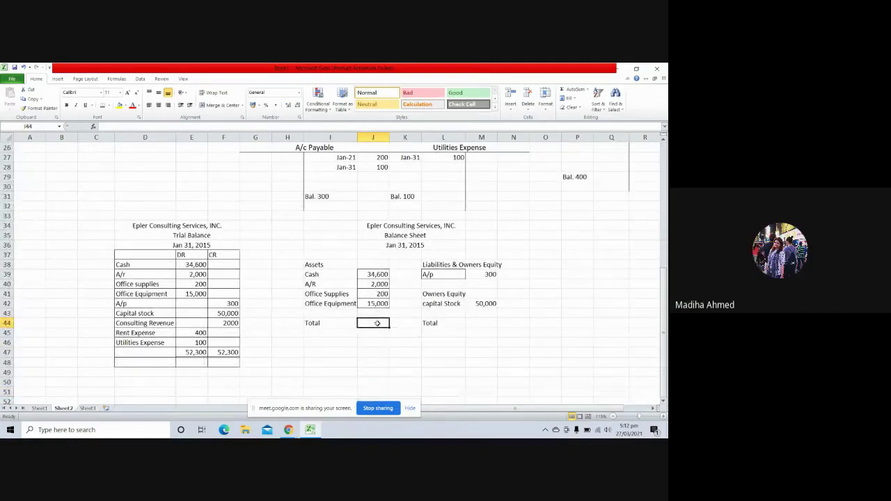
type("=")
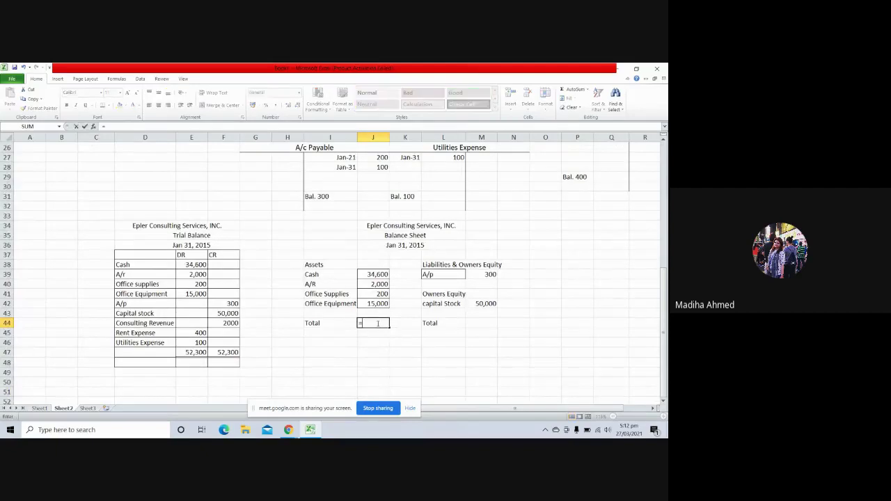
type("s")
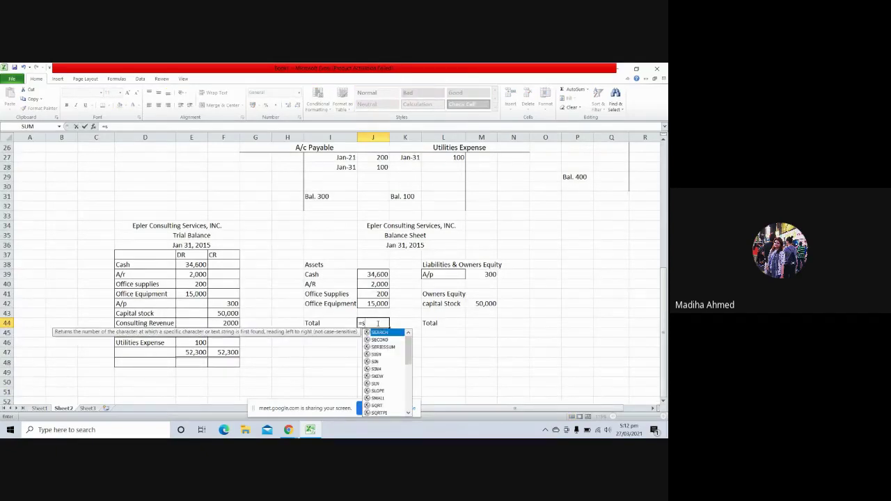
type("u")
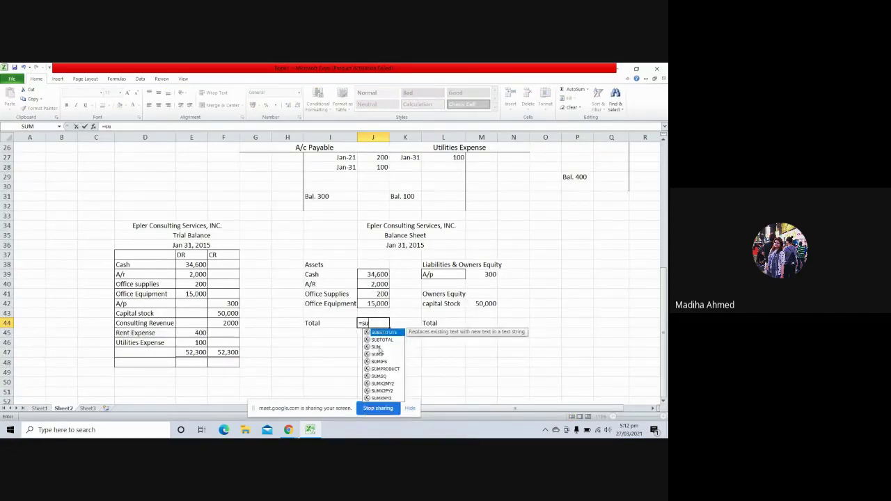
left_click(377, 347)
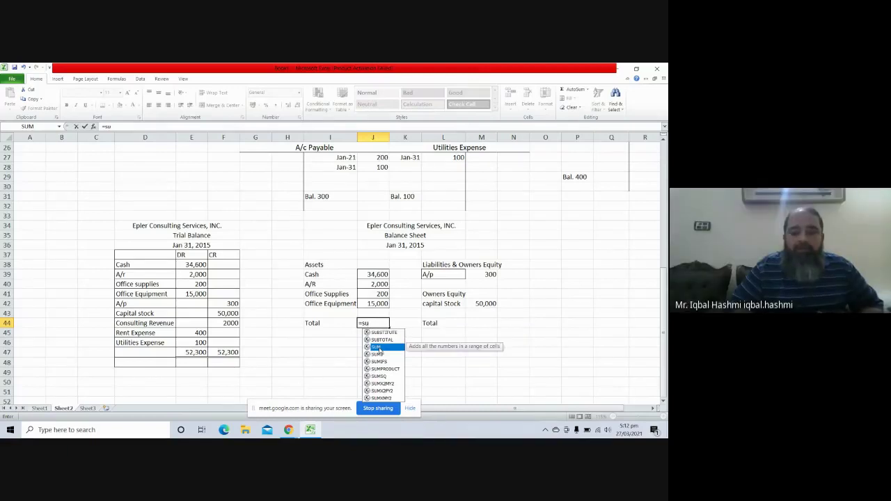
key("Escape")
key("Escape")
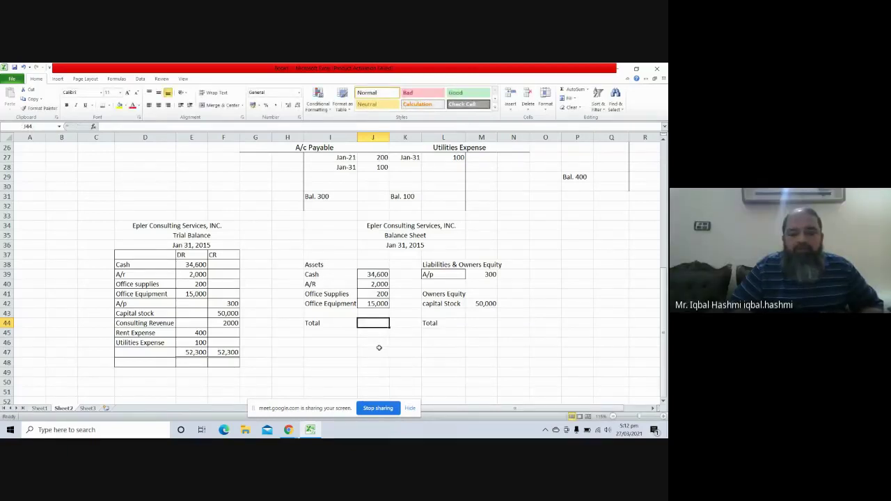
Total the asset amounts in J44 with a SUM of J39:J43
key("alt+equal")
key("Return")
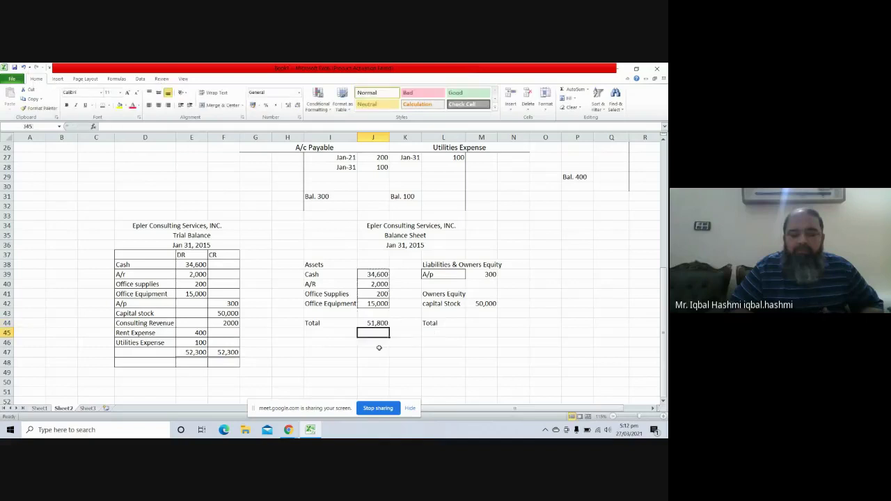
Total the liabilities and owners equity amounts in M44 with a SUM of M39:M42
key("Up")
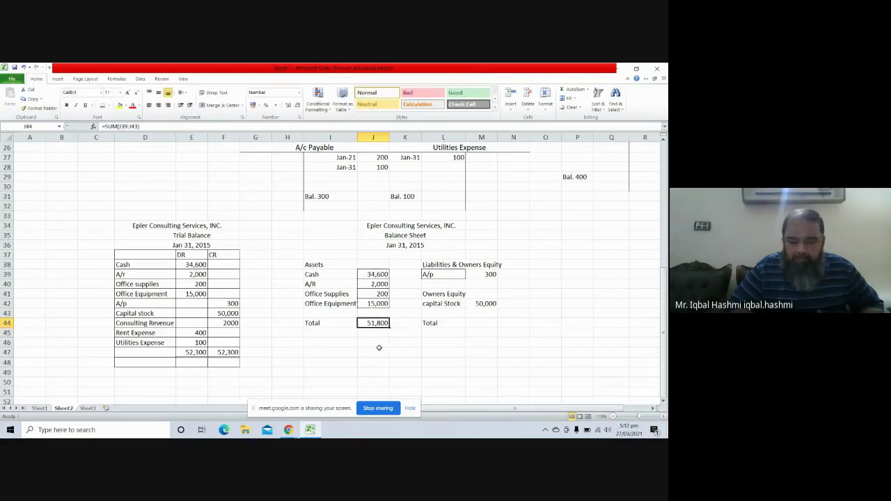
key("Right")
key("Right")
key("Right")
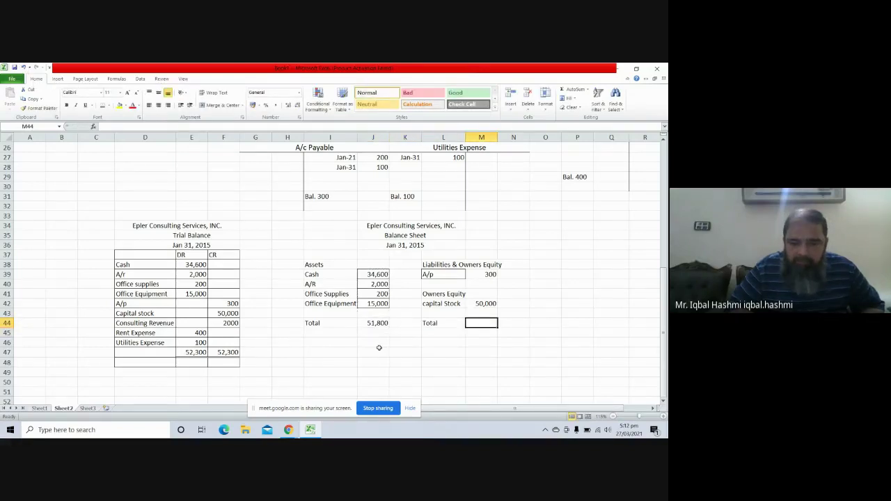
key("alt+equal")
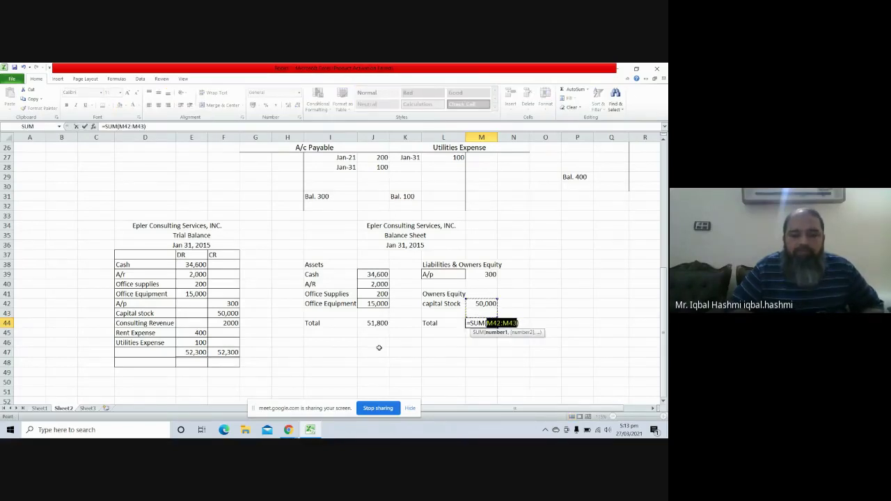
key("Up")
key("Up")
key("Up")
key("Up")
key("Up")
key("shift+Down")
key("shift+Down")
key("shift+Down")
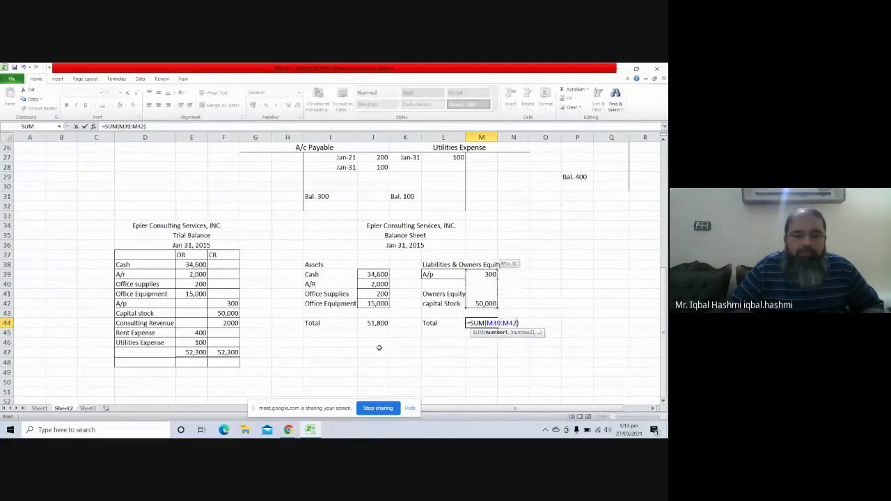
key("Return")
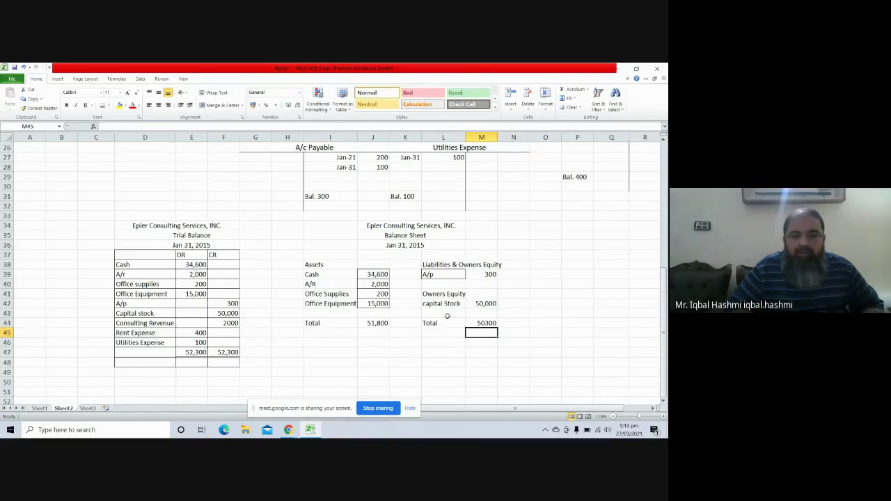
Examine the ledger's Consulting Revenue account and its balance for an item missing from the balance sheet
key("Up")
key("Up")
key("Up")
key("Up")
key("Up")
key("Up")
key("Up")
key("Up")
key("Up")
key("Up")
key("Up")
key("Up")
key("Up")
key("Up")
key("Up")
key("Up")
key("Up")
key("Up")
key("Up")
key("Up")
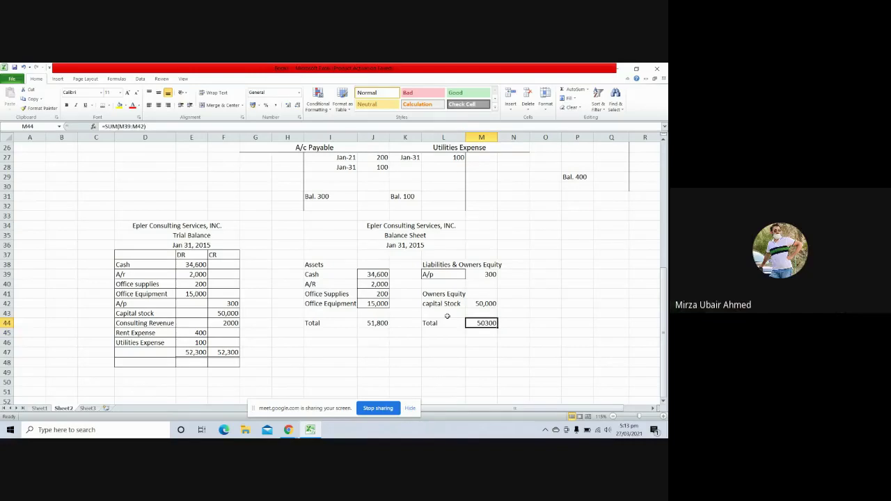
key("Up")
key("Up")
key("Up")
key("Up")
key("Up")
key("Up")
key("Up")
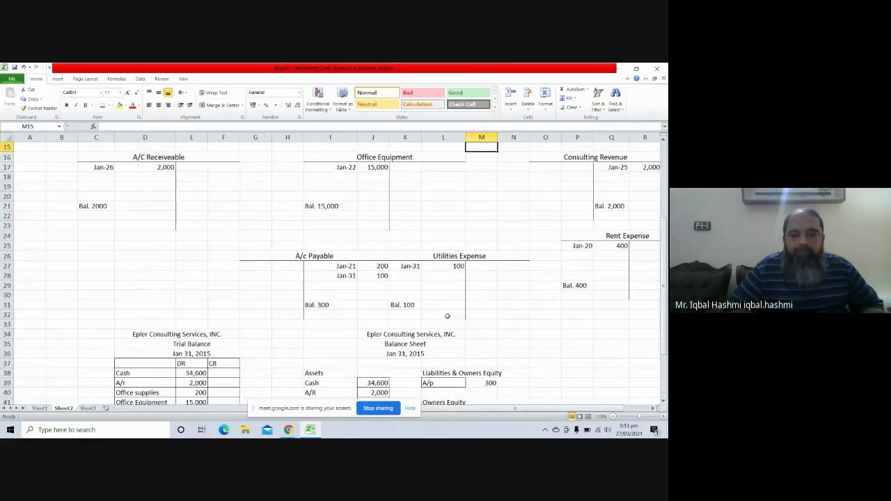
key("Down")
key("Right")
key("Right")
key("Right")
key("Left")
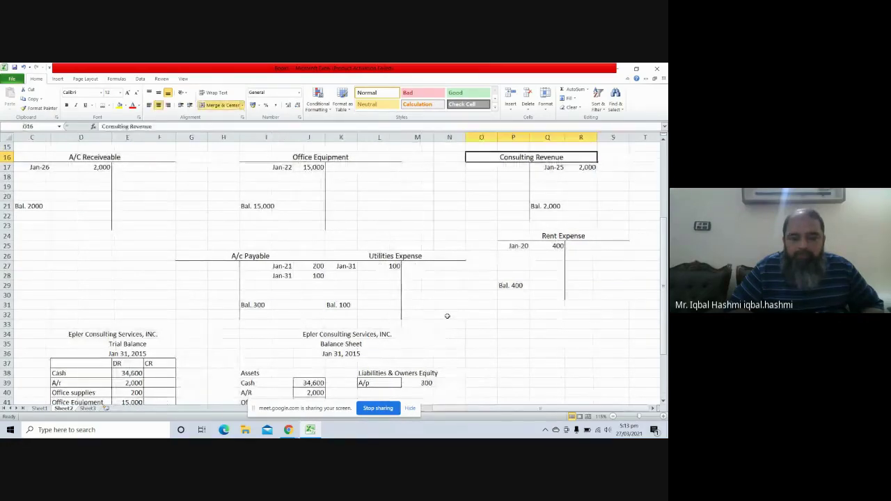
key("Down")
key("Down")
key("Down")
key("Down")
key("Left")
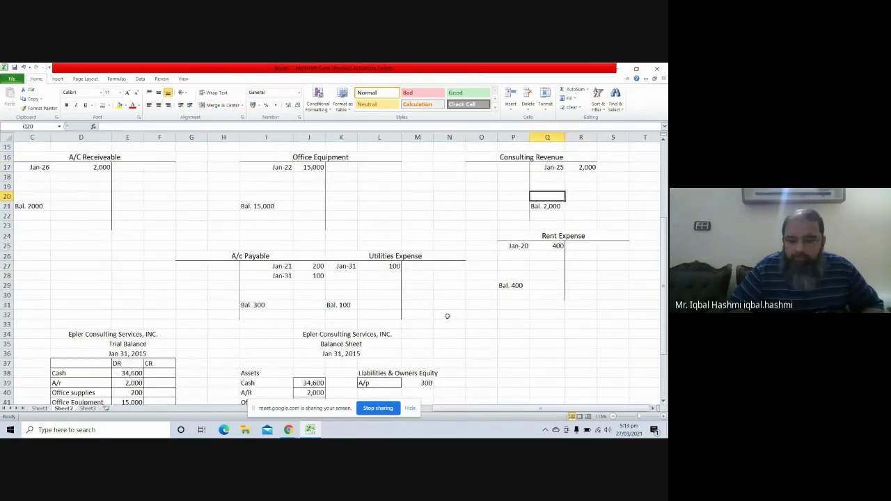
Enter Consulting Revenue in L43 beneath capital Stock in the Owners Equity section
key("Down")
key("Down")
key("Down")
key("Down")
key("Down")
key("Down")
key("Down")
key("Down")
key("Down")
key("Down")
key("Down")
key("Down")
key("Down")
key("Down")
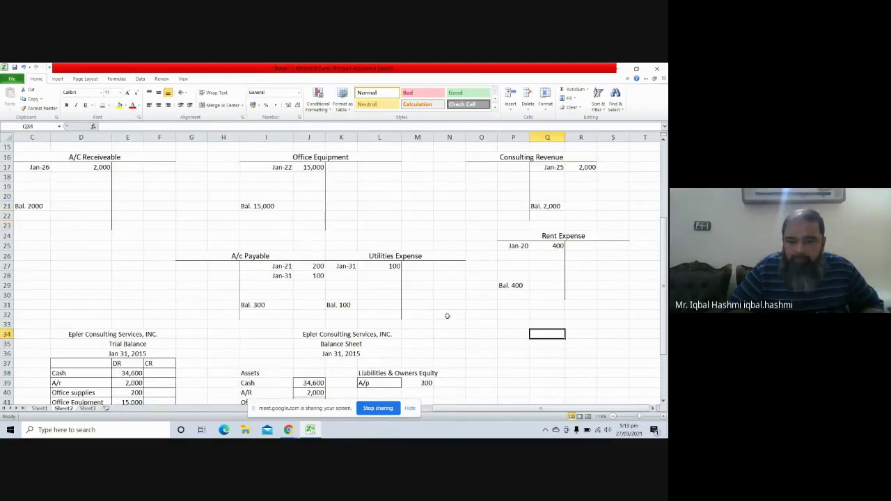
key("Down")
key("Down")
key("Down")
key("Down")
key("Down")
key("Down")
key("Down")
key("Down")
key("Down")
key("Down")
key("Left")
key("Left")
key("Left")
key("Left")
key("Left")
key("Left")
key("Up")
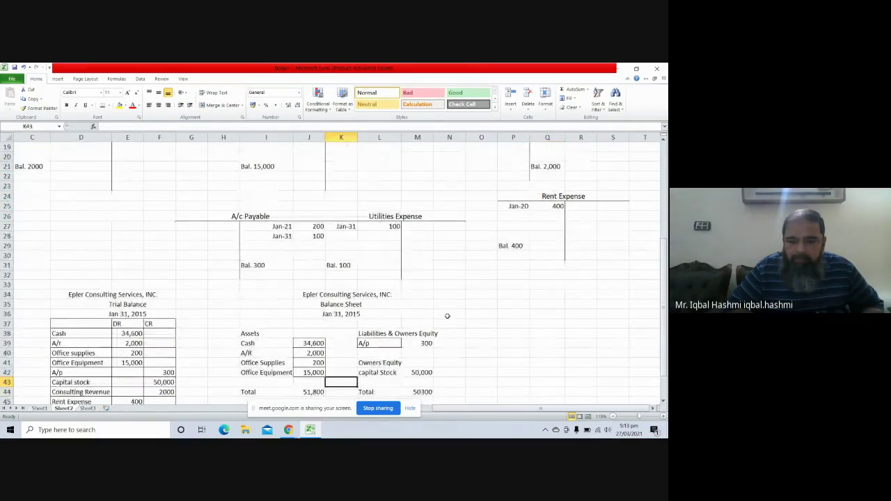
key("Right")
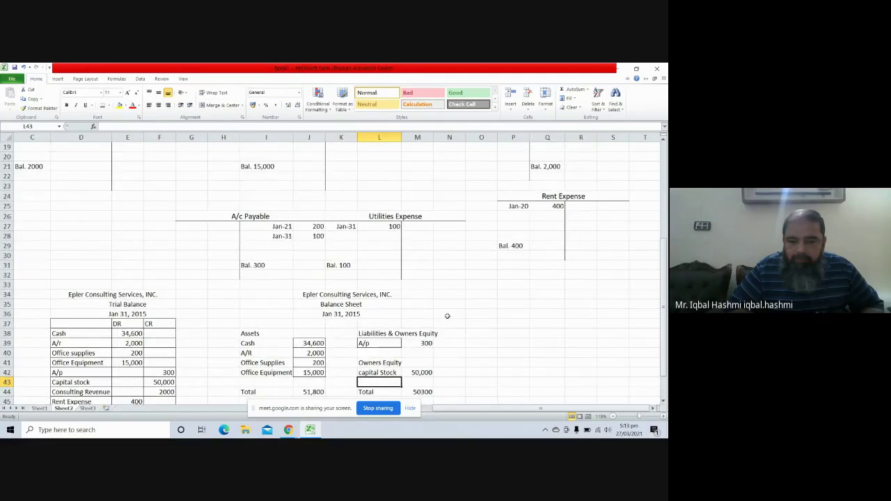
type("C")
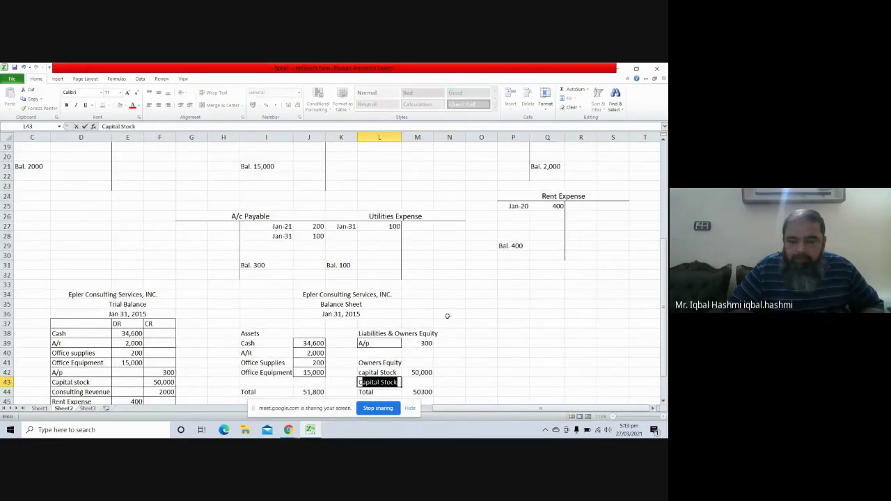
type("onsulting")
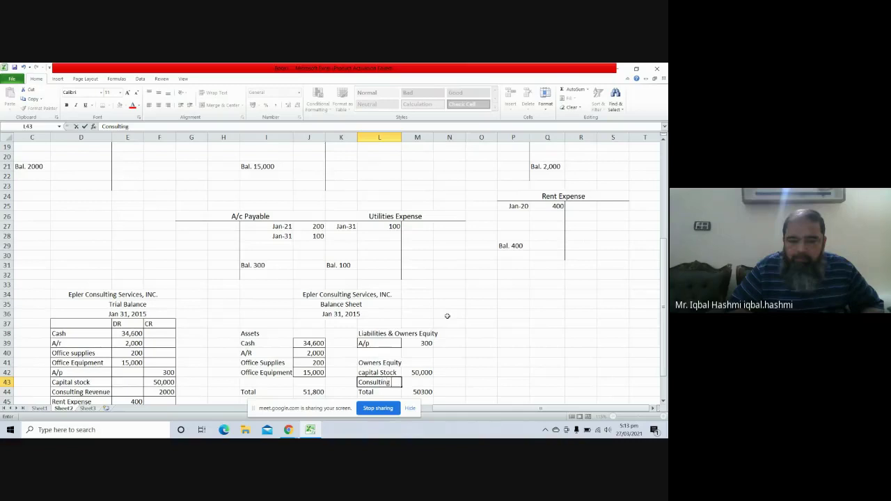
type(" Revenc")
key("BackSpace")
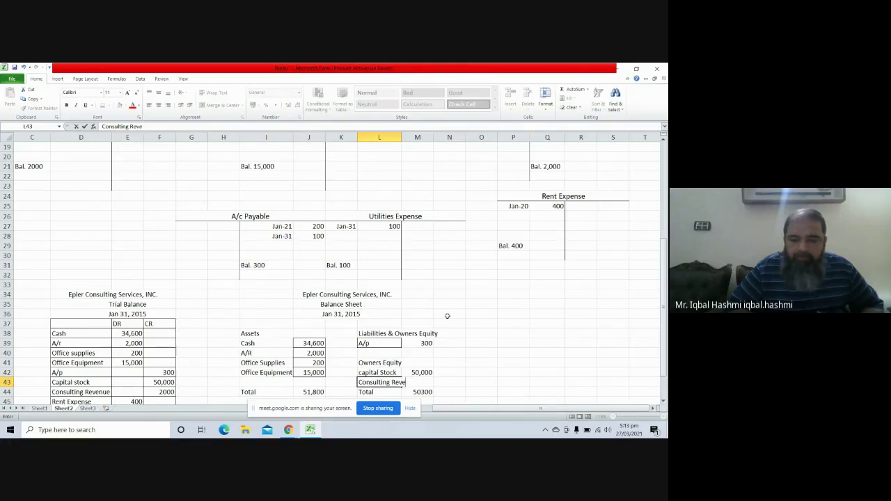
key("Tab")
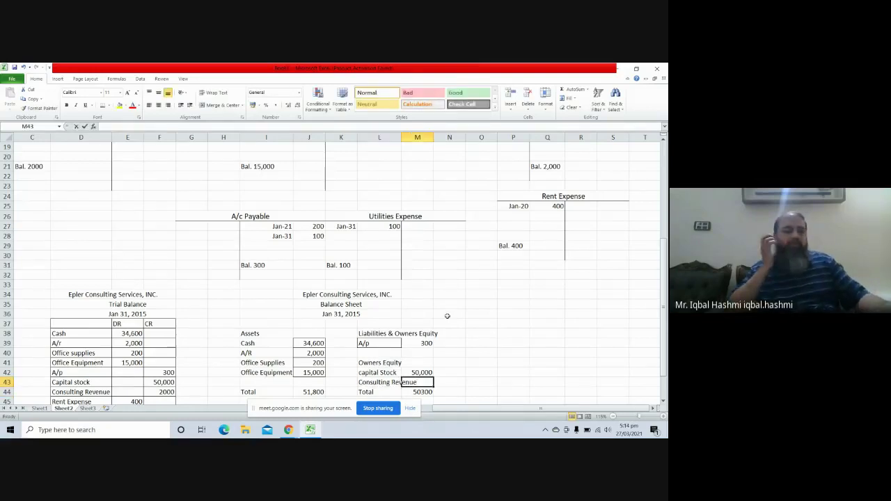
Enter 2000 in M43 as the consulting revenue amount and widen column L to fit the label
type("2000")
key("Return")
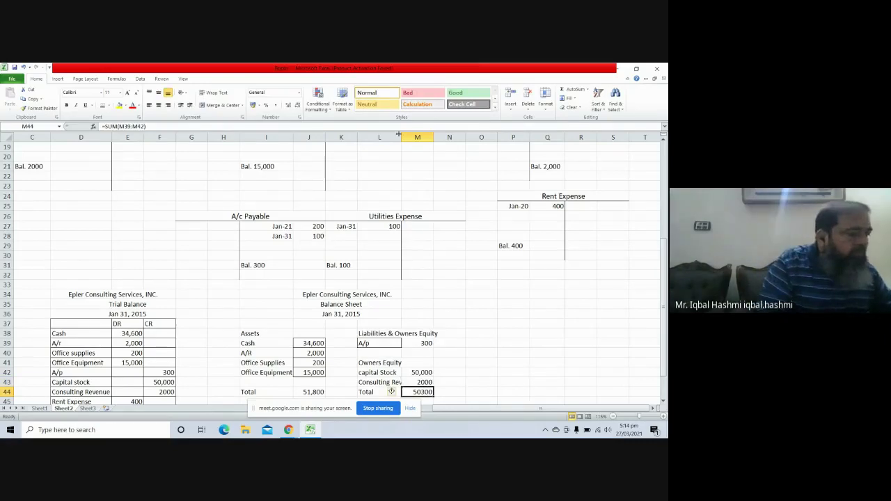
left_click_drag(402, 137, 423, 137)
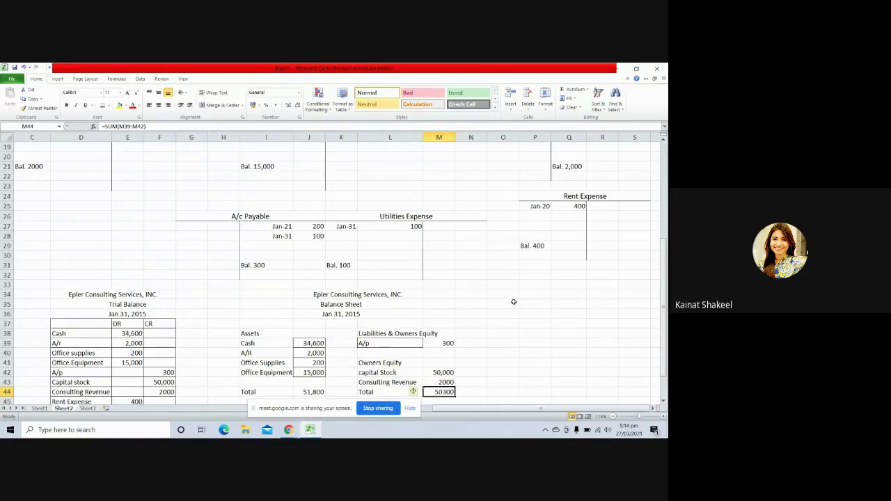
Replace the total in M44 with a SUM of M39:M43 so it includes consulting revenue
key("alt+equal")
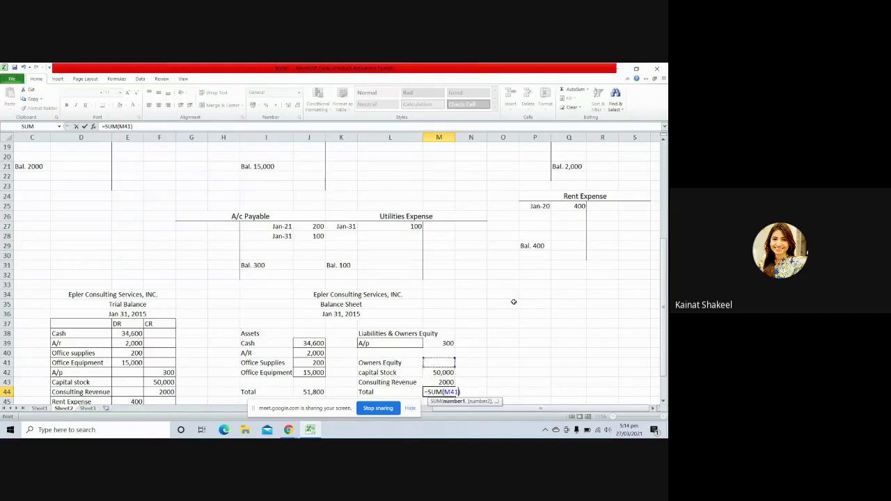
left_click_drag(439, 353, 438, 364)
key("shift+Up")
key("shift+Down")
key("shift+Down")
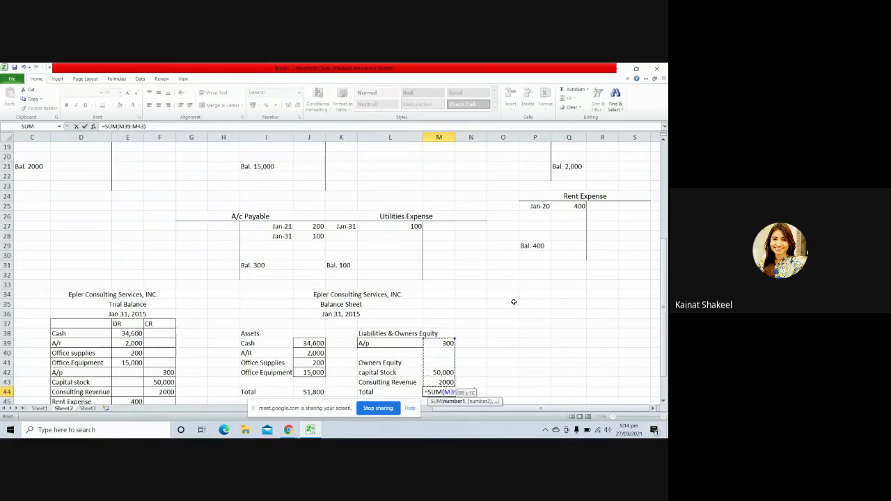
key("Return")
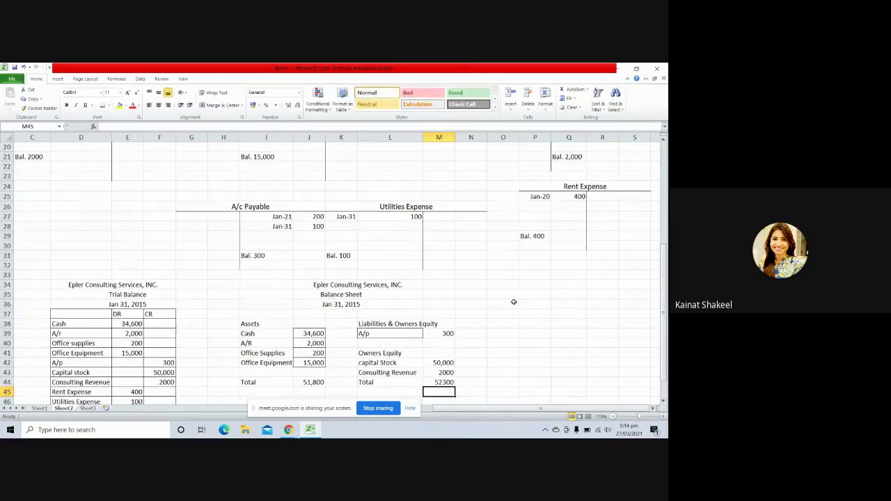
Start a formula in O44, beside the balance sheet totals
left_click(502, 382)
type("=")
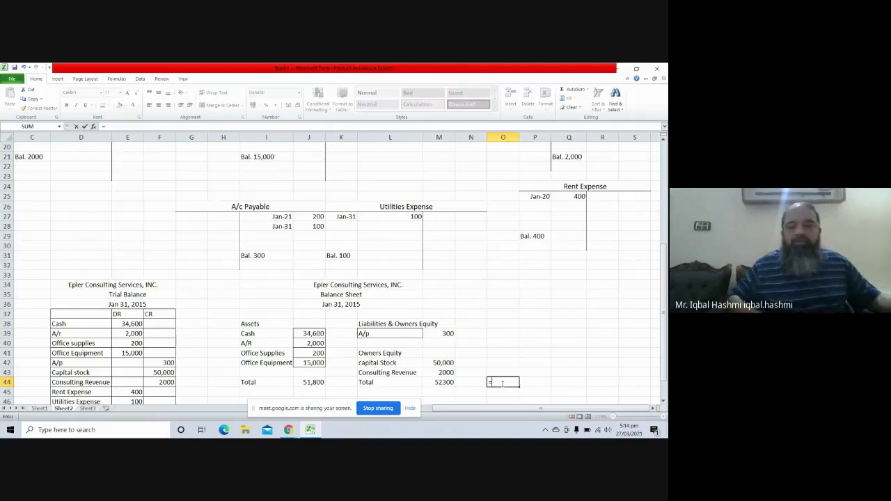
Calculate the difference between the balance sheet's two totals in cell O44 by subtracting M44 from J44
left_click(303, 383)
type("-")
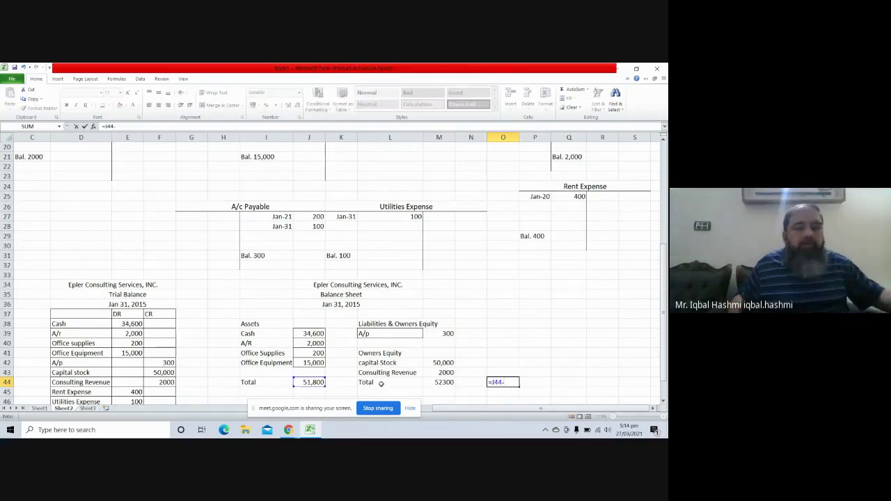
left_click(443, 383)
key("Return")
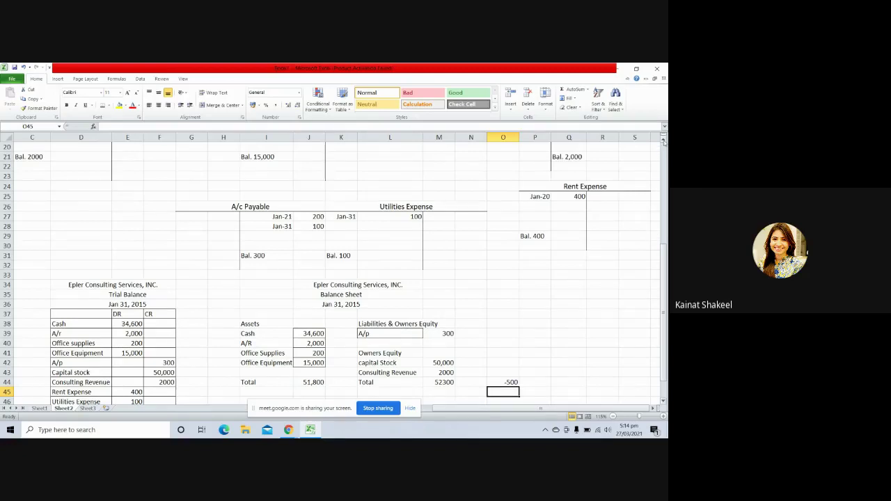
Review the ledger accounts, trial balance and balance sheet for the cause of the difference between the two totals
scroll(663, 141, "up", 2)
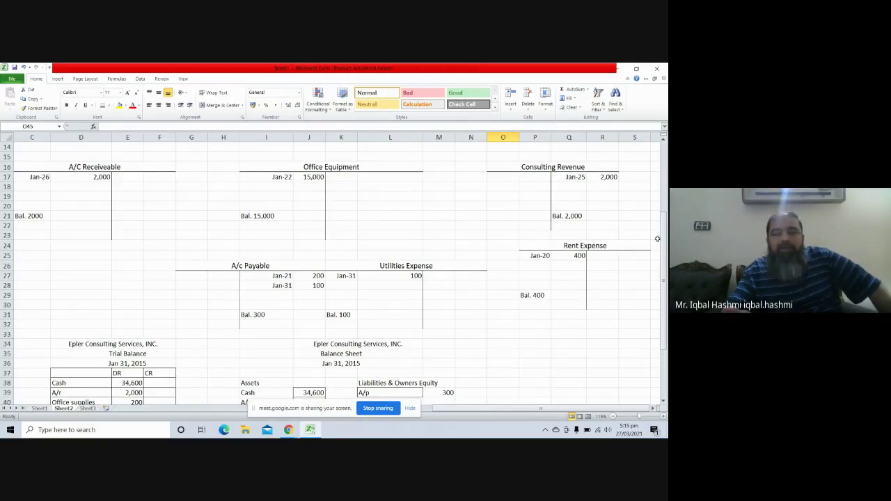
key("Down")
key("Down")
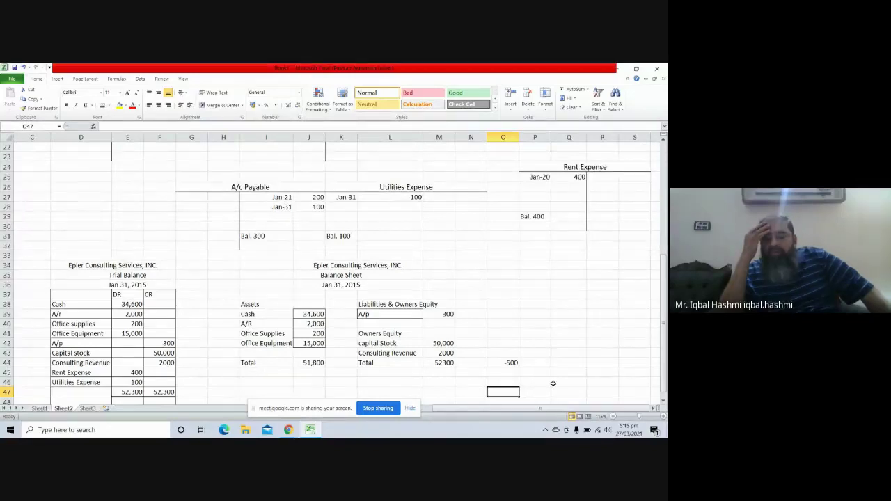
key("Down")
key("Down")
key("Down")
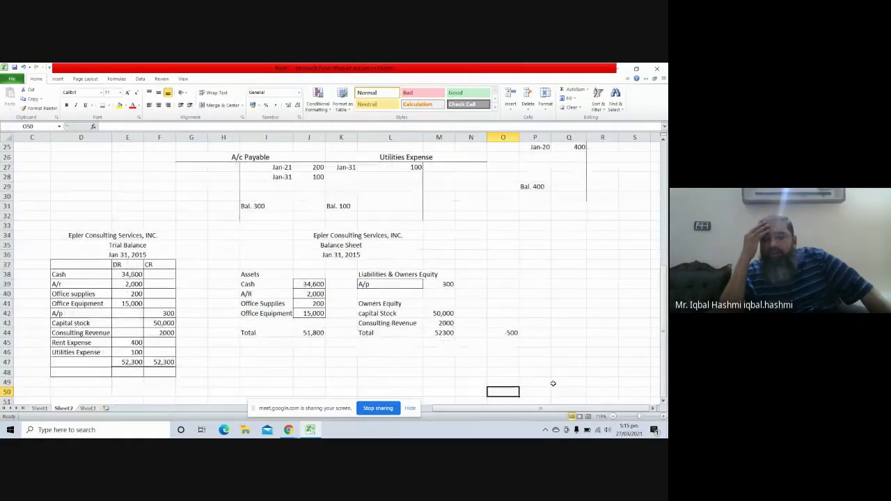
key("Down")
key("Down")
key("Down")
key("Down")
key("Down")
key("Down")
key("Down")
key("Down")
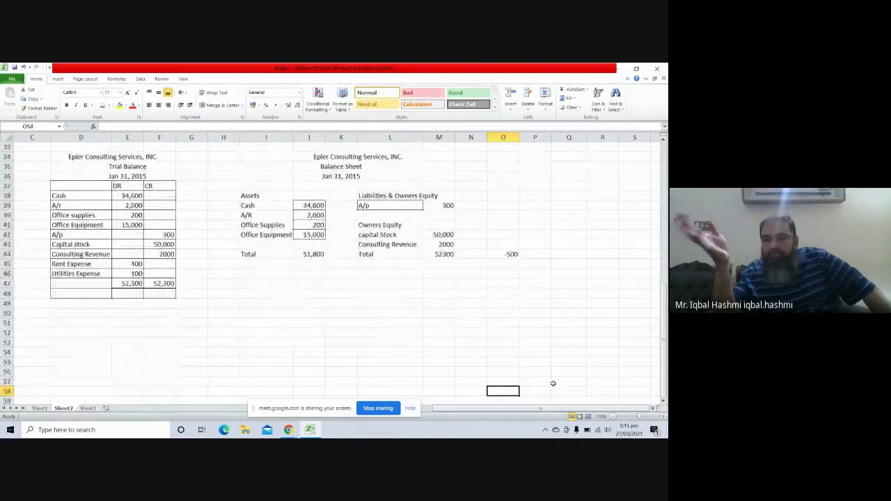
key("Down")
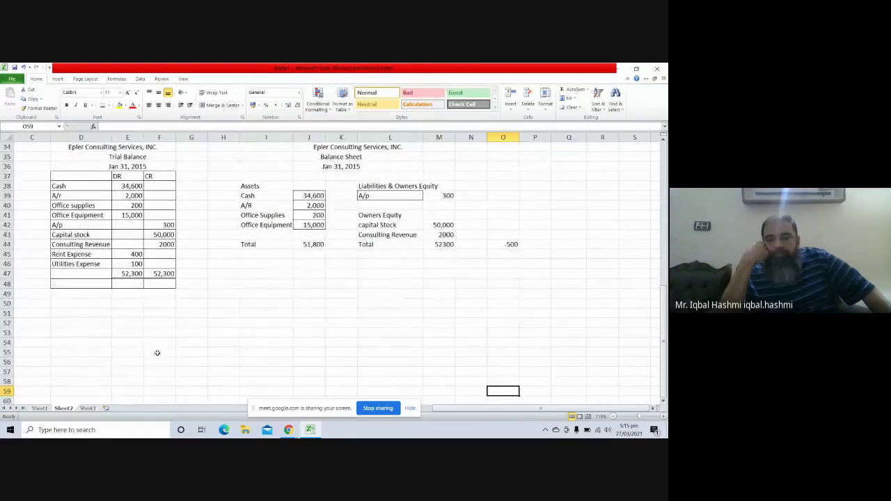
left_click(197, 304)
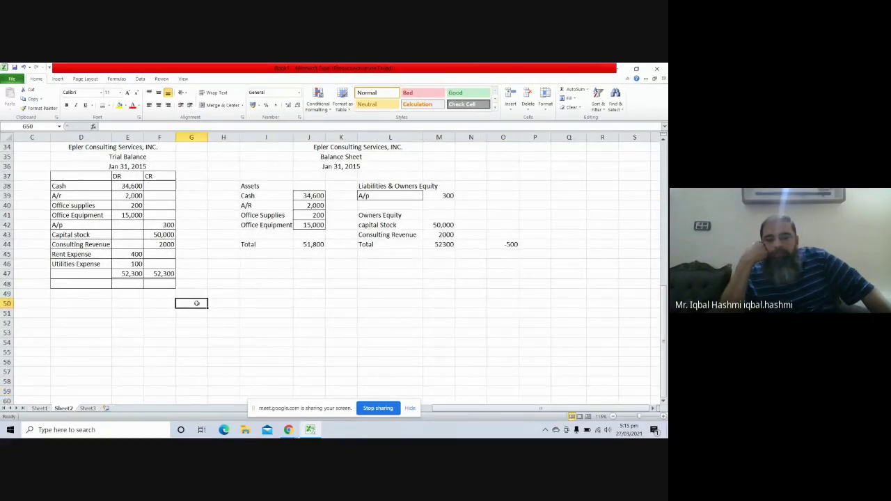
key("Up")
key("Up")
key("Up")
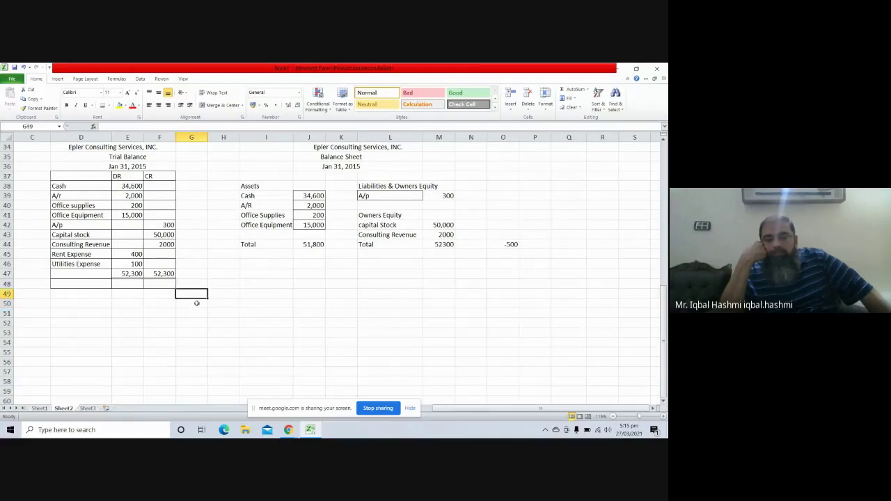
Copy the company name heading from the trial balance into cell F51 below it
left_click(132, 149)
key("ctrl+c")
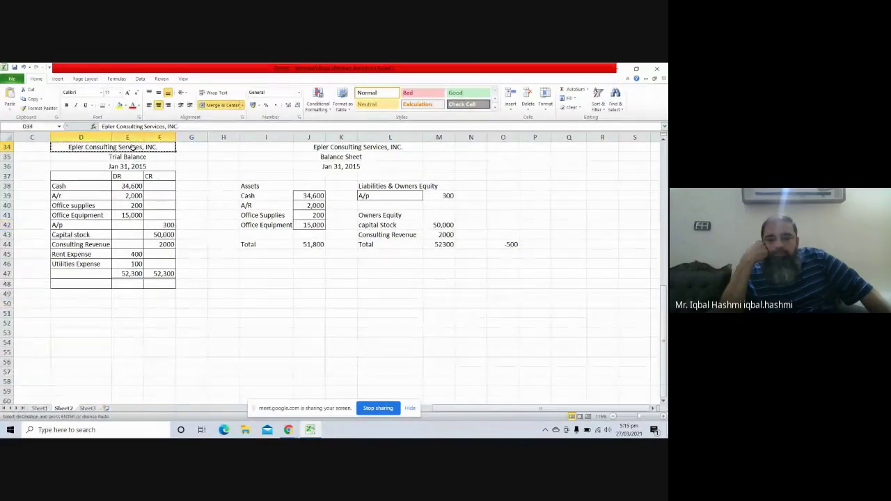
key("Down")
key("Down")
key("Down")
key("Down")
key("Down")
key("Down")
key("Down")
key("Down")
key("Down")
key("Down")
key("Down")
key("Down")
key("Down")
key("Down")
key("Down")
key("Down")
key("Down")
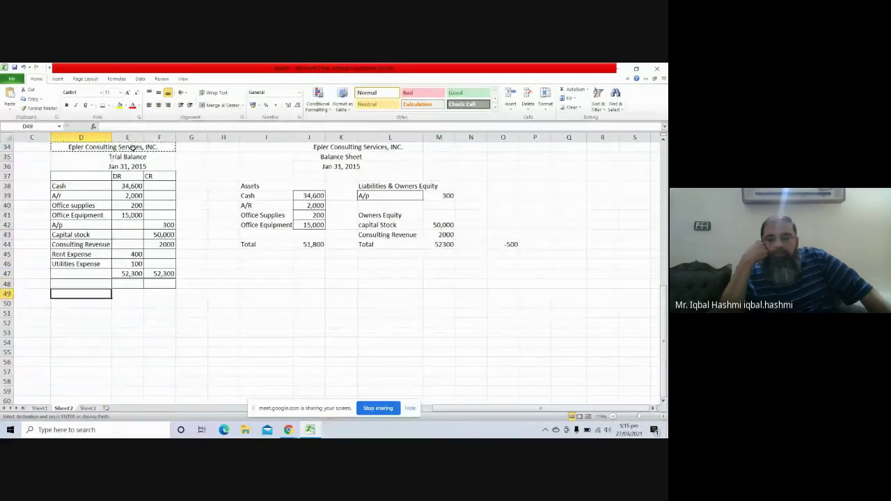
key("Right")
key("ctrl+v")
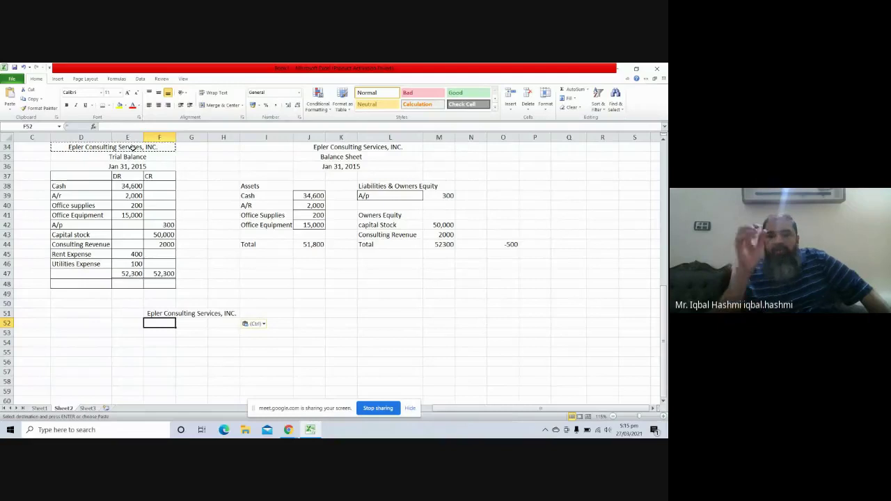
Enter the title "Income Statement" in F52 and the date "Jan 31 2015" in F53 under the copied company name
type("Income")
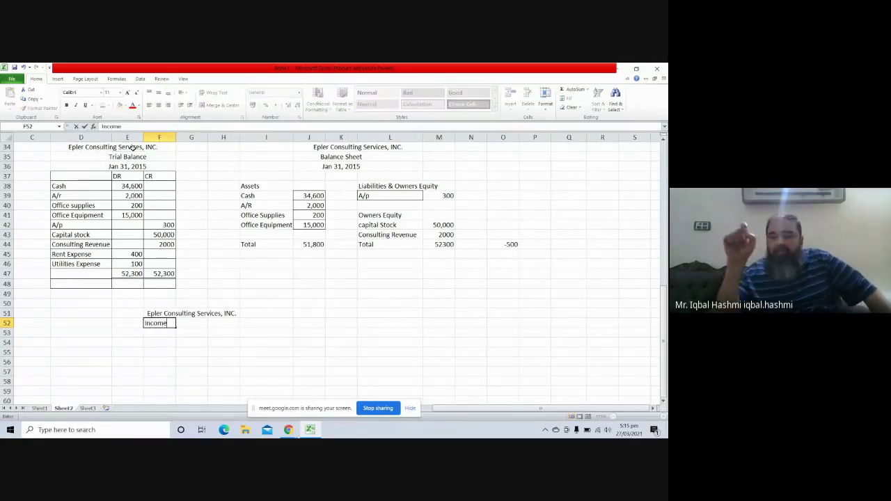
type(" Statem")
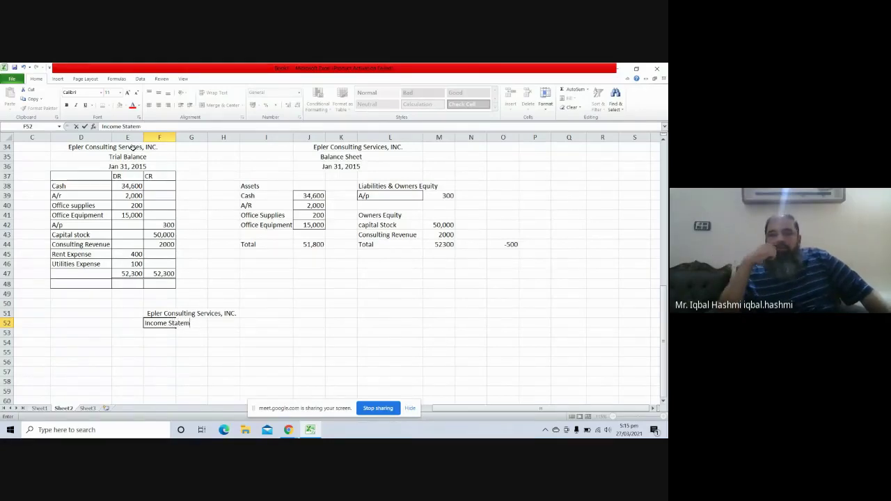
type("ent")
key("Return")
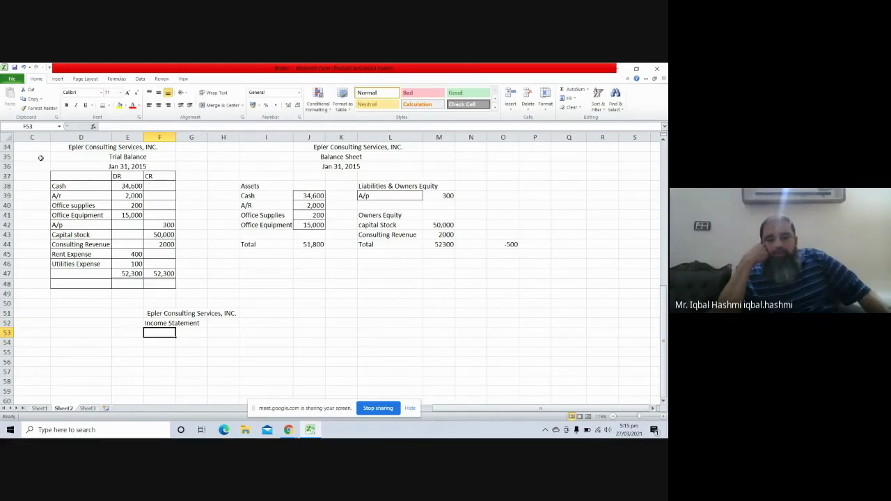
left_click(71, 350)
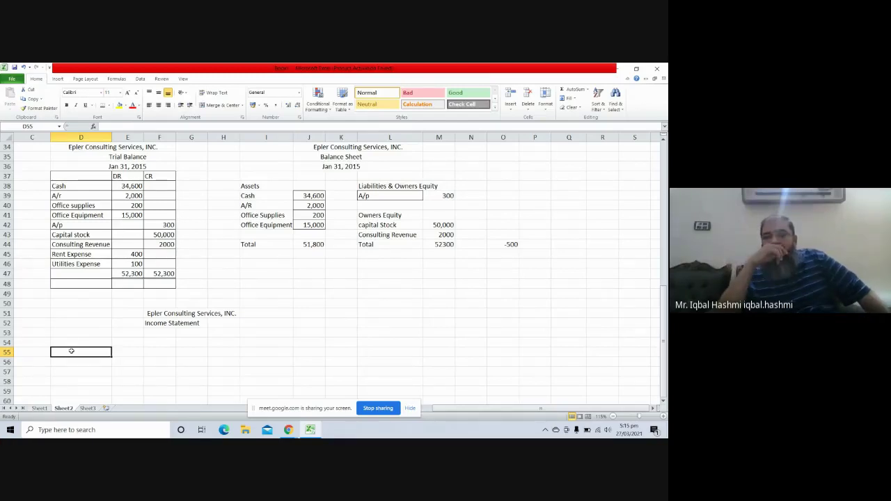
left_click(159, 331)
type("Jan 31")
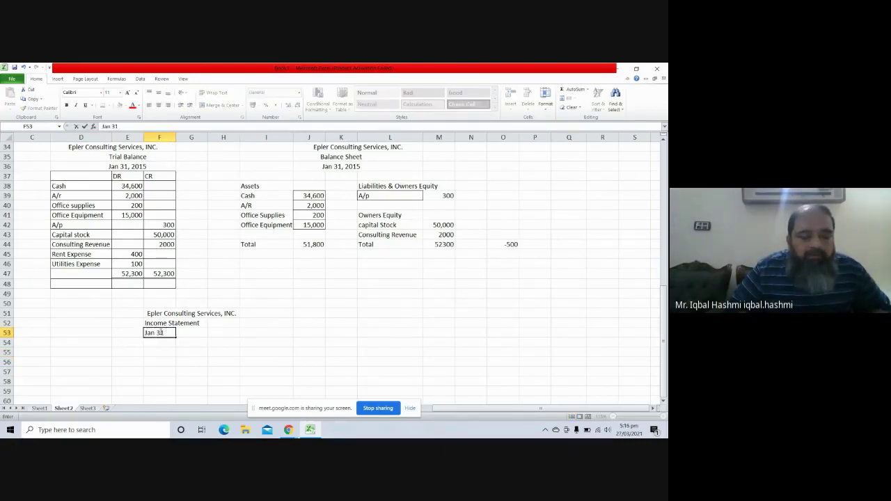
type(", 2015")
key("Return")
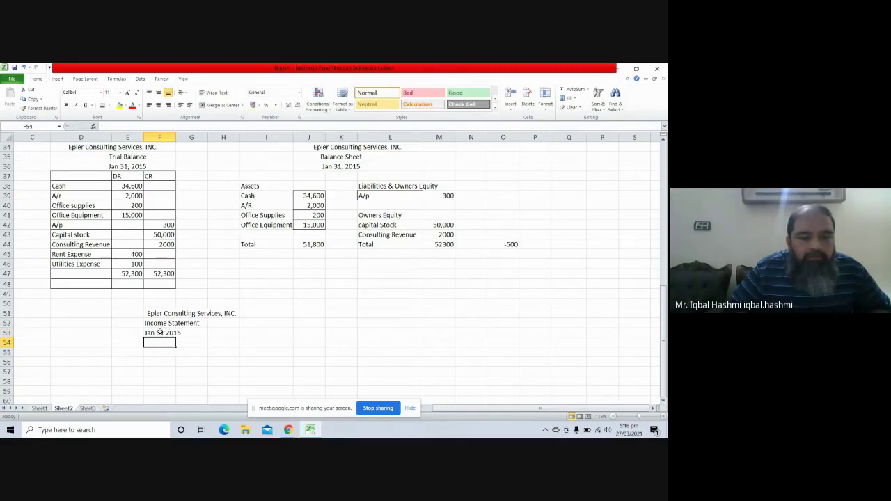
Add a "Consulting Revenue" line in D55 with the amount 2000 in F55
left_click(63, 353)
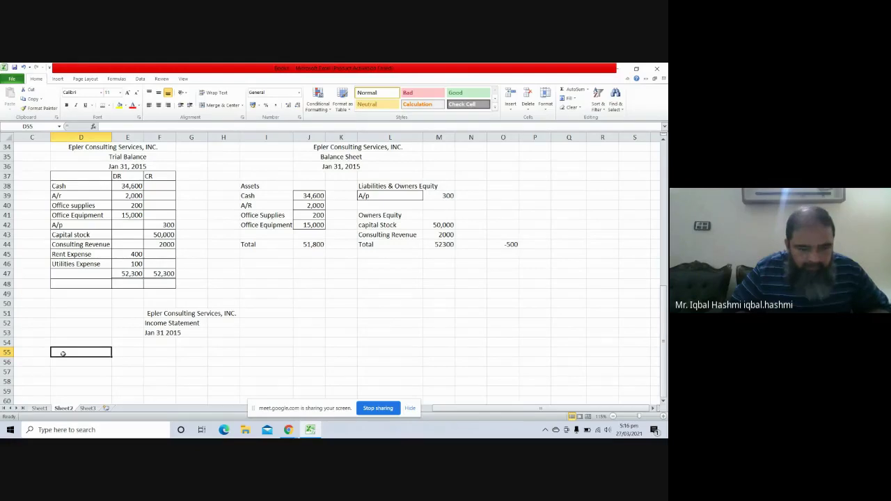
type("Consul")
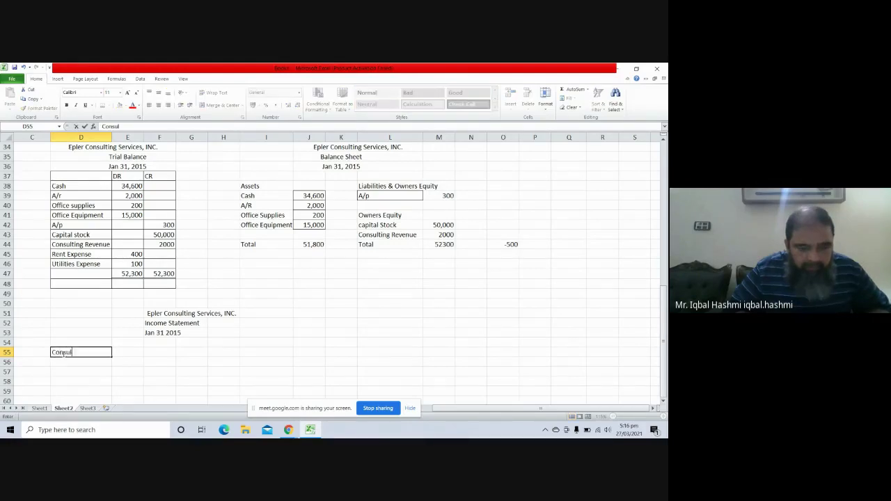
type("ting")
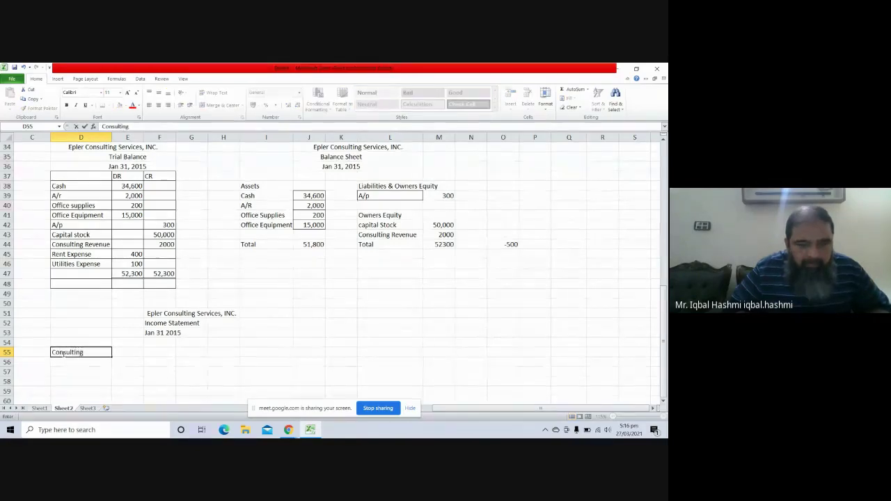
type(" Revenue")
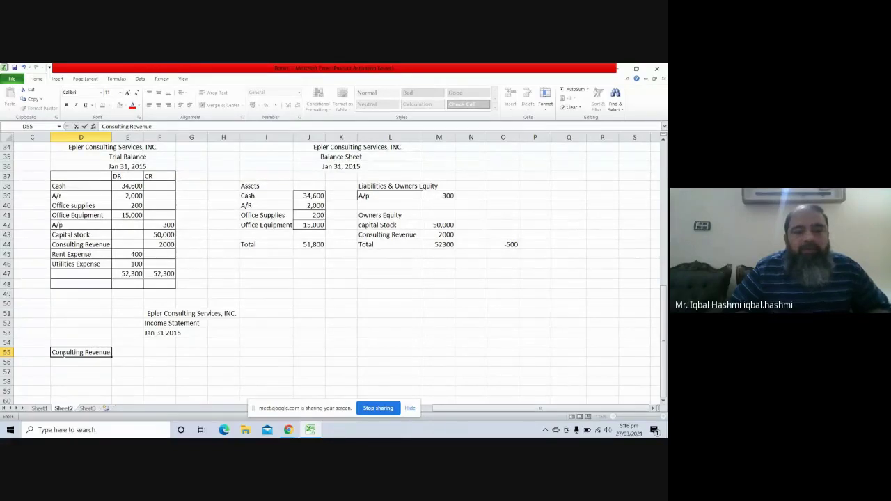
key("Tab")
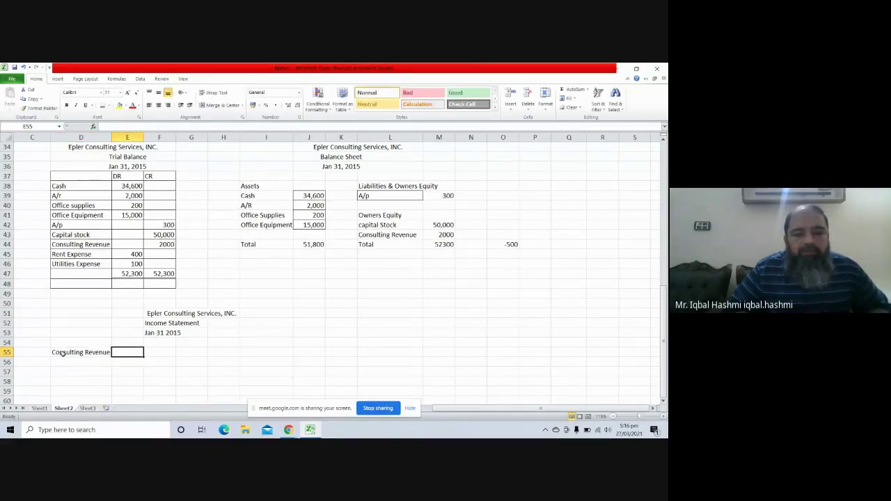
key("Tab")
type("2000")
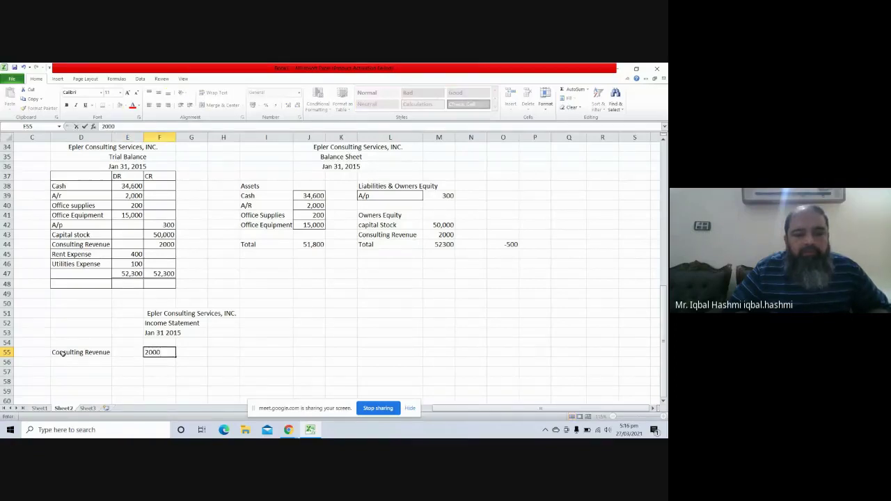
key("Return")
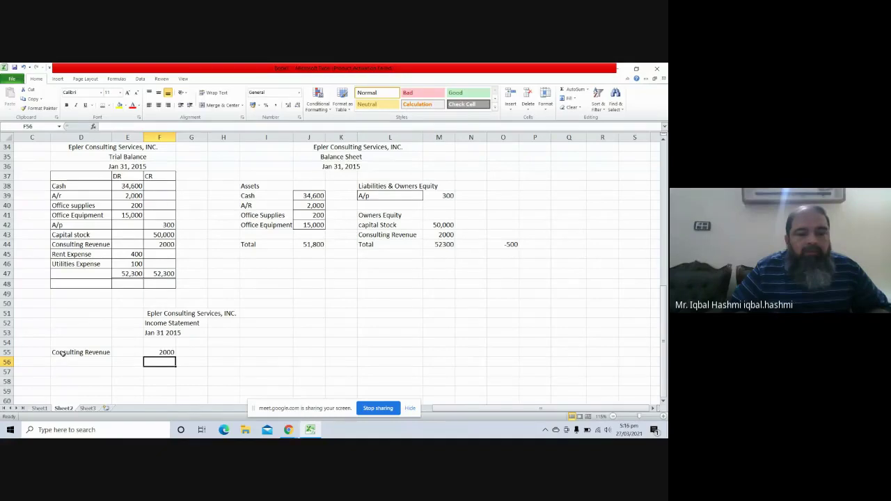
Add a "Rent Exp" line in D56 with the amount 400 in F56
key("Left")
key("Left")
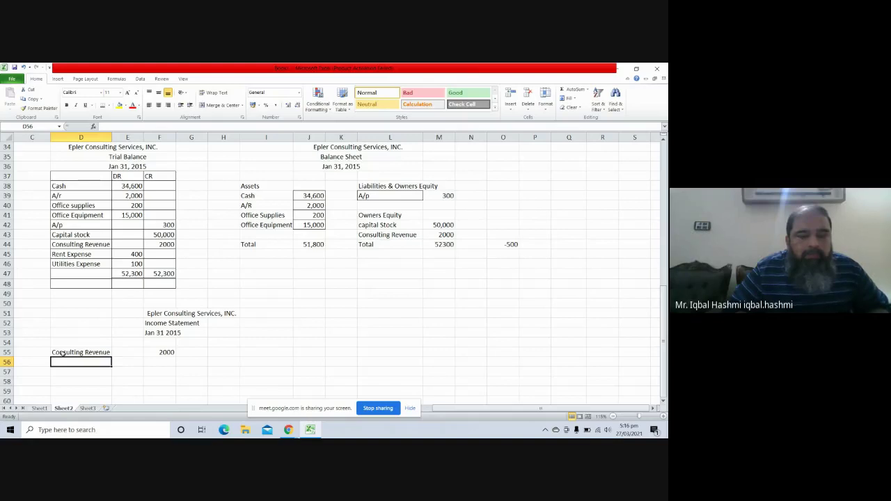
type("Rent")
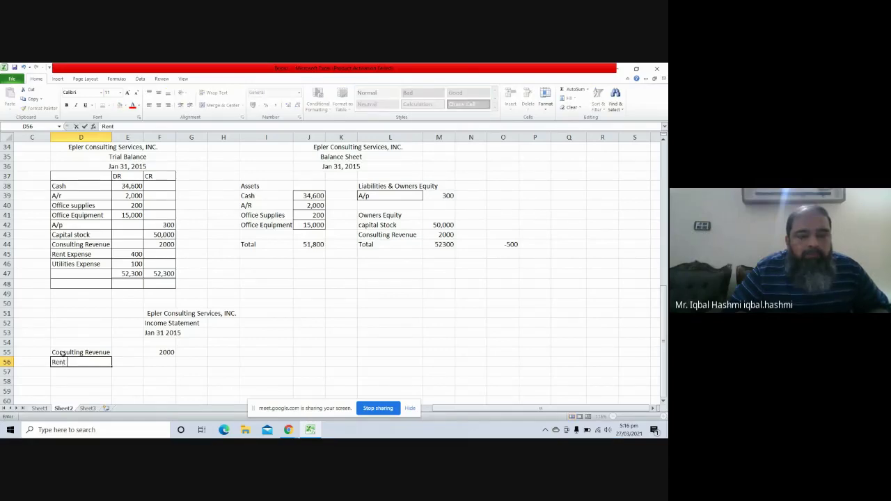
type(" Exp")
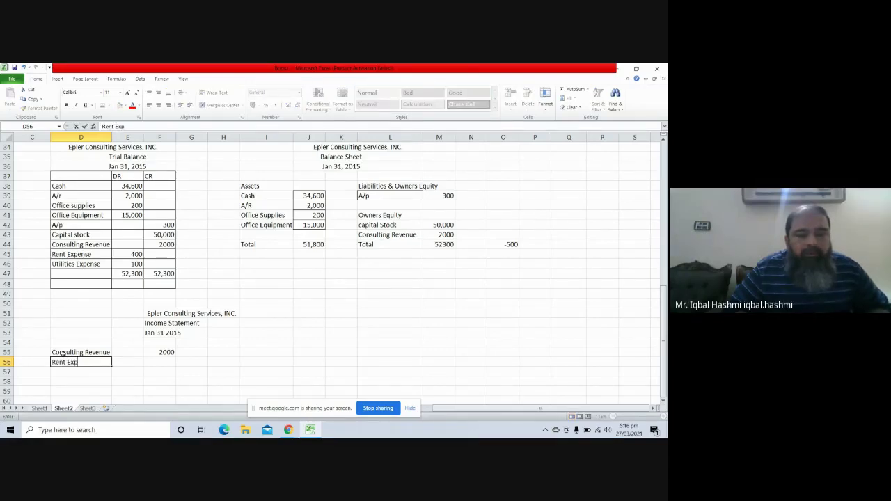
key("Tab")
key("Tab")
type("400")
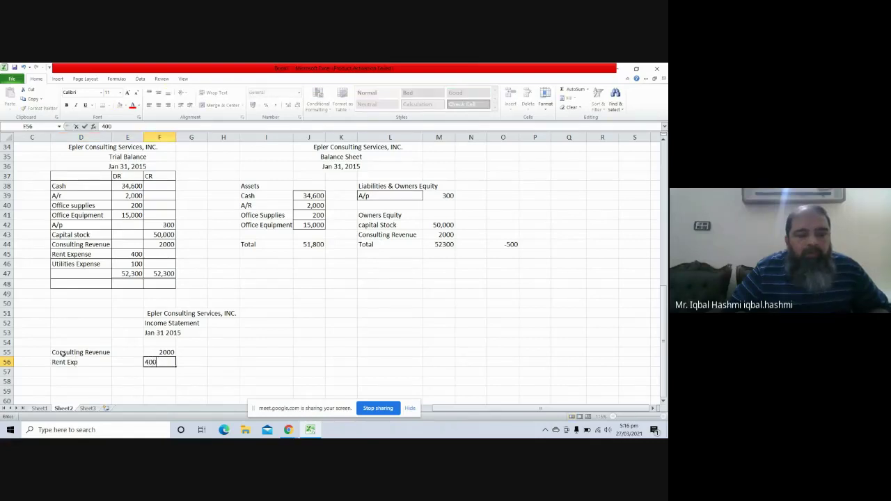
key("Return")
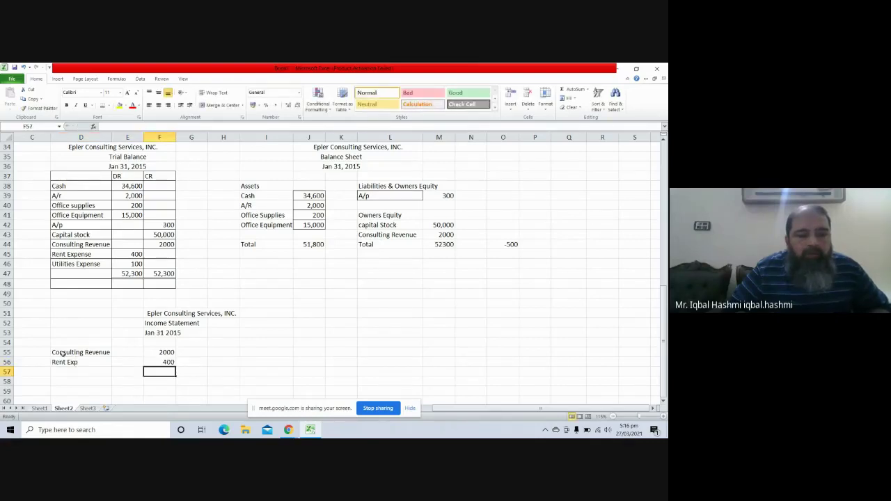
Add a "utilities exp" line in D57 with the amount 100 in F57
key("Left")
key("Left")
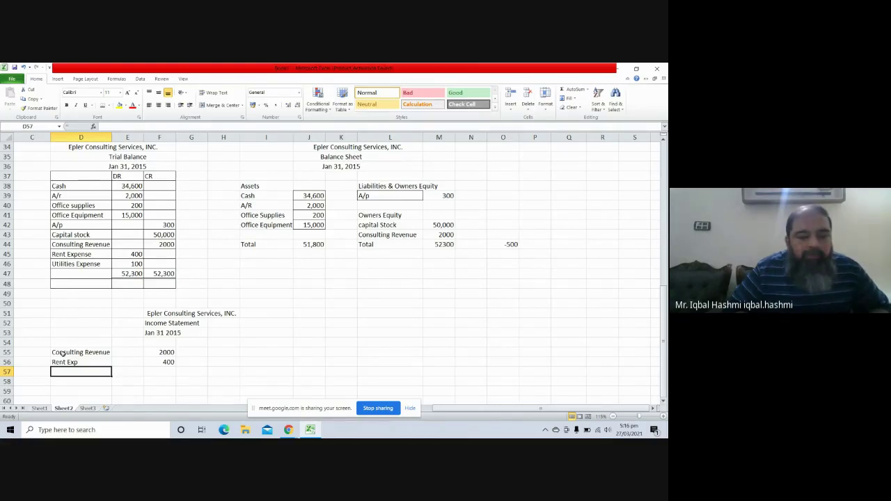
type("ut")
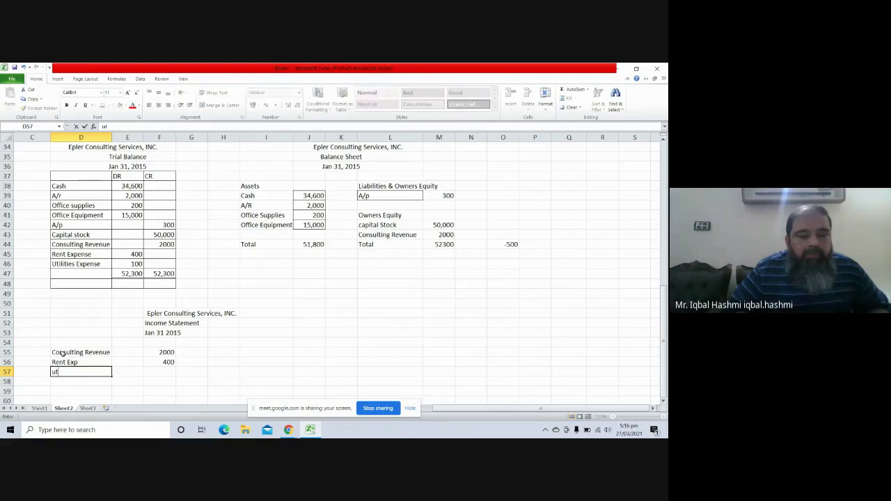
type("ilit")
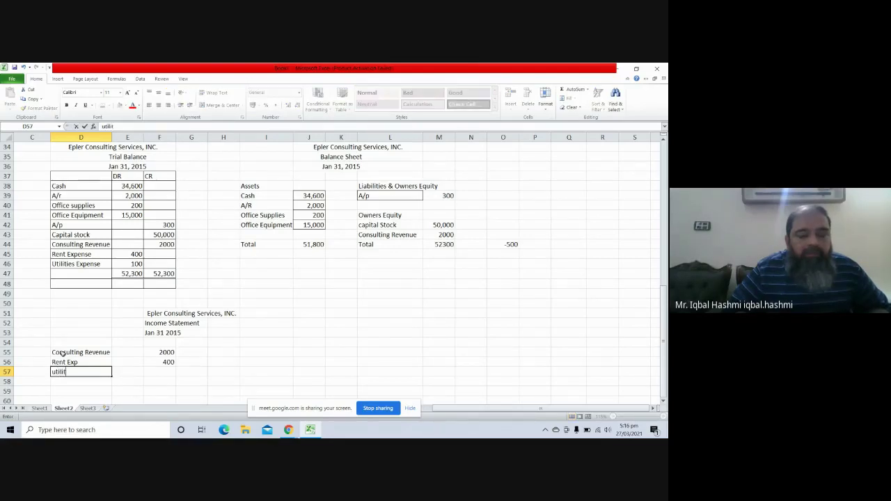
type("ies exp")
key("Tab")
key("Tab")
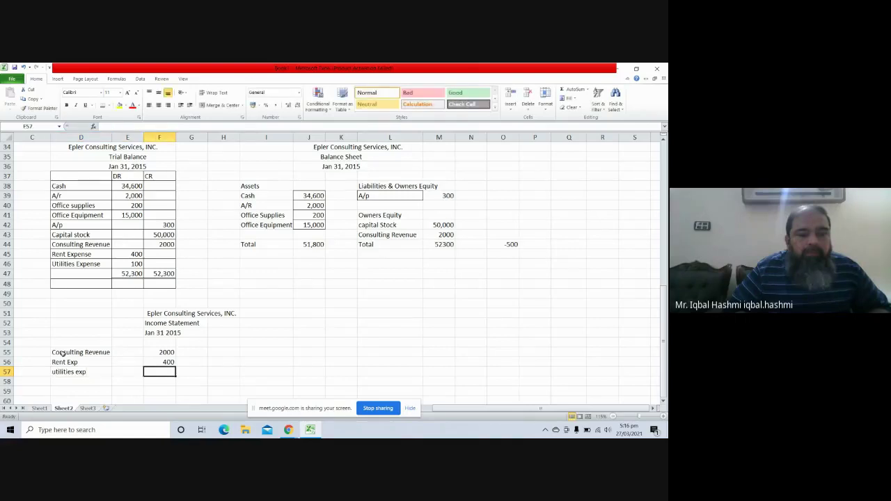
type("200")
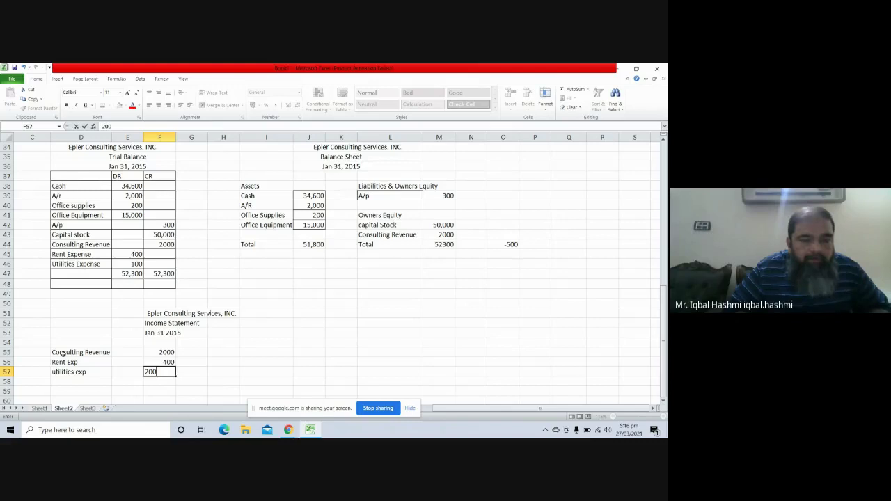
key("BackSpace")
key("BackSpace")
key("BackSpace")
type("10")
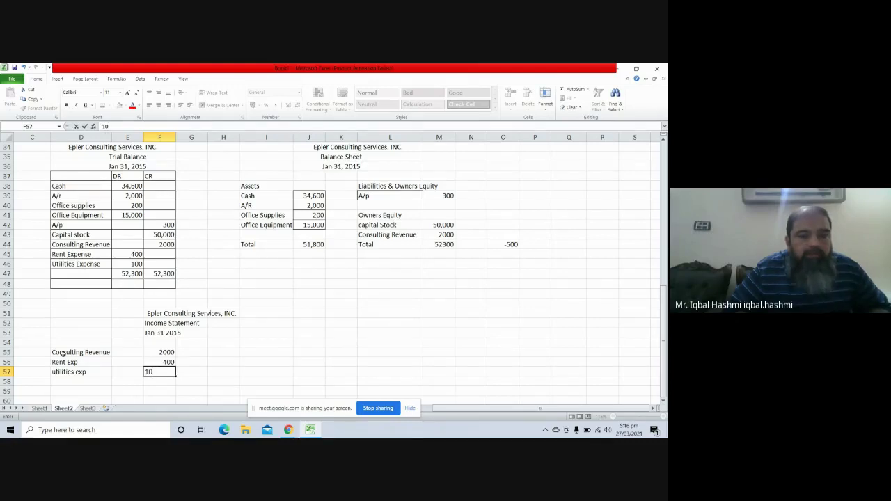
type("0")
key("Return")
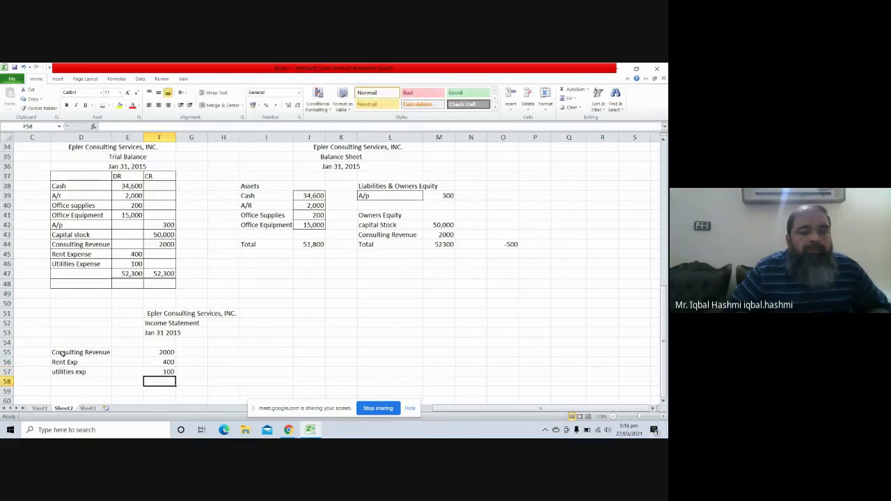
key("Left")
key("Left")
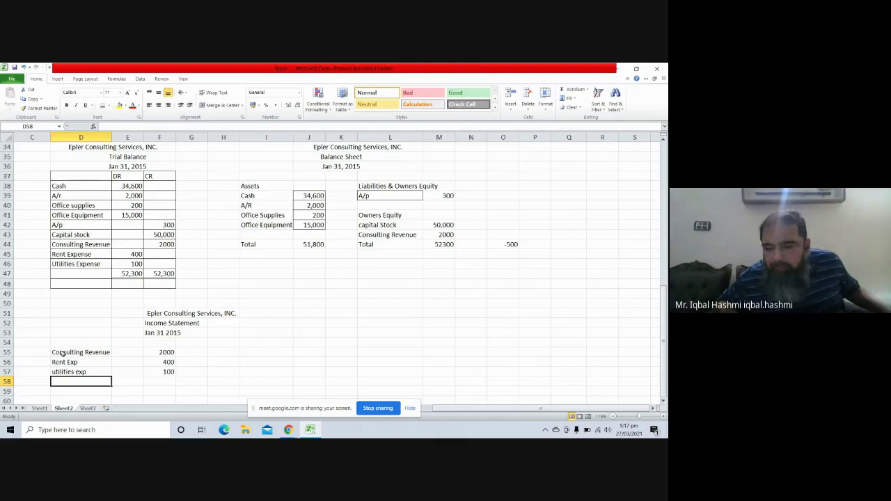
Re-enter the rent expense amount in F56 in parentheses as (400)
left_click(165, 363)
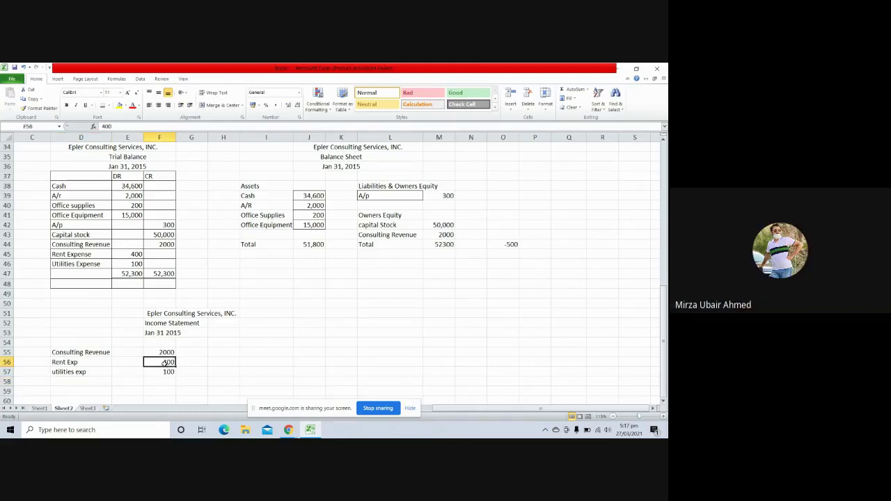
double_click(164, 363)
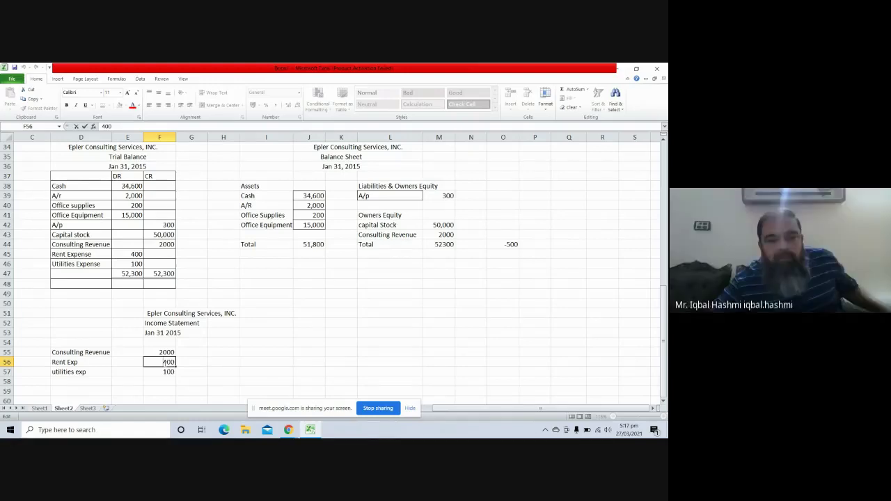
type("(")
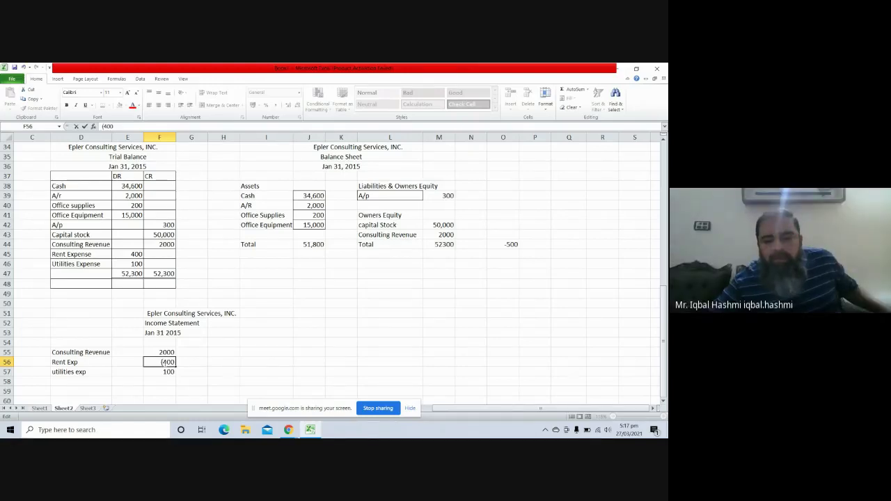
key("BackSpace")
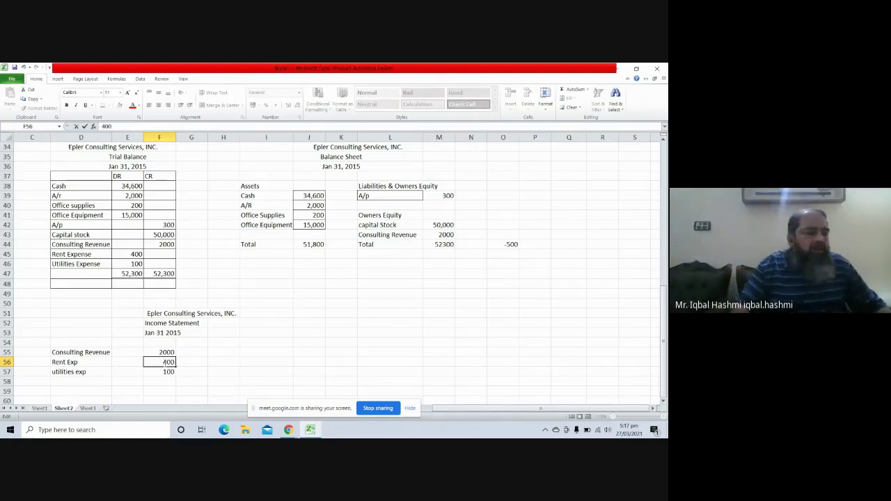
type("(")
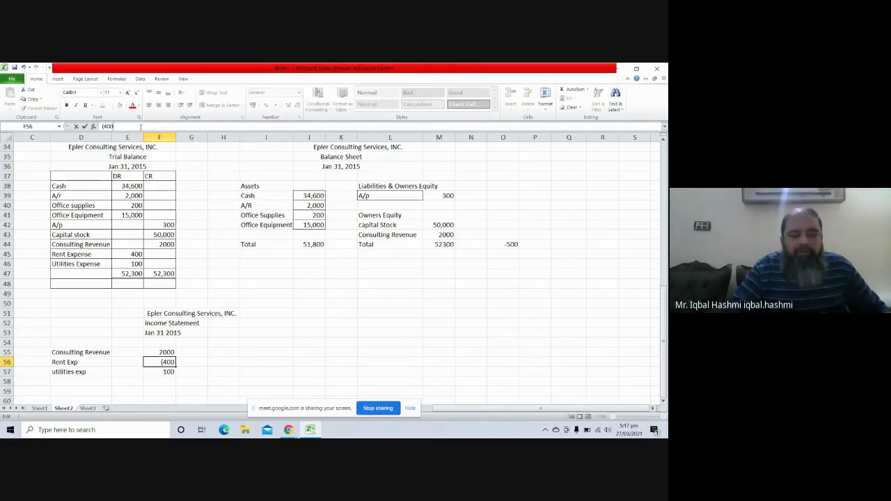
type(")")
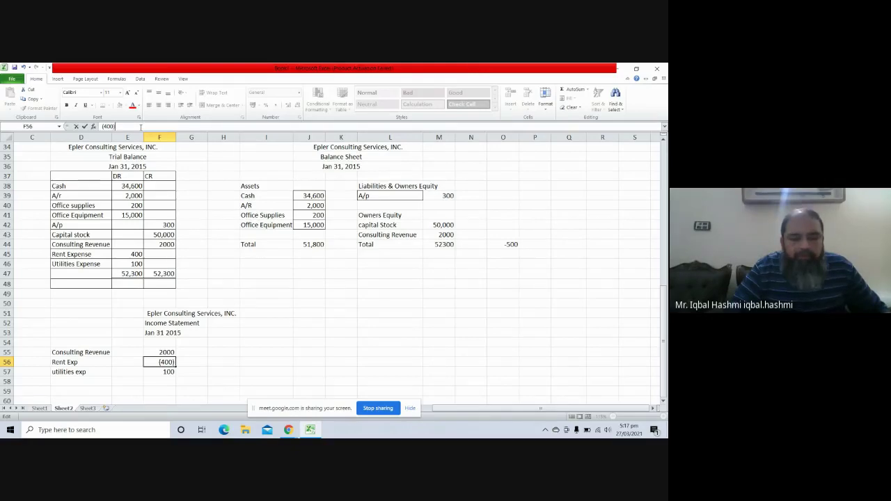
key("Return")
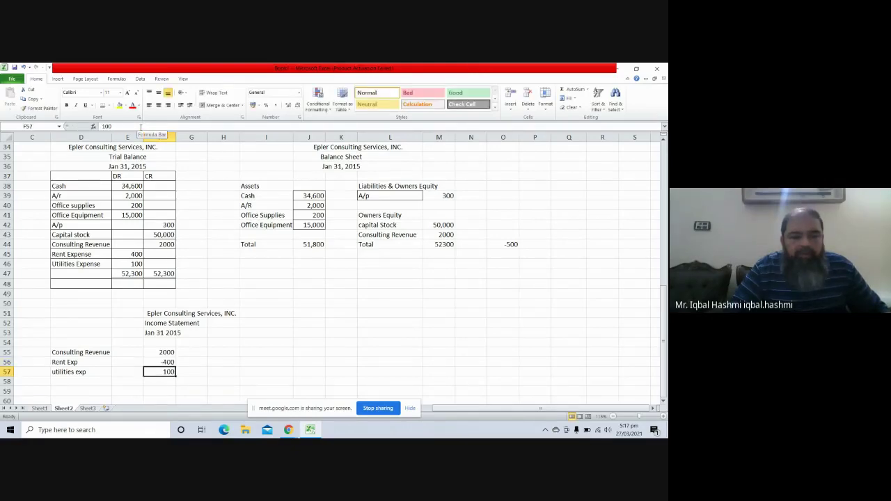
Restore the rent expense amount in F56 to a positive 400
left_click(139, 126)
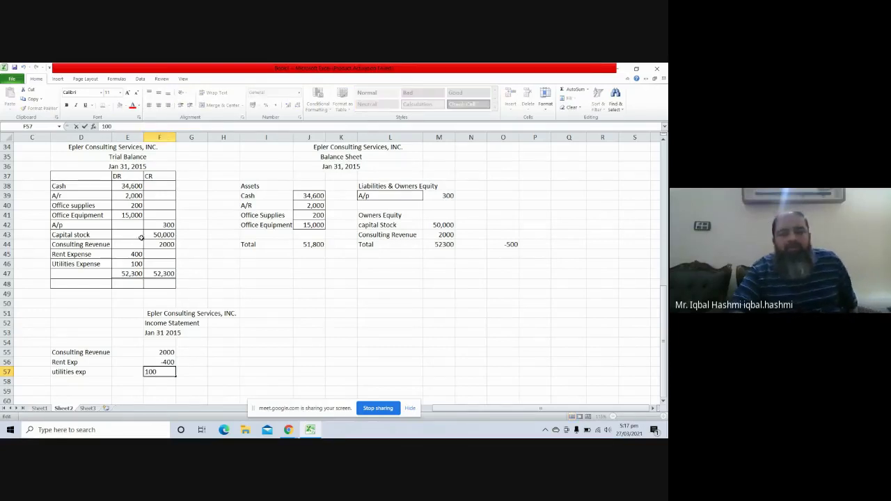
left_click(162, 362)
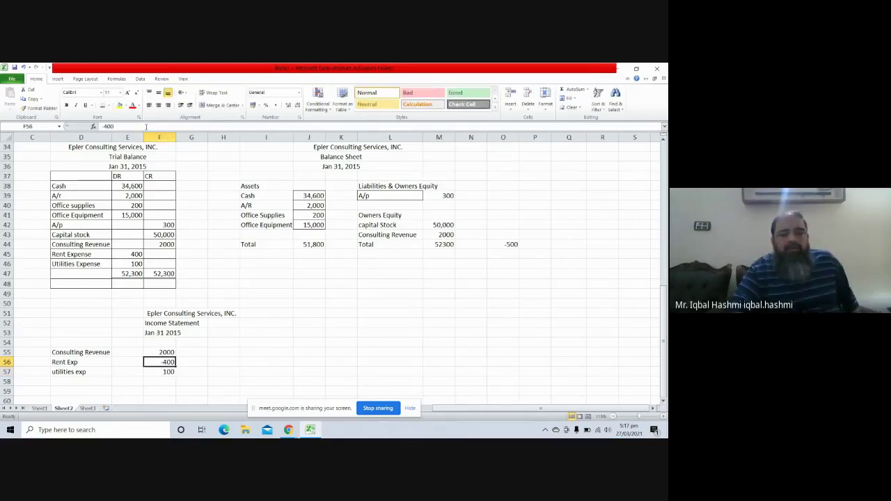
left_click(106, 126)
key("BackSpace")
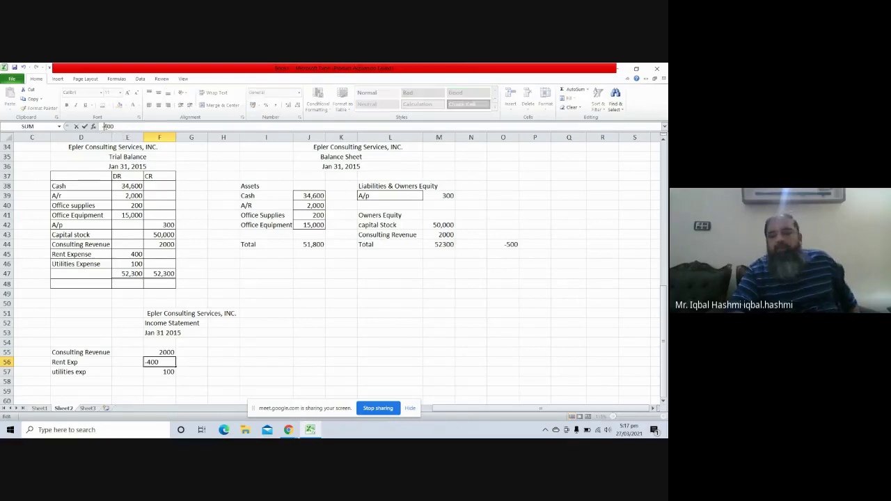
key("Return")
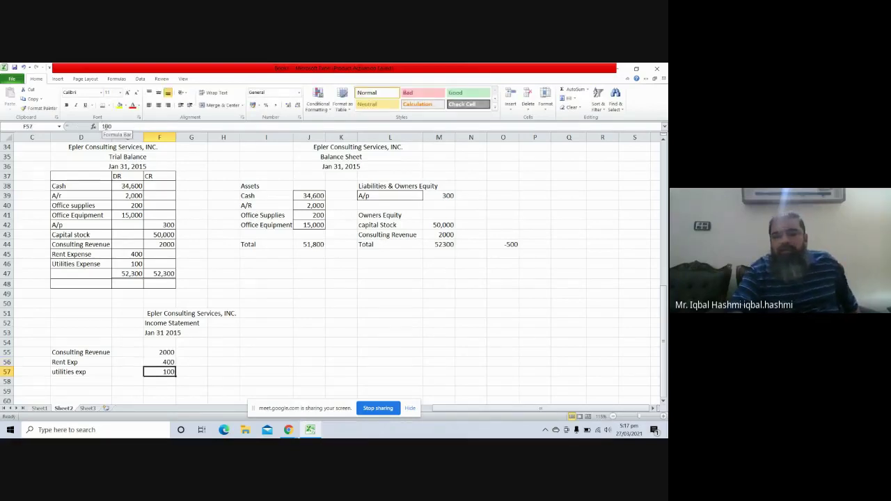
Add a "Net Income" line in D58 with the amount 1500 in F58 and a bottom border under that amount
key("Return")
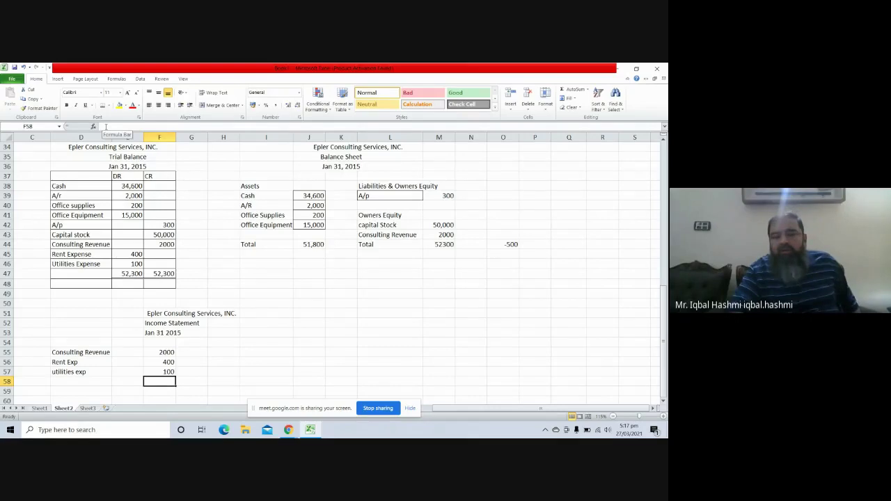
type("1500")
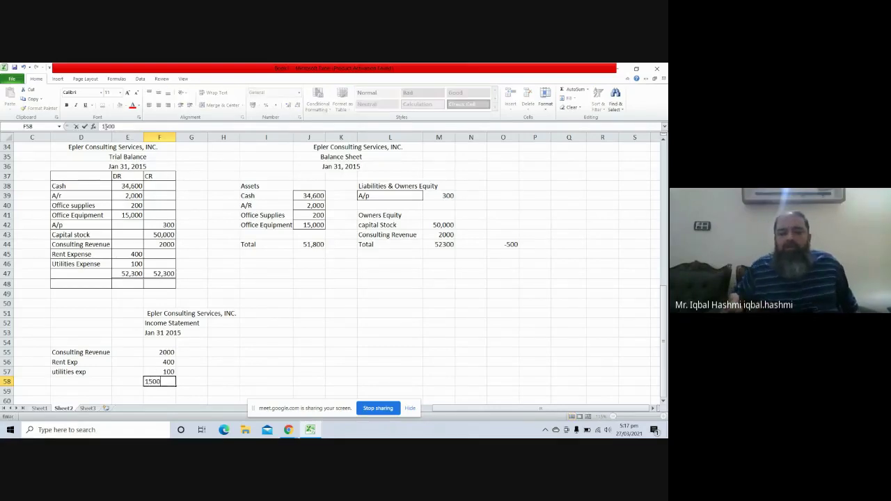
left_click(61, 380)
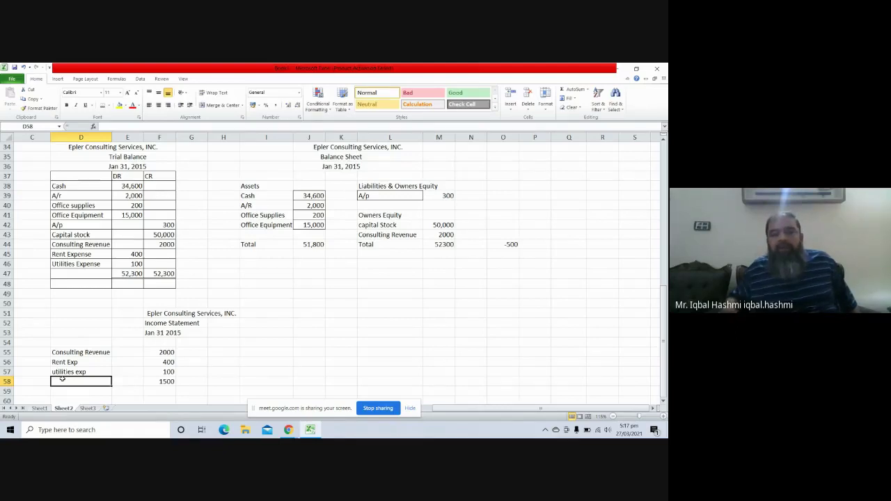
type("Net In")
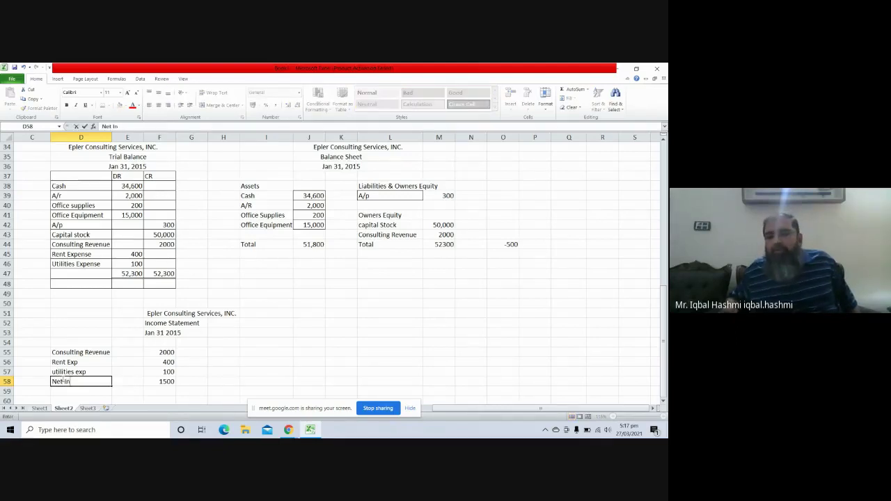
type("comw")
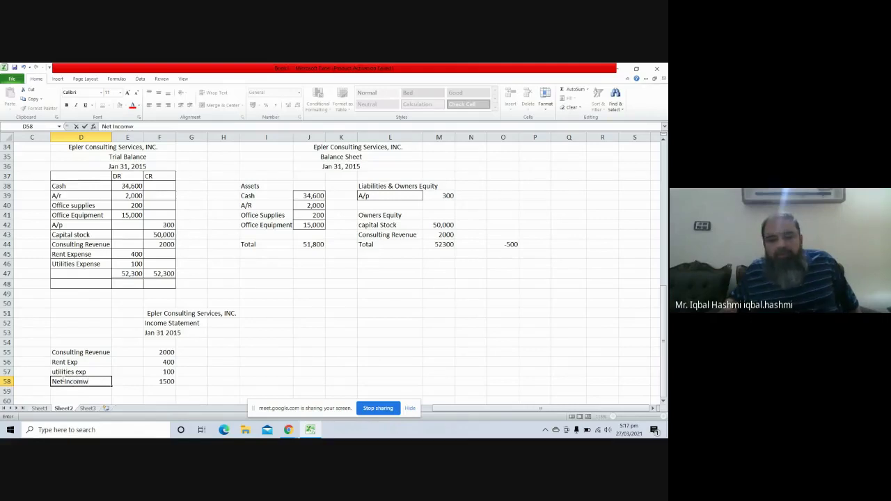
key("BackSpace")
type("e")
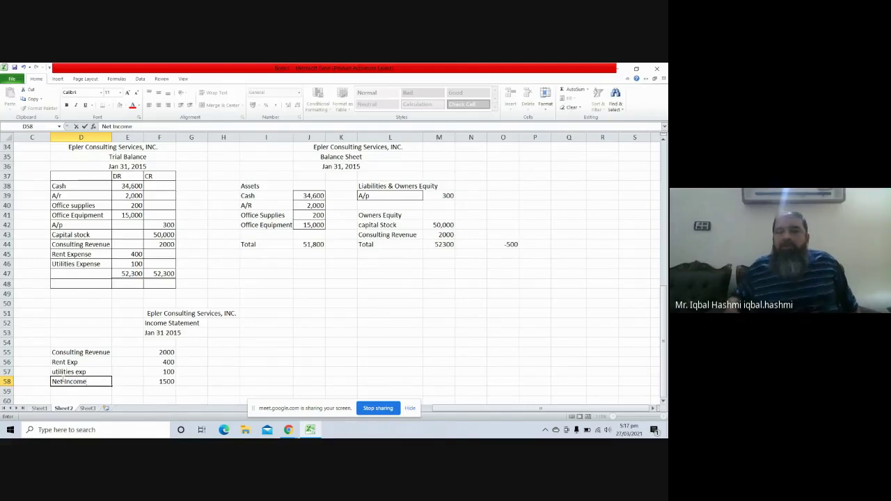
left_click(162, 382)
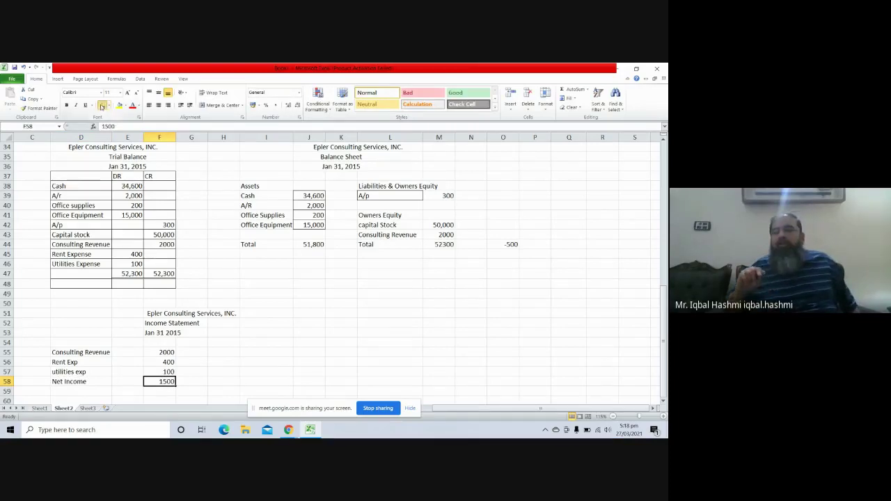
left_click(332, 285)
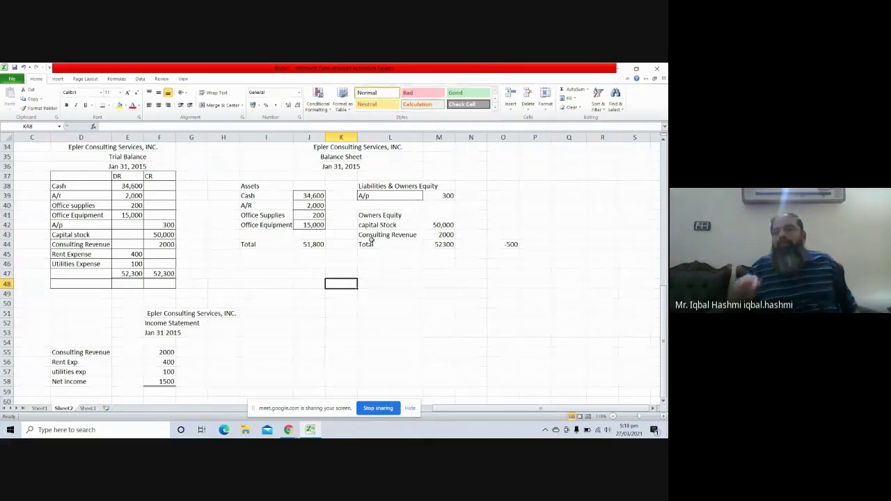
Set the balance sheet's Consulting Revenue amount in M43 to 1500 and clear the difference formula in O44
left_click(440, 235)
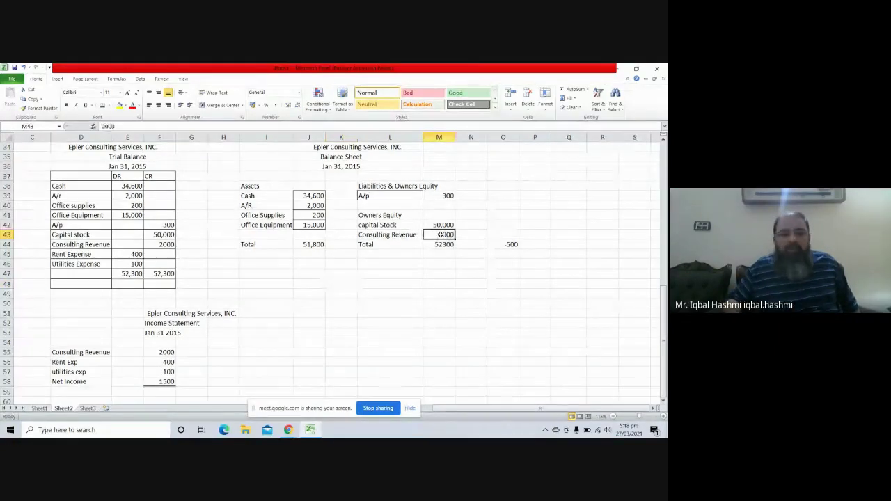
type("1500")
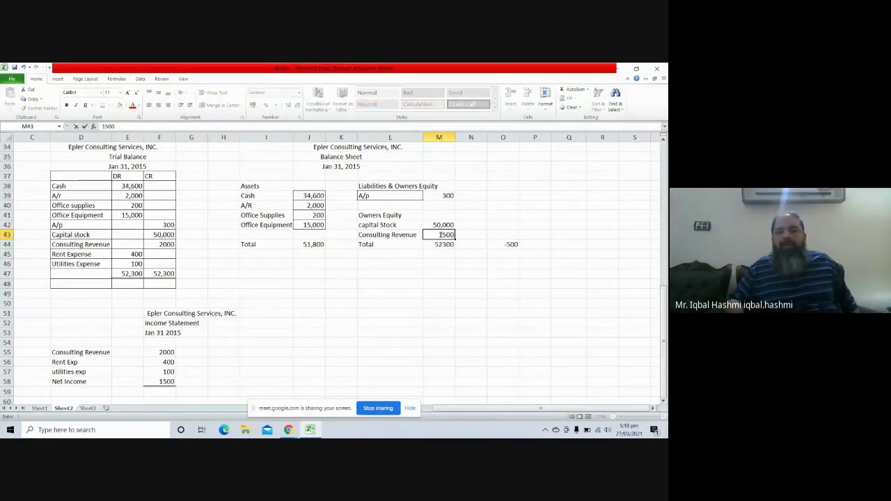
key("Return")
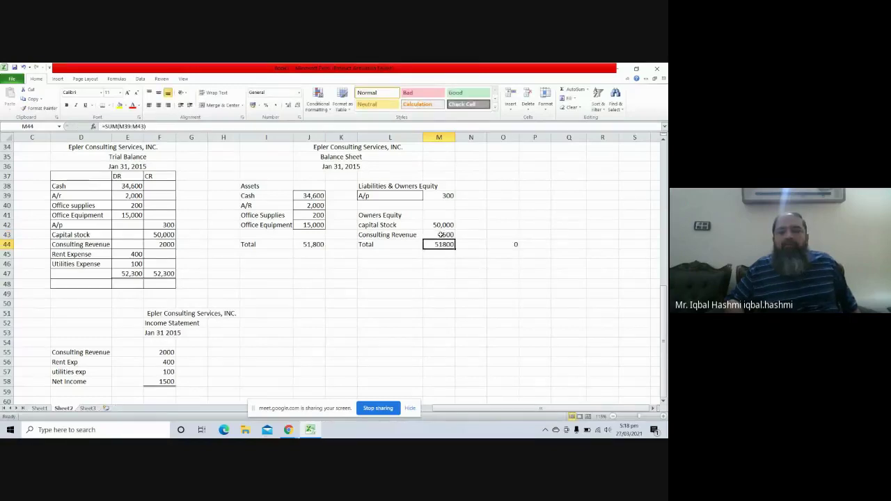
left_click(516, 245)
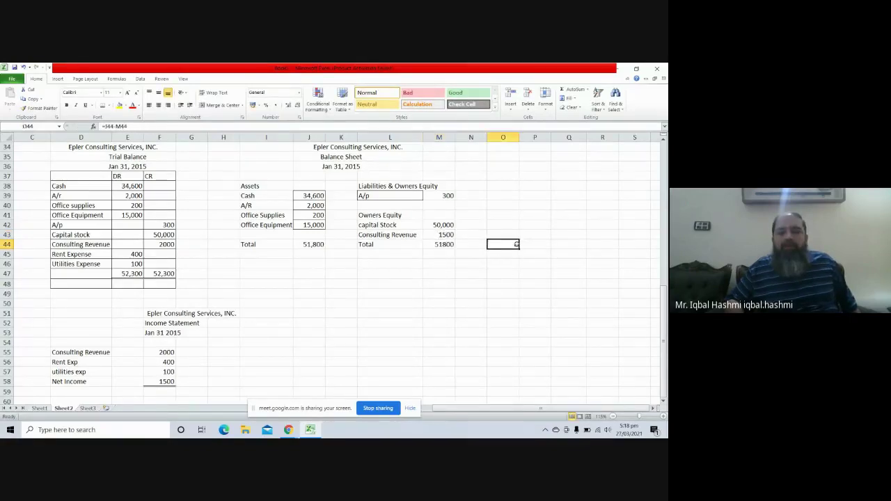
double_click(517, 245)
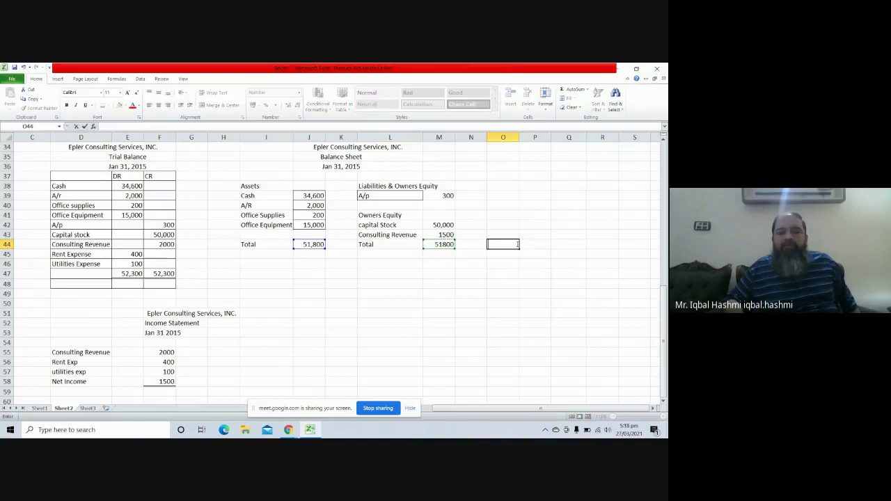
Replace the "Consulting Revenue" label in L43 of the balance sheet with "Net Income"
left_click(378, 235)
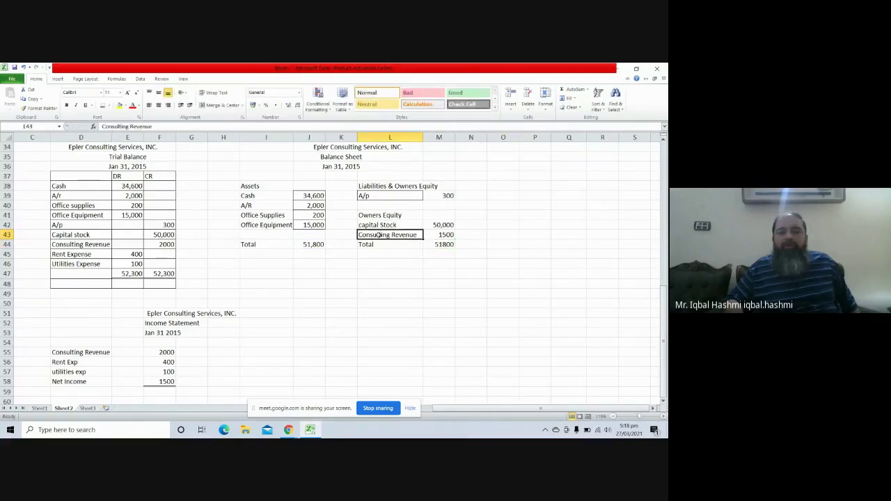
type("Net In")
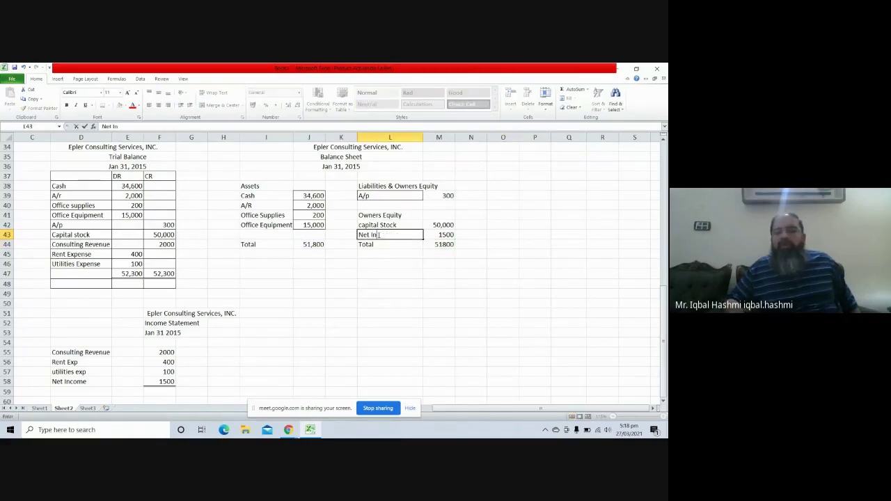
type("come")
key("Return")
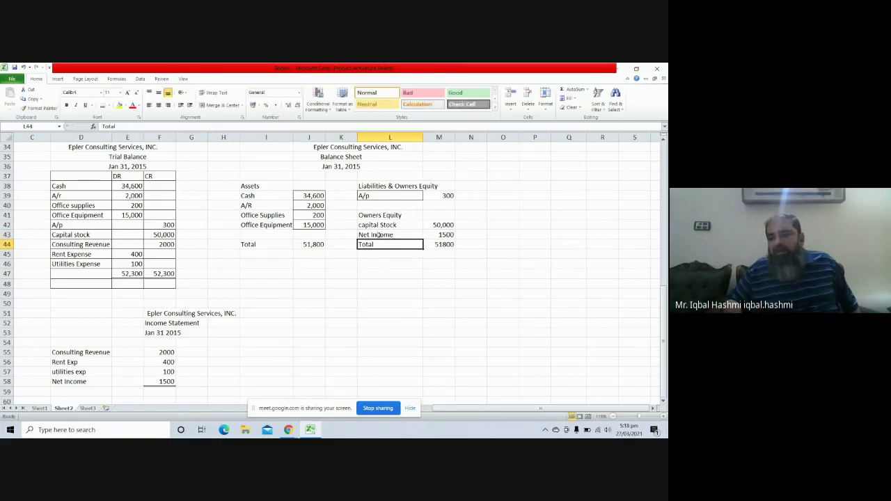
Add a bottom border under the balance sheet's two total amounts in J44 and M44
key("Return")
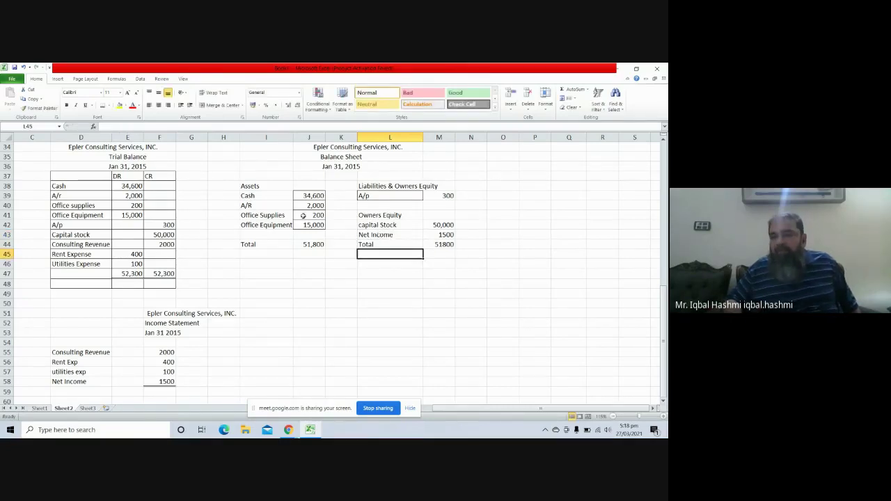
left_click(302, 244)
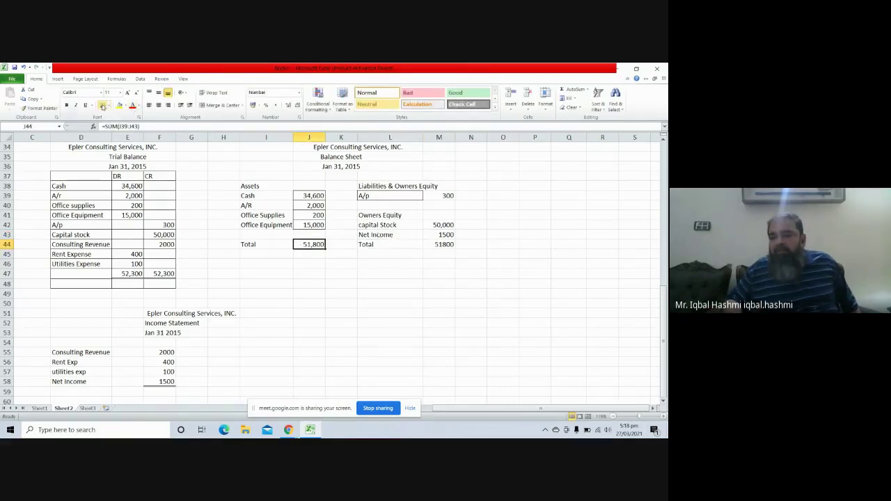
left_click(445, 244)
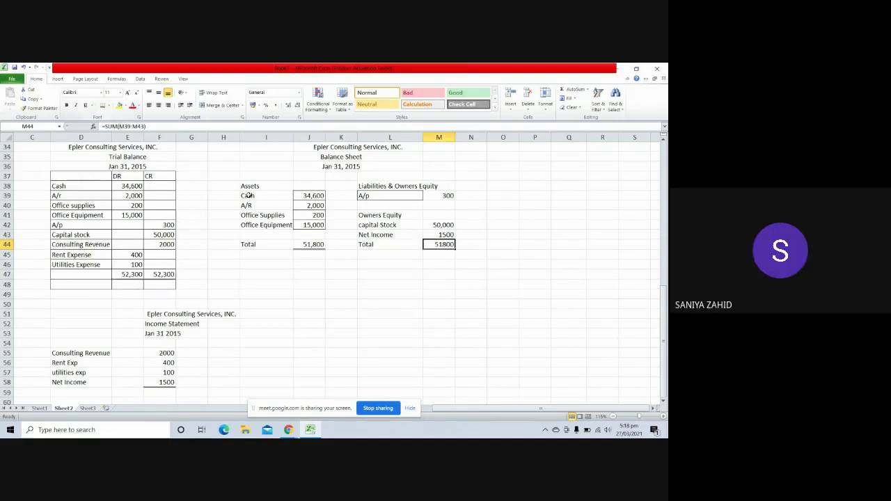
left_click(389, 340)
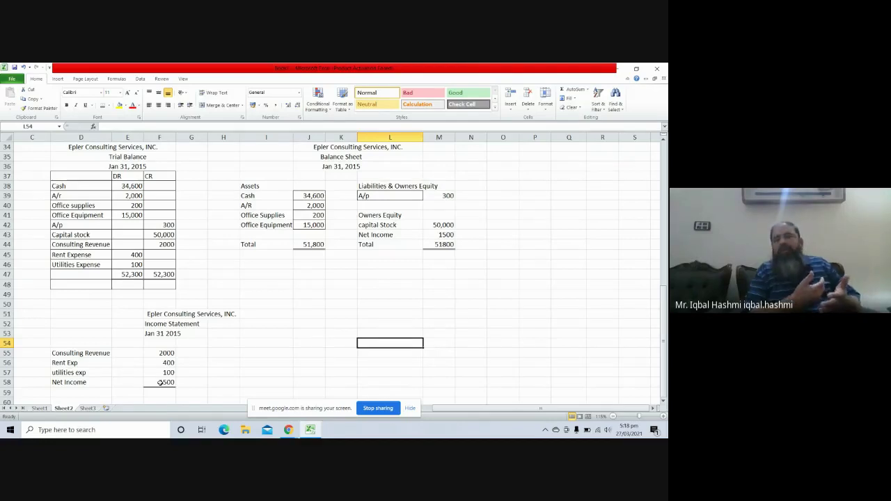
Review the ledger accounts above, the trial balance, the balance sheet and the income statement, comparing how net income carries across
key("Up")
key("Up")
key("Up")
key("Up")
key("Up")
key("Up")
key("Up")
key("Up")
key("Up")
key("Up")
key("Up")
key("Up")
key("Up")
key("Up")
key("Up")
key("Up")
key("Up")
key("Up")
key("Up")
key("Up")
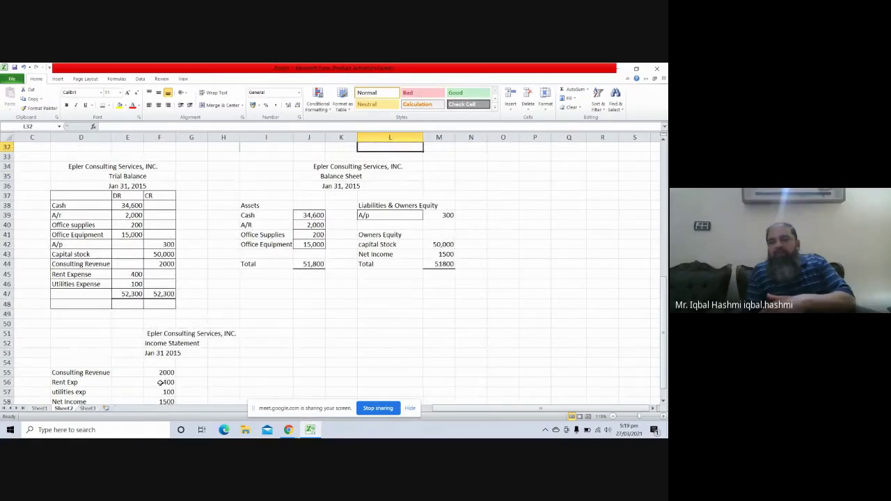
key("Up")
key("Up")
key("Up")
key("Up")
key("Up")
key("Up")
key("Up")
key("Up")
key("Up")
key("Up")
key("Up")
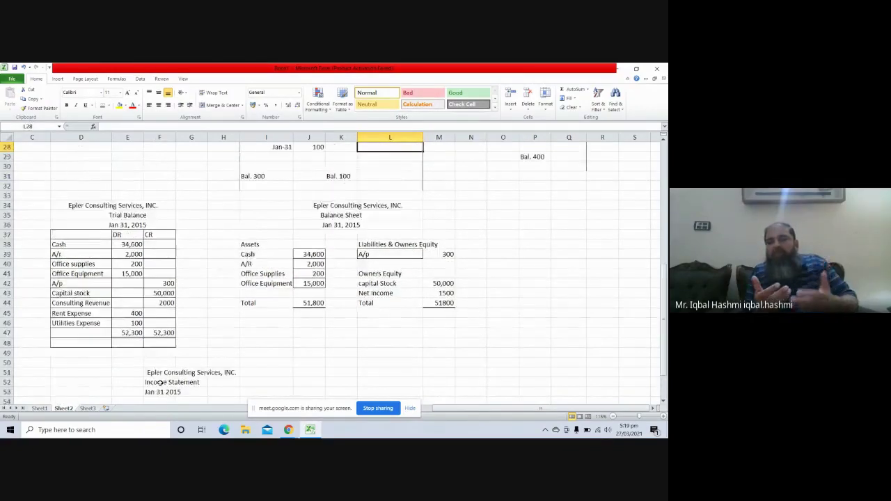
key("Down")
key("Down")
key("Down")
key("Down")
key("Down")
key("Down")
key("Down")
key("Down")
key("Down")
key("Down")
key("Down")
key("Down")
key("Down")
key("Down")
key("Down")
key("Down")
key("Down")
key("Down")
key("Down")
key("Down")
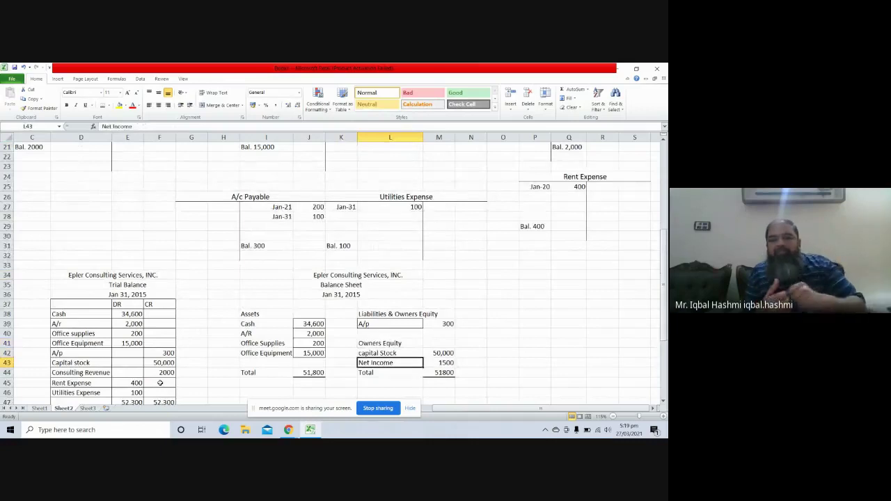
key("Down")
key("Down")
key("Down")
key("Down")
key("Down")
key("Down")
key("Down")
key("Down")
key("Down")
key("Down")
key("Down")
key("Down")
key("Down")
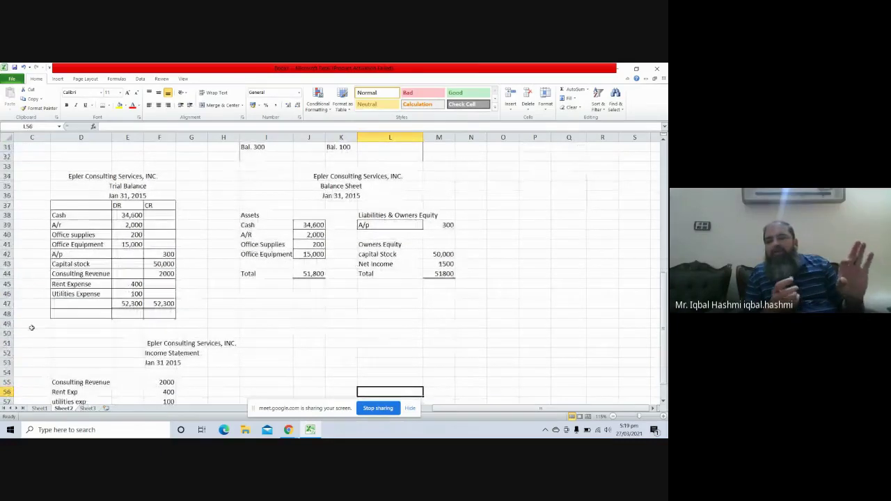
left_click(263, 244)
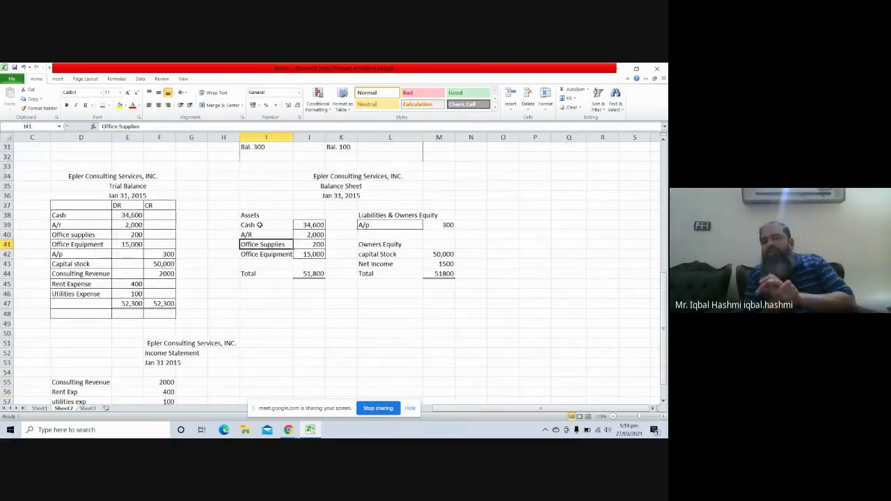
key("Down")
key("Down")
key("Down")
key("Down")
key("Down")
key("Down")
key("Down")
key("Down")
key("Down")
key("Down")
key("Down")
key("Down")
key("Down")
key("Down")
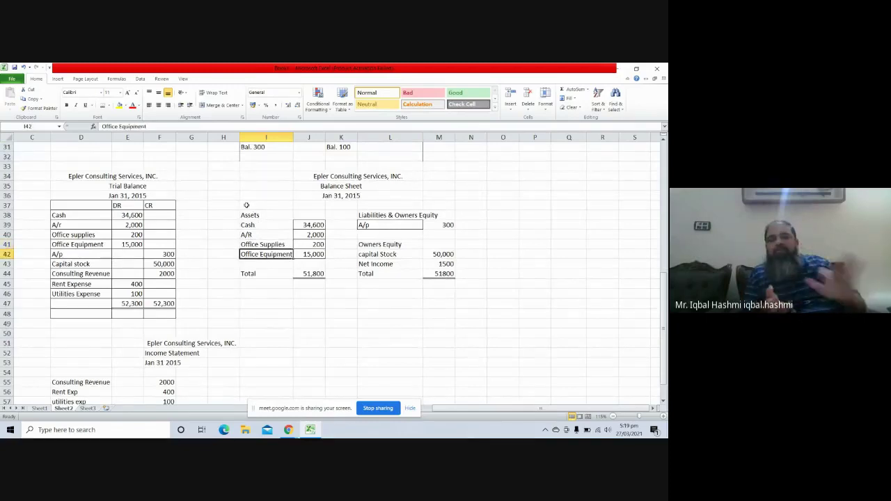
key("Down")
key("Down")
key("Down")
key("Down")
key("Down")
key("Down")
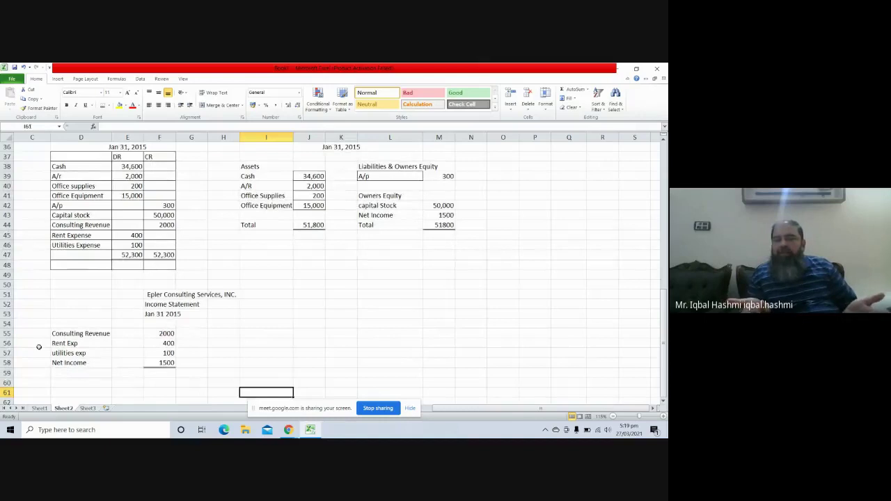
left_click(221, 373)
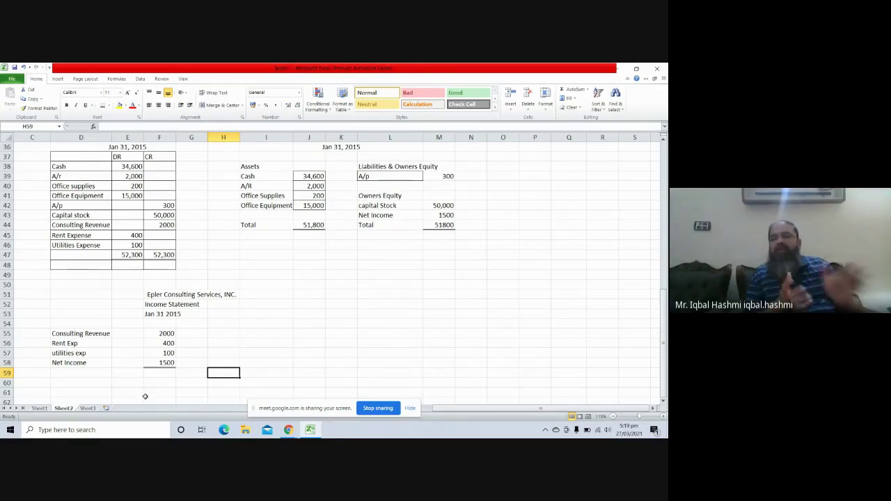
left_click(156, 362)
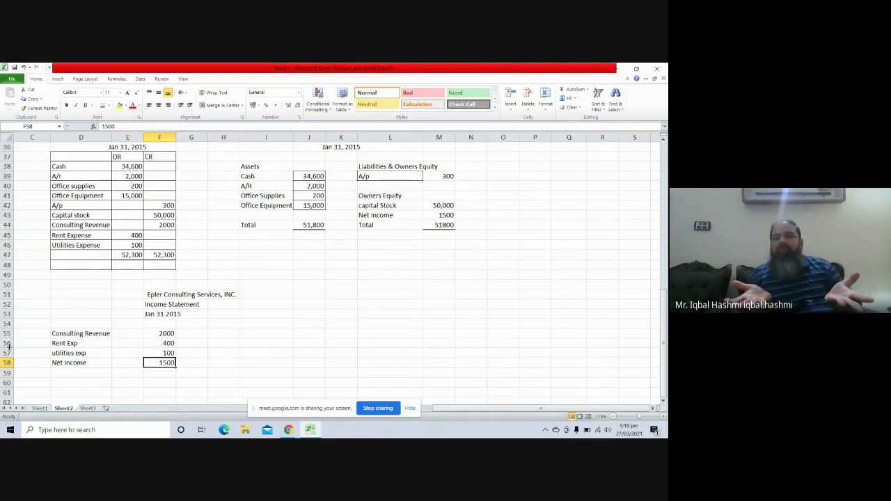
Enter the label "Less:" in C56 beside the Rent Exp line of the income statement
left_click(31, 345)
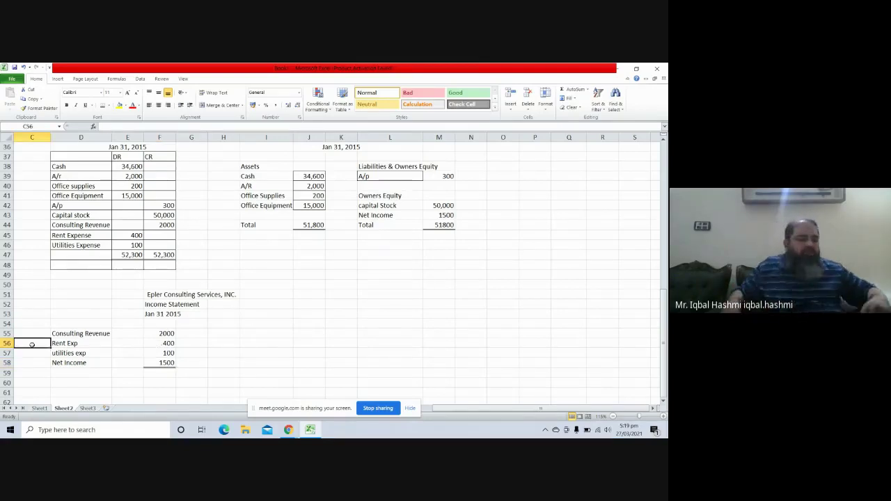
type("Less")
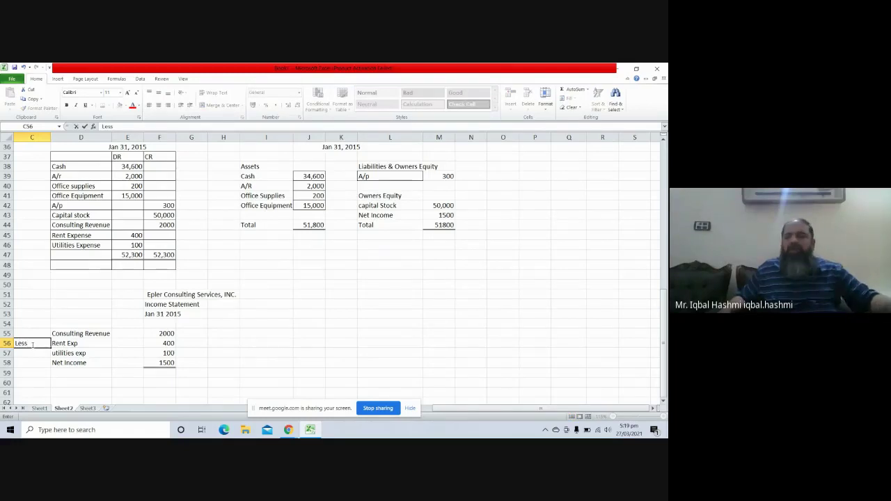
type(";")
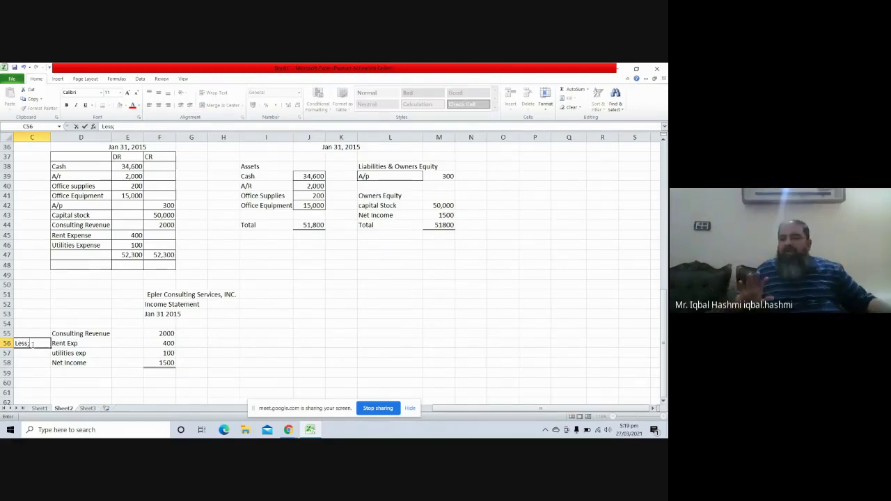
key("BackSpace")
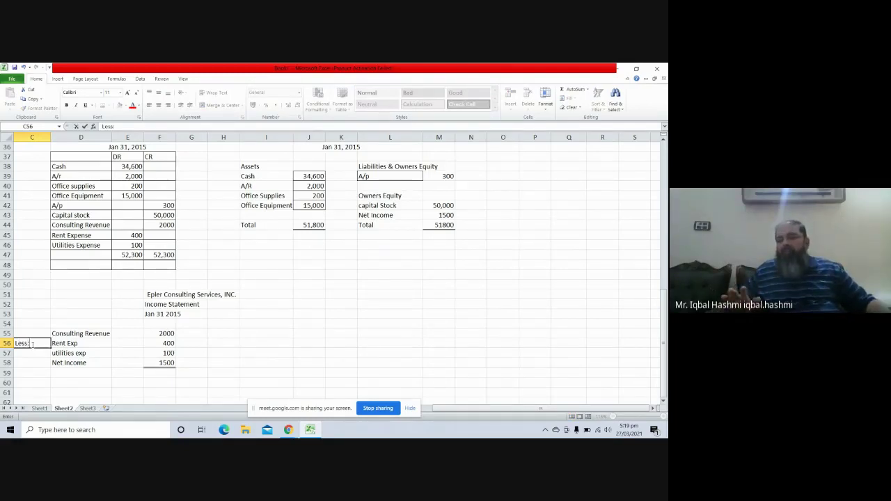
type(":")
key("Return")
key("Return")
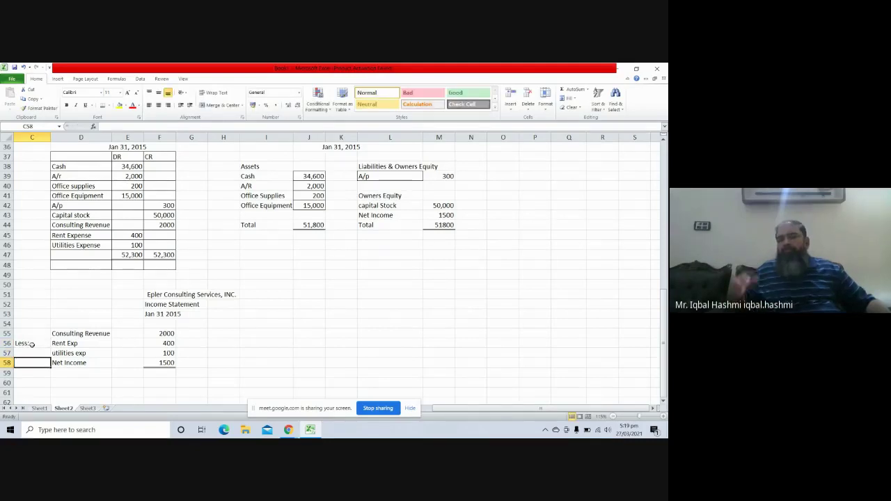
left_click(161, 346)
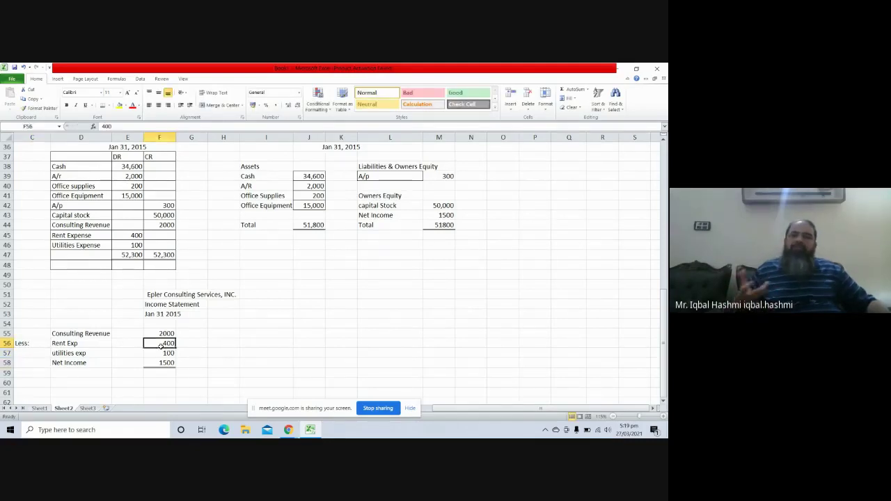
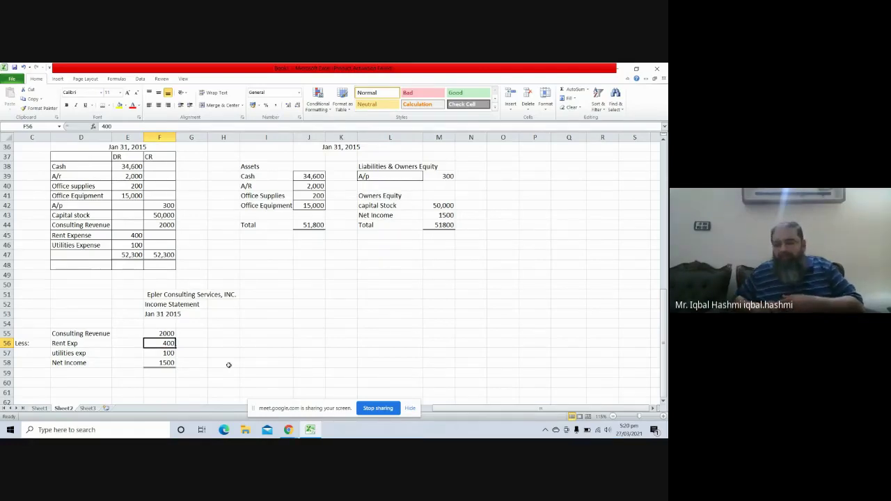
Apply a Bottom Double Border to the net income amount in F58
left_click(157, 361)
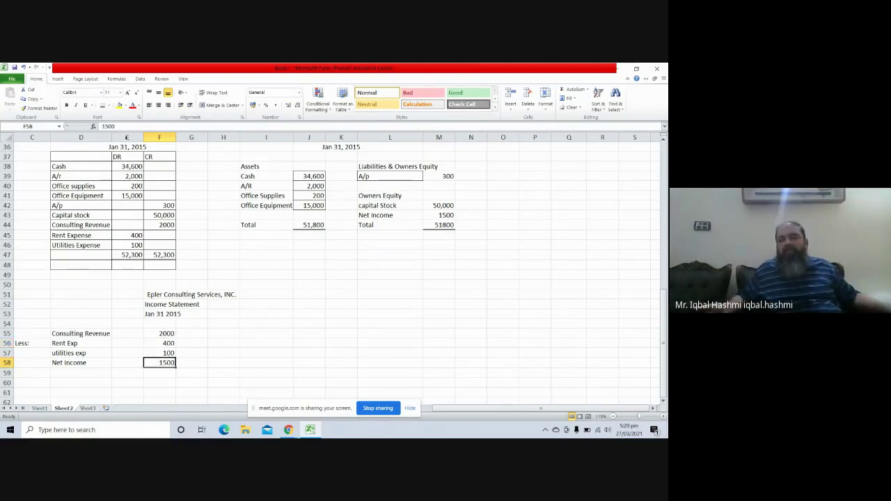
left_click(109, 105)
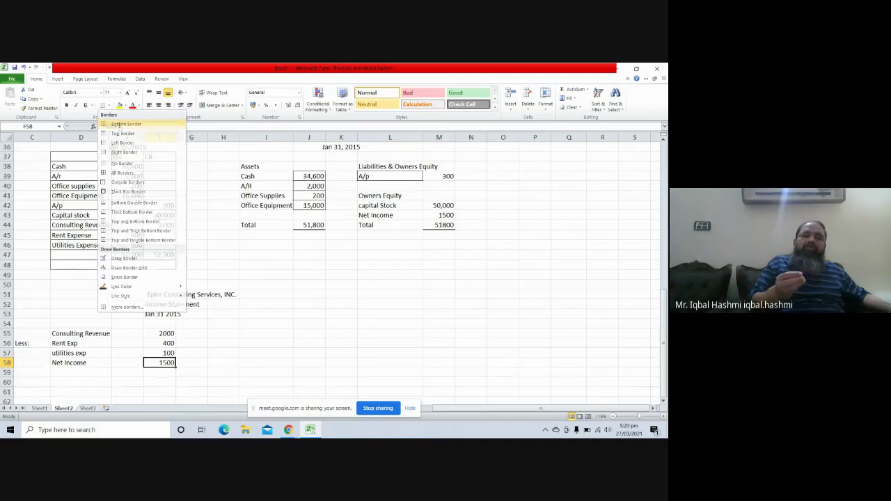
left_click(122, 132)
left_click(179, 355)
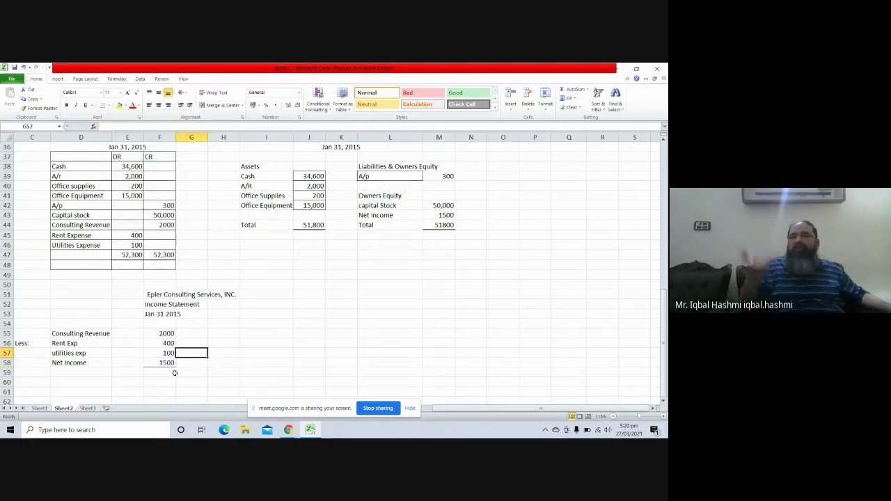
left_click(166, 365)
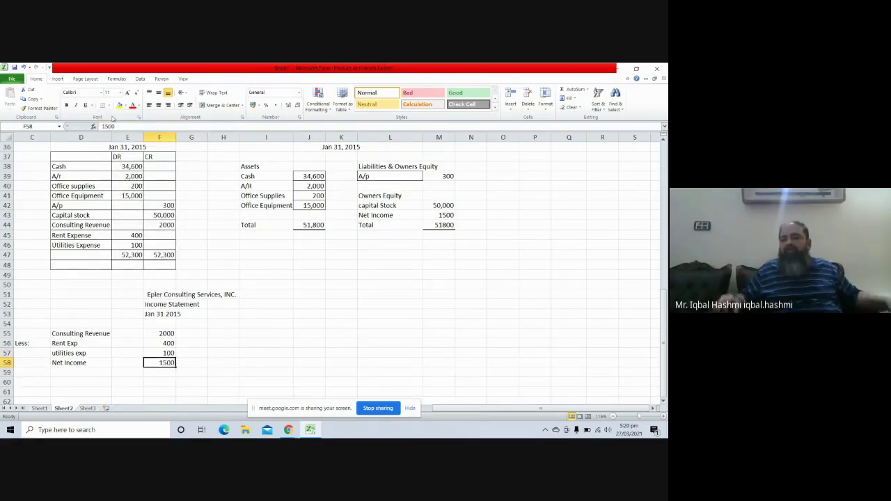
left_click(109, 105)
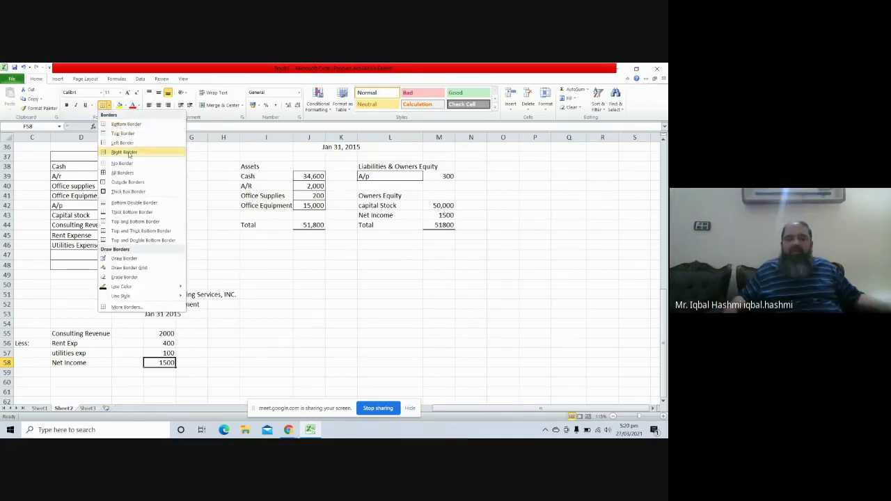
left_click(133, 203)
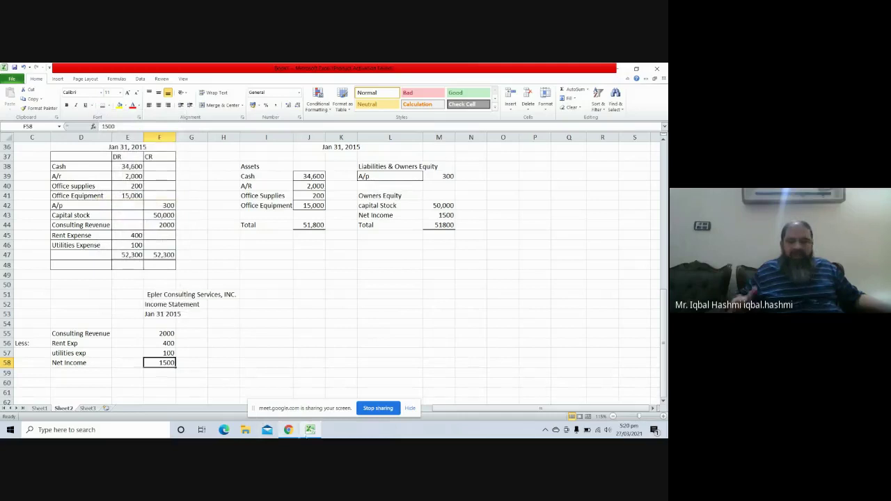
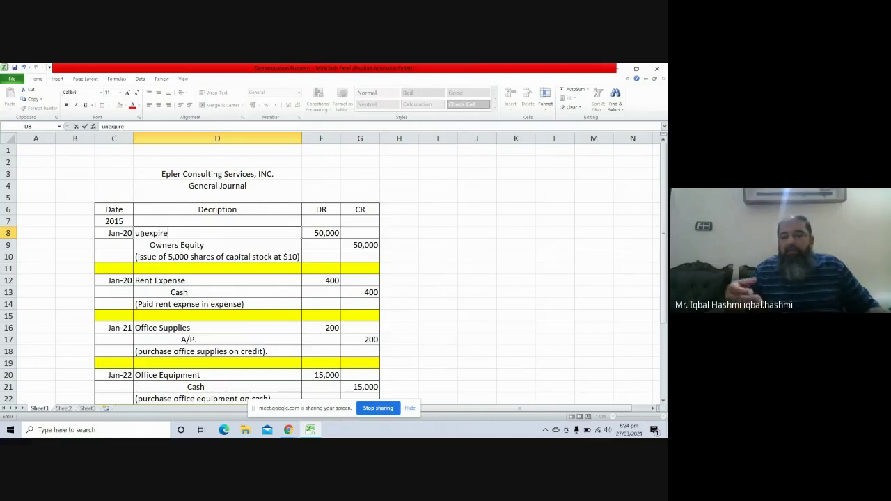
type("d")
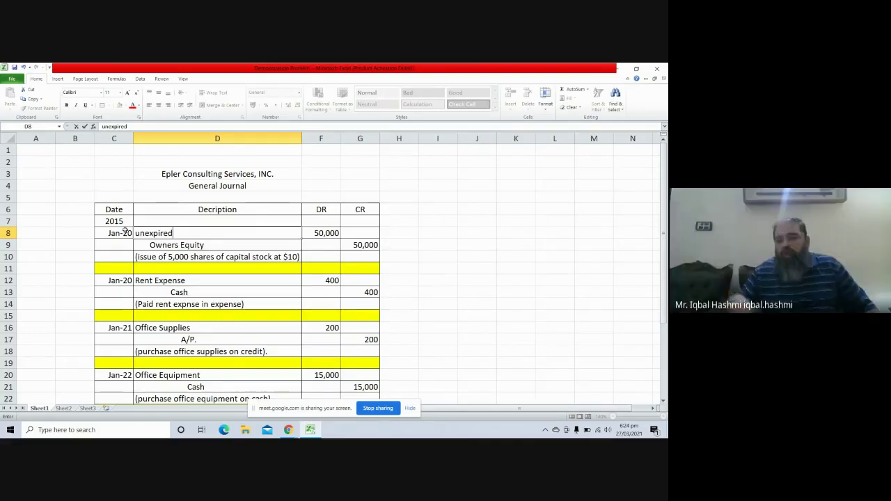
key("BackSpace")
key("BackSpace")
key("BackSpace")
key("BackSpace")
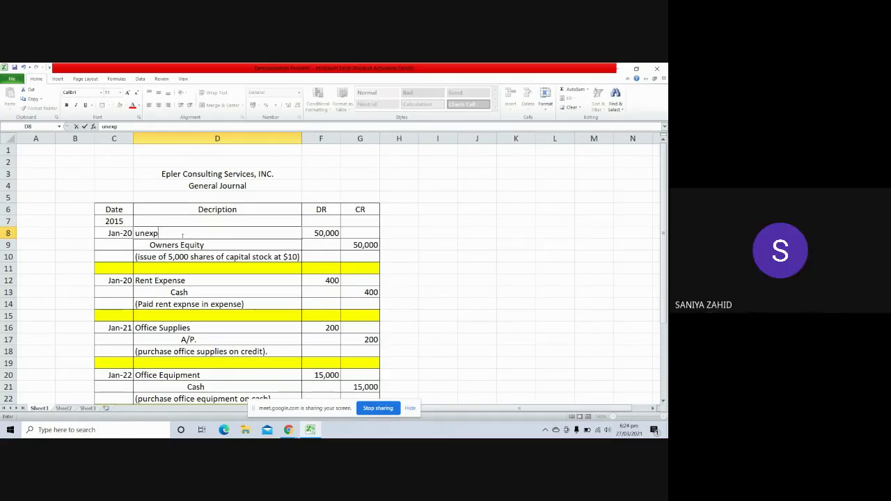
key("BackSpace")
key("BackSpace")
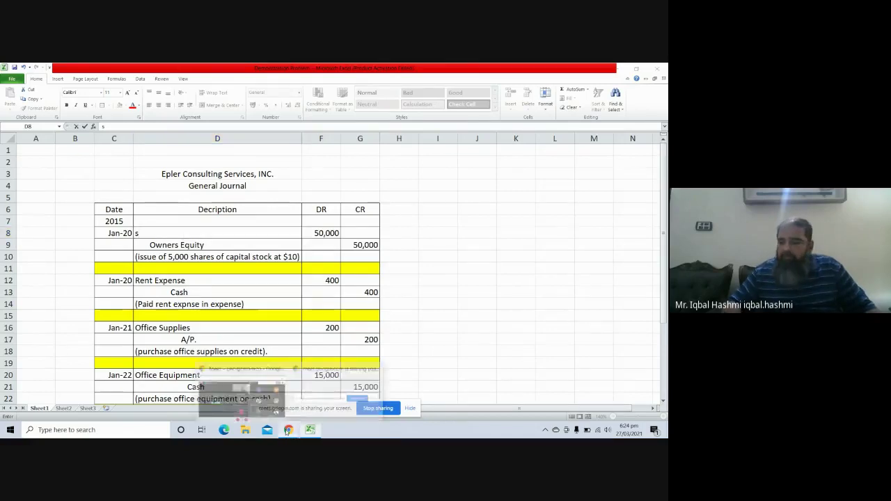
Switch to the Google Meet call in Chrome and mute the microphone
mouse_move(287, 429)
left_click(266, 397)
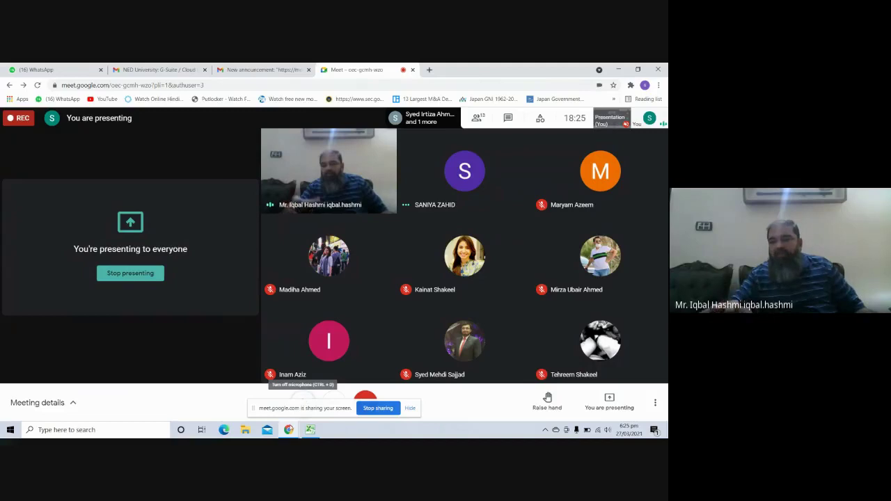
left_click(304, 398)
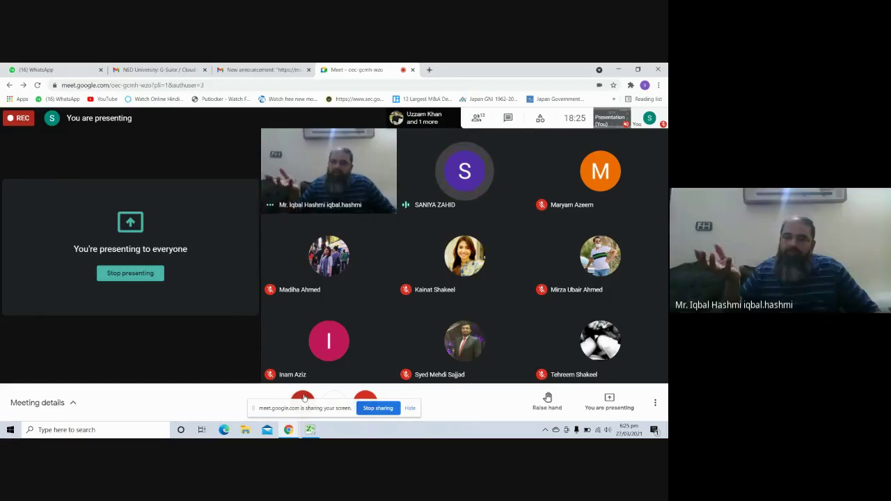
Switch back to the Excel workbook and enter "shop" as the first journal entry's description in D8
left_click(310, 429)
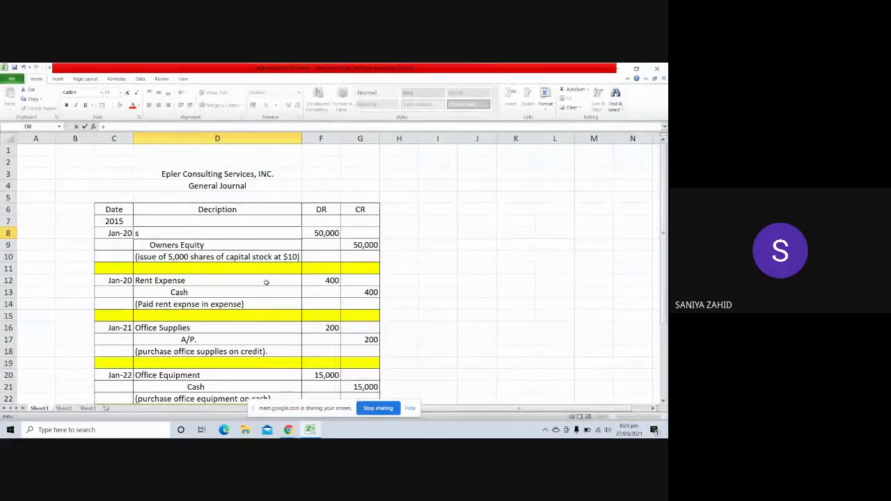
type("shop")
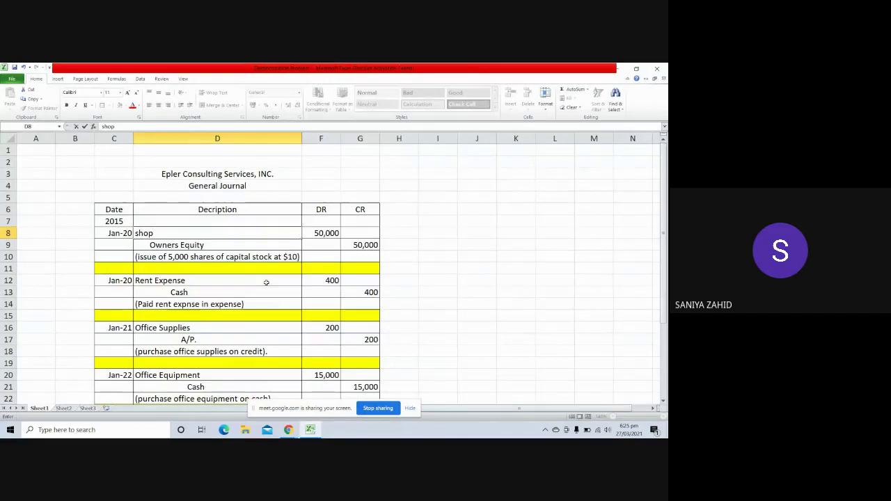
key("Return")
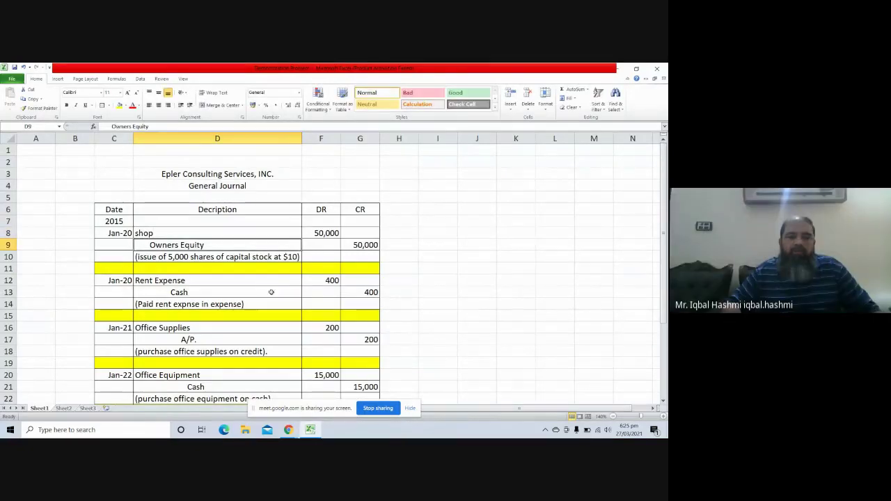
Change the first journal entry's accounts to "shop supplies" in D8 and an indented "cash" in D9
left_click(201, 230)
double_click(201, 229)
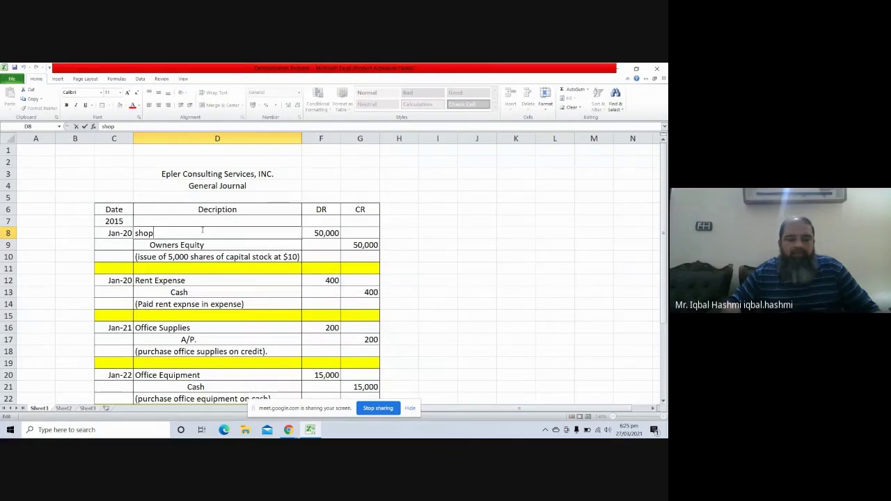
type("supplie")
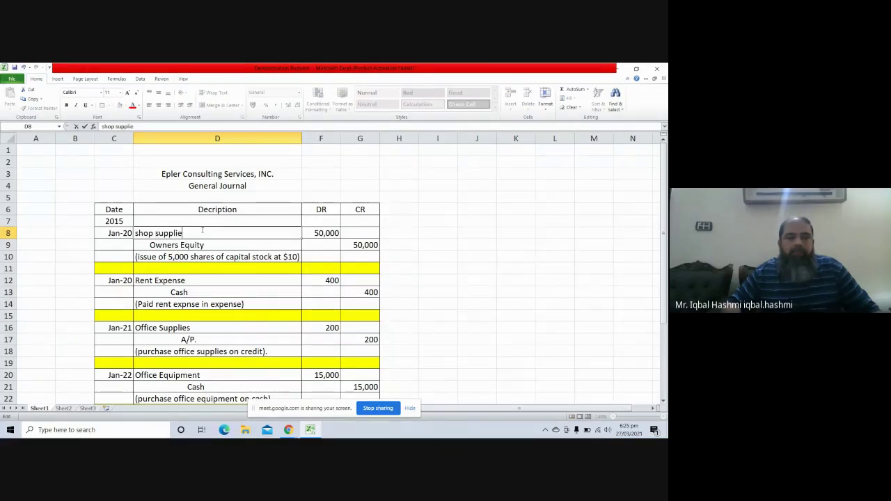
type("s")
key("Return")
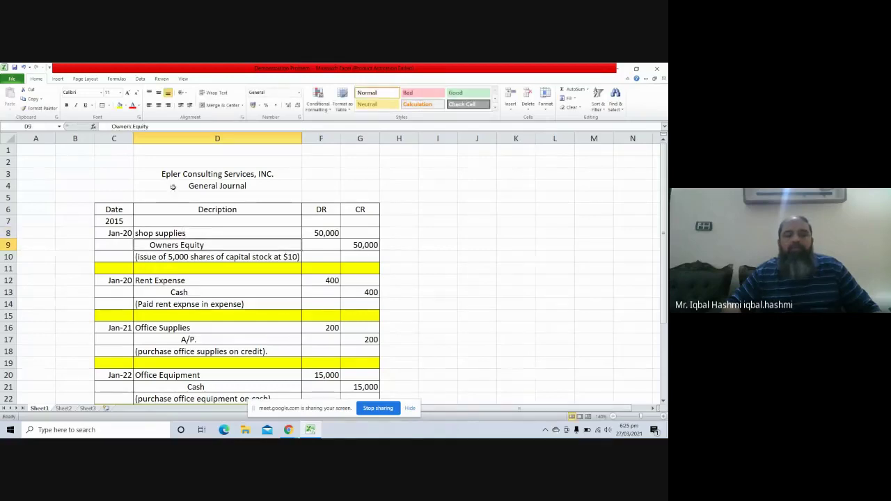
left_click_drag(111, 126, 152, 127)
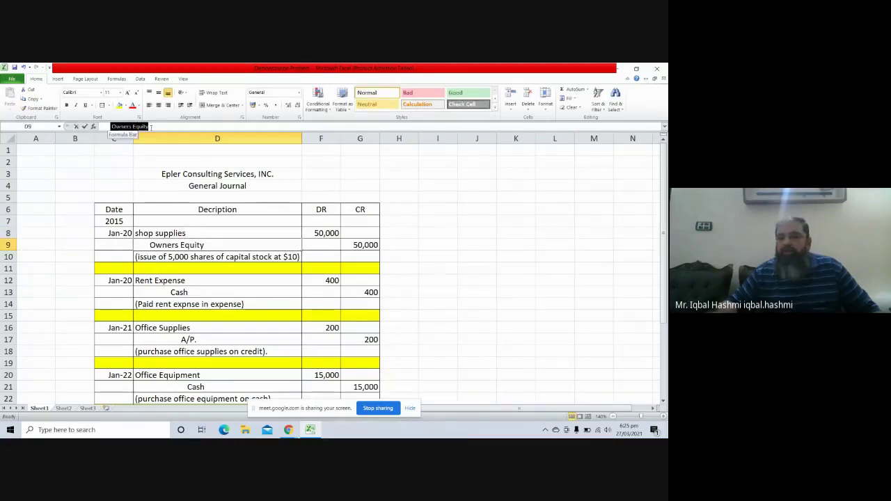
type("cash")
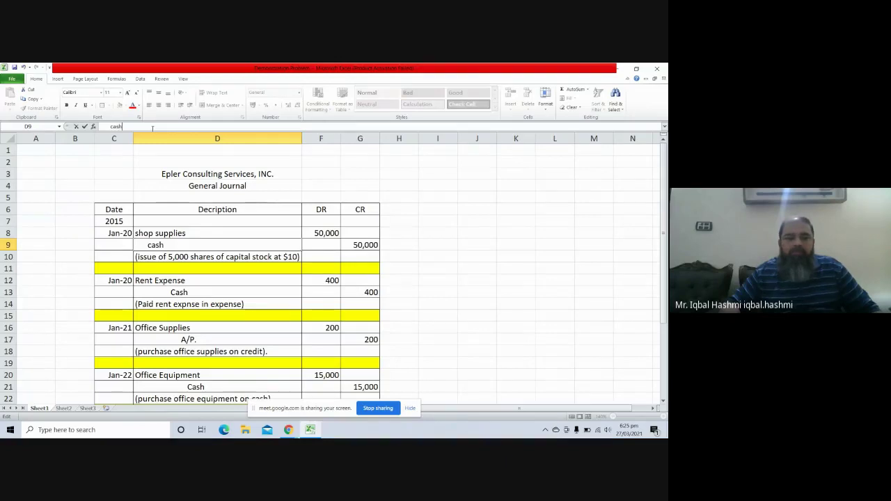
key("Return")
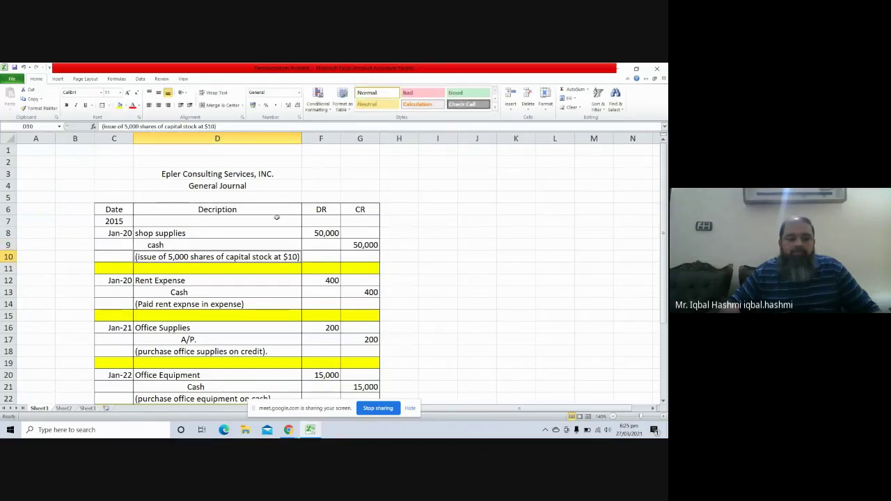
Set the first entry's debit in F8 and credit in G9 to 1,800
left_click(317, 233)
type("18")
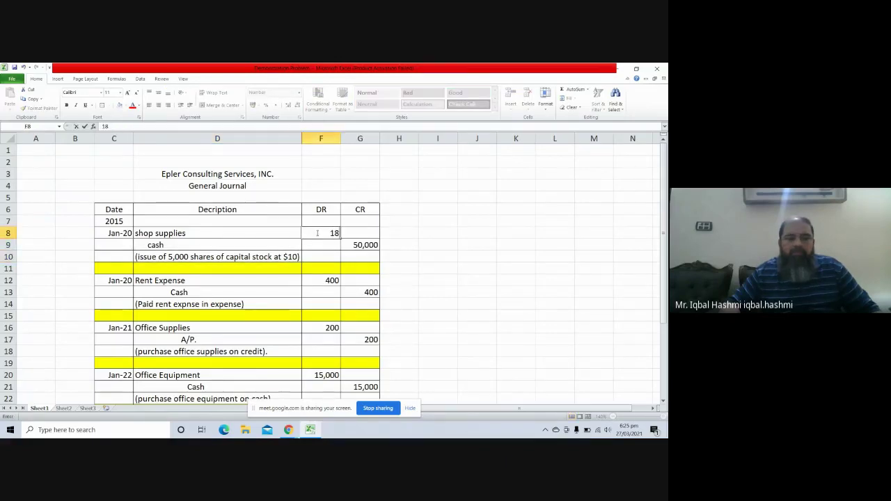
key("Return")
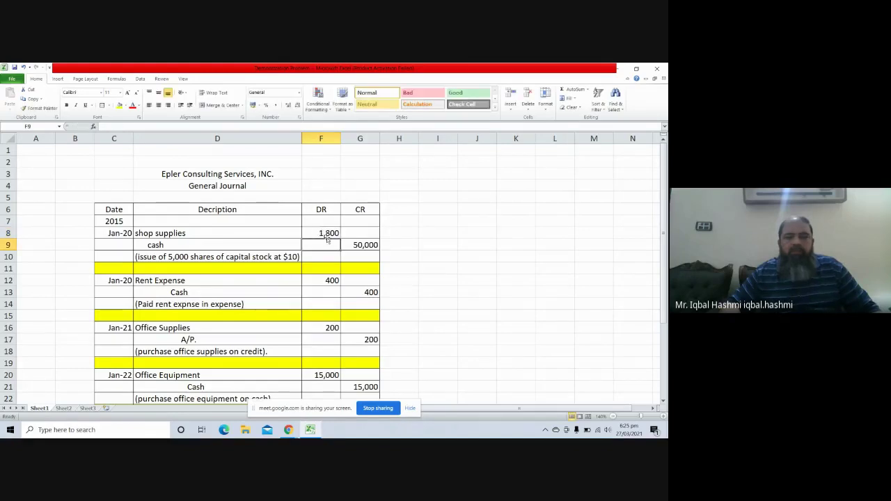
left_click(356, 244)
type("1,")
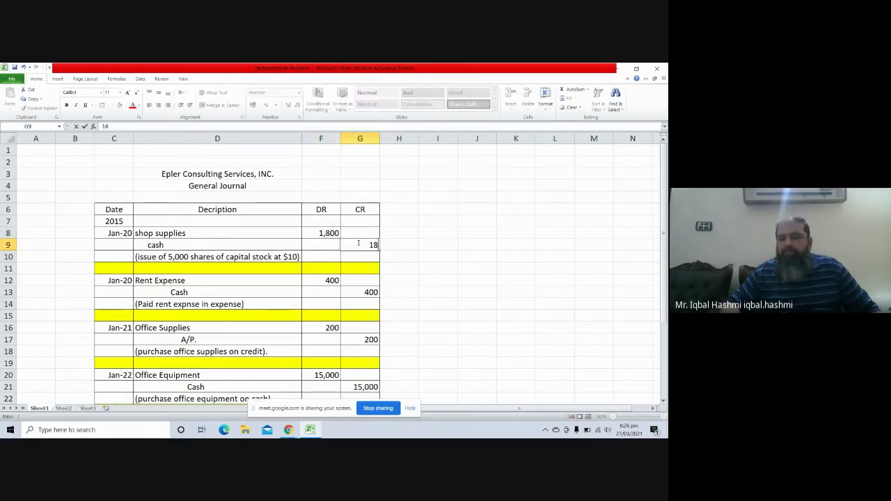
type("800")
key("Return")
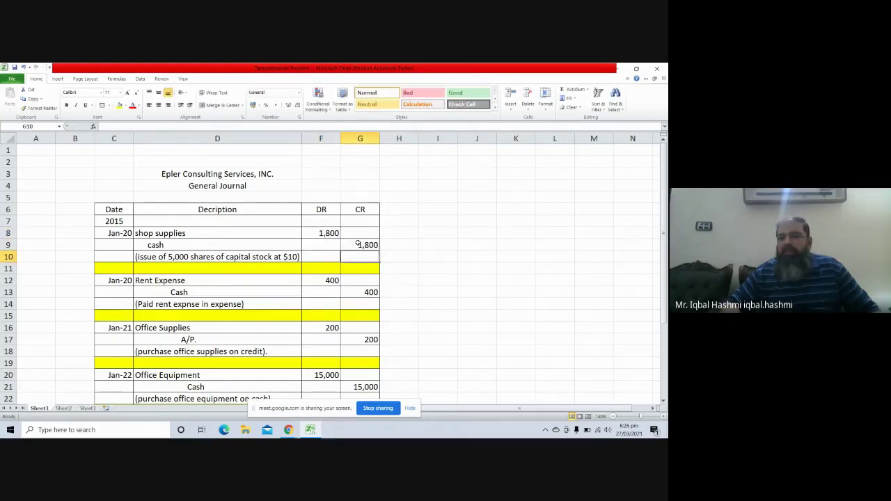
Clear the capital stock explanation in D10 and the entry dates in C8:C20
left_click(238, 257)
key("Delete")
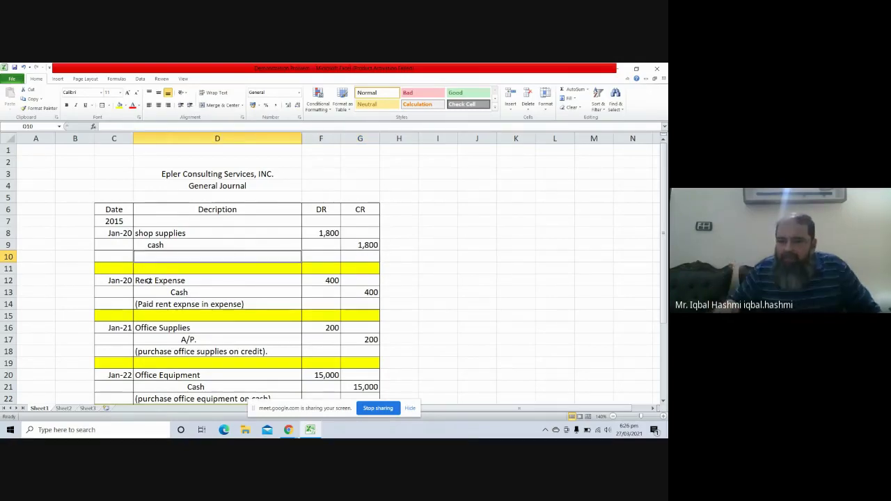
left_click(113, 233)
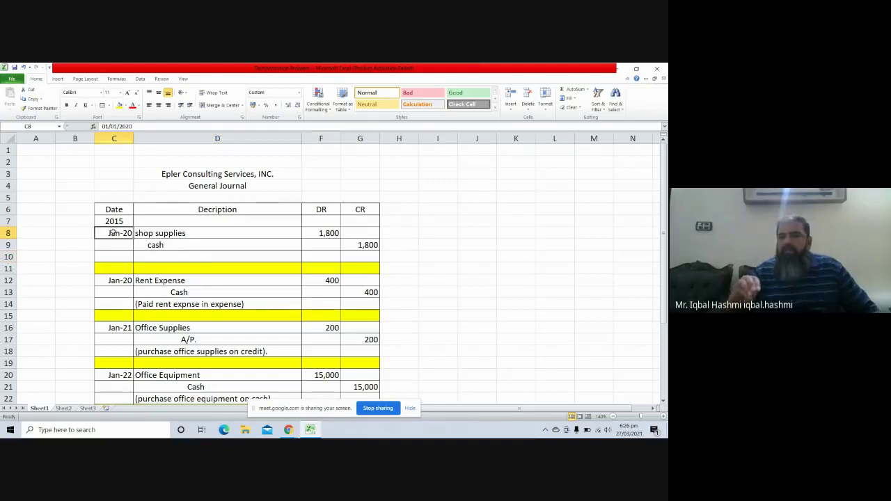
key("shift+Down")
key("shift+Down")
key("shift+Down")
key("shift+Down")
key("shift+Down")
key("shift+Down")
key("shift+Down")
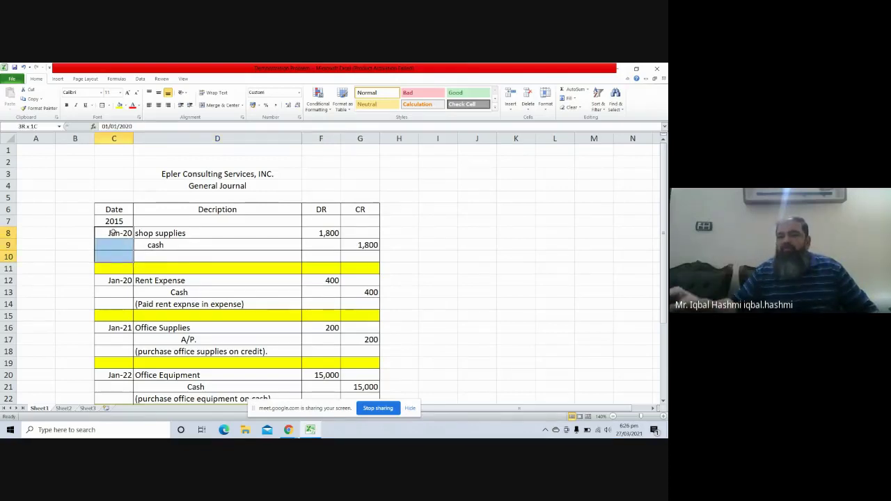
key("shift+Down")
key("shift+Down")
key("shift+Down")
key("shift+Down")
key("shift+Down")
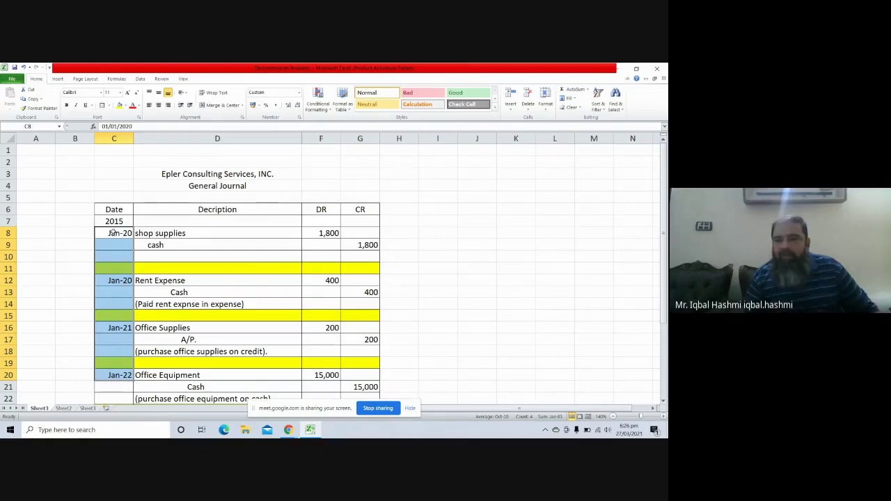
key("Delete")
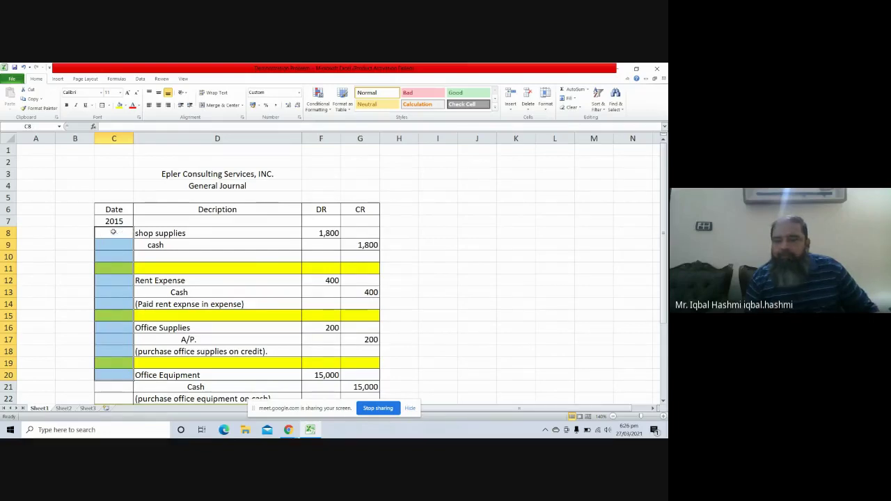
Clear the descriptions and amounts of the old journal entries in columns D to G from row 12 down to row 22
left_click(154, 282)
key("shift+Right")
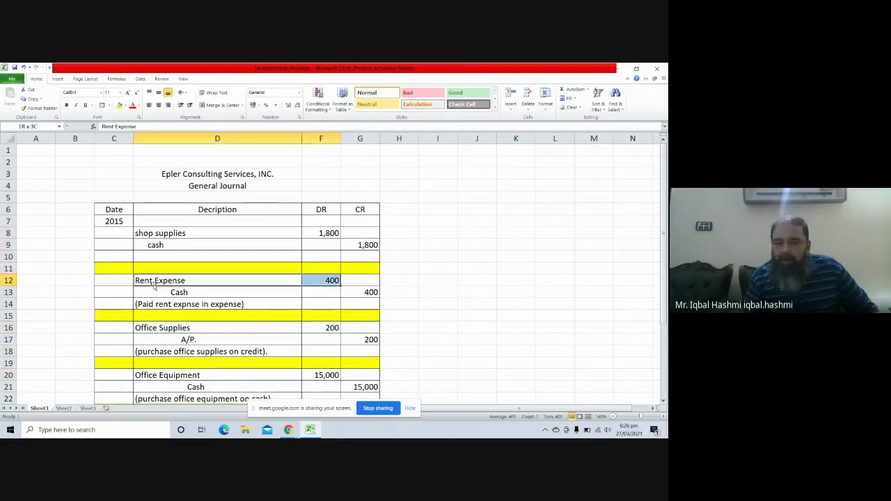
key("shift+Right")
key("shift+Down")
key("shift+Down")
key("shift+Down")
key("shift+Down")
key("shift+Down")
key("shift+Down")
key("shift+Down")
key("shift+Down")
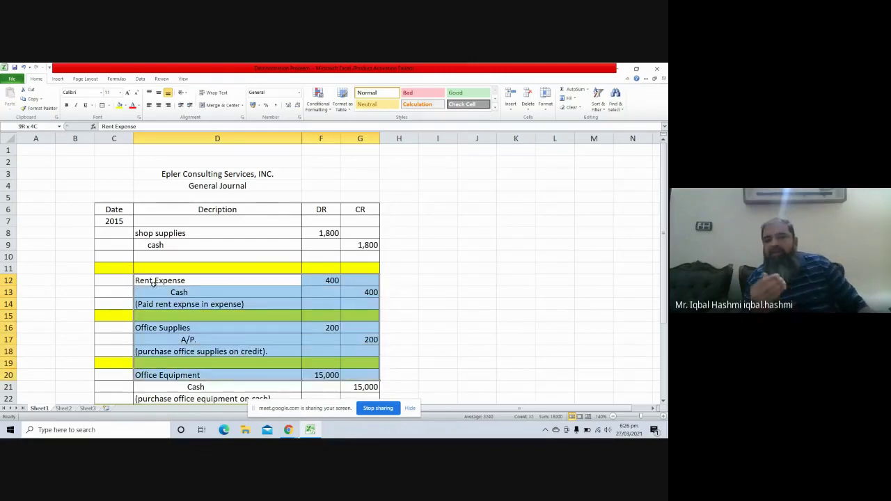
key("shift+Down")
key("shift+Down")
key("Delete")
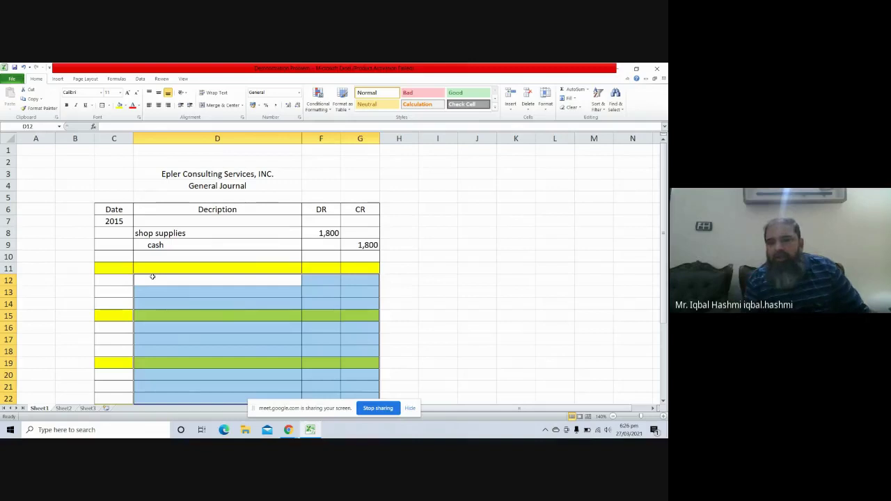
left_click(151, 276)
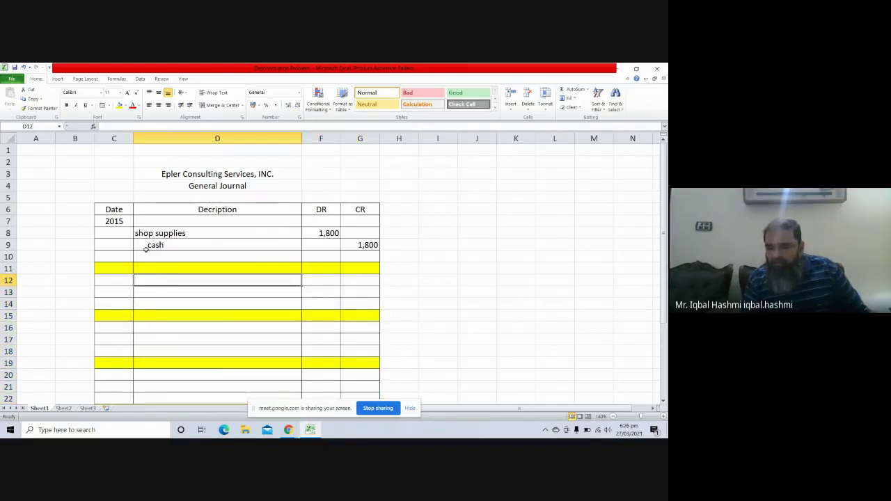
Indent the credit account "cash" in D9 further with leading spaces
left_click(149, 245)
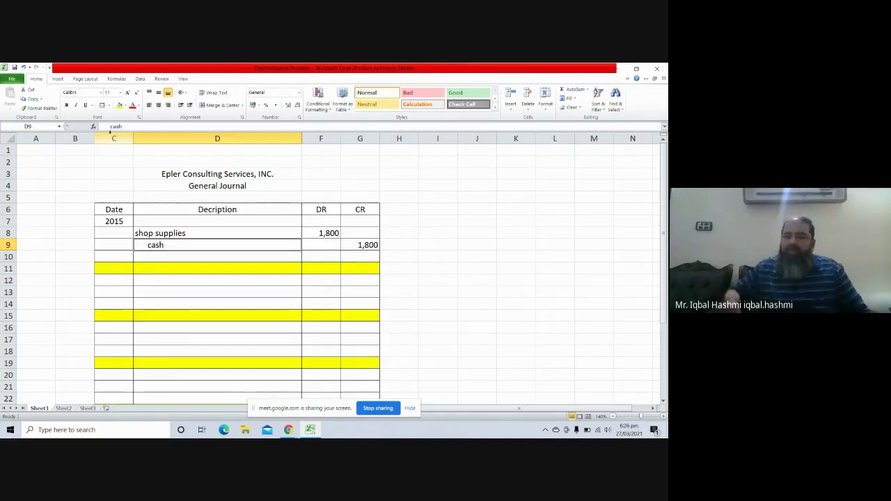
left_click(111, 126)
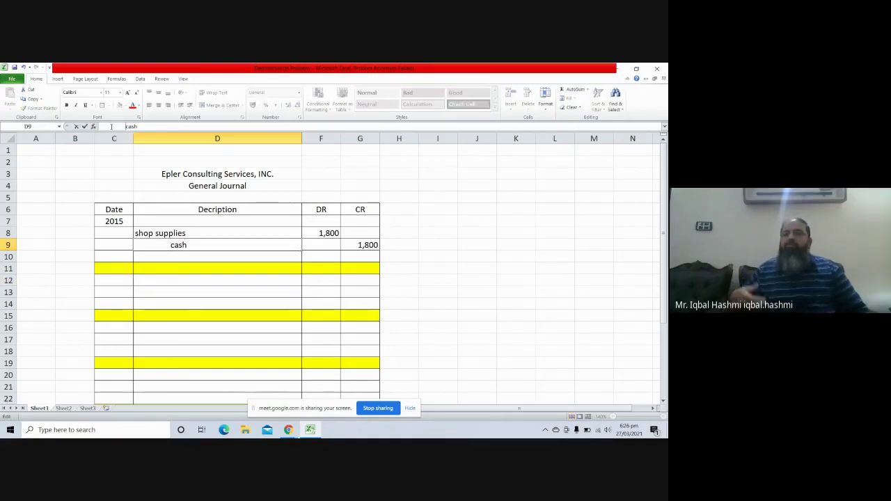
key("Return")
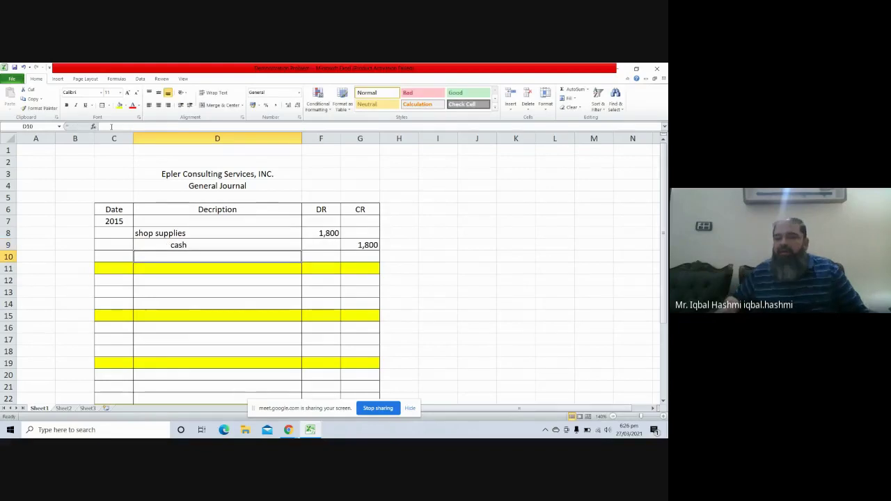
left_click(161, 281)
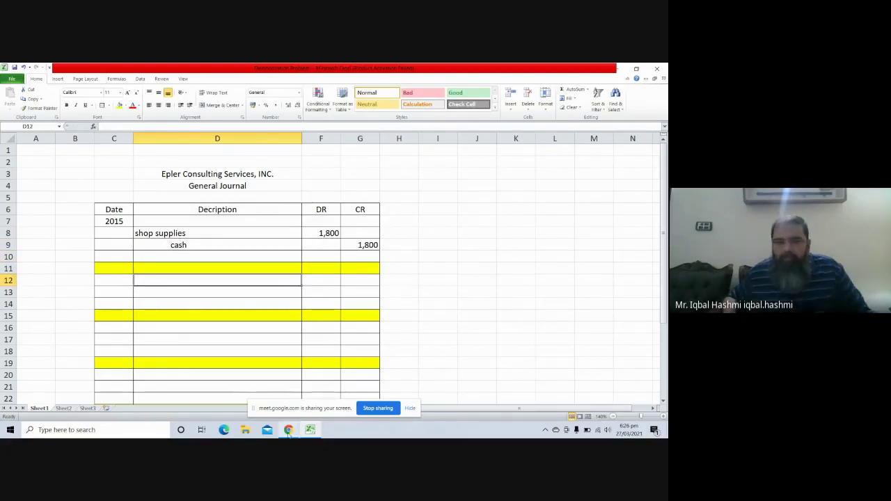
mouse_move(288, 432)
mouse_move(263, 403)
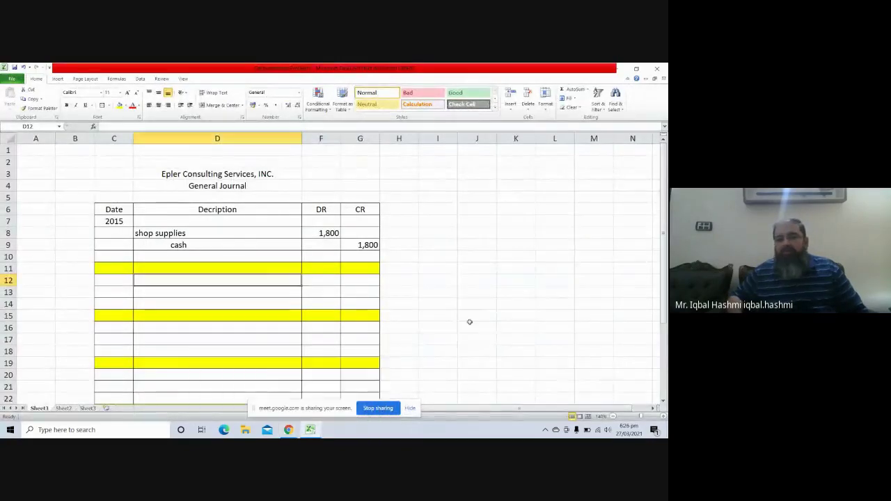
Enter "shop supplies" in D13 as an indented credit account with an amount of 600 in G13
left_click(167, 291)
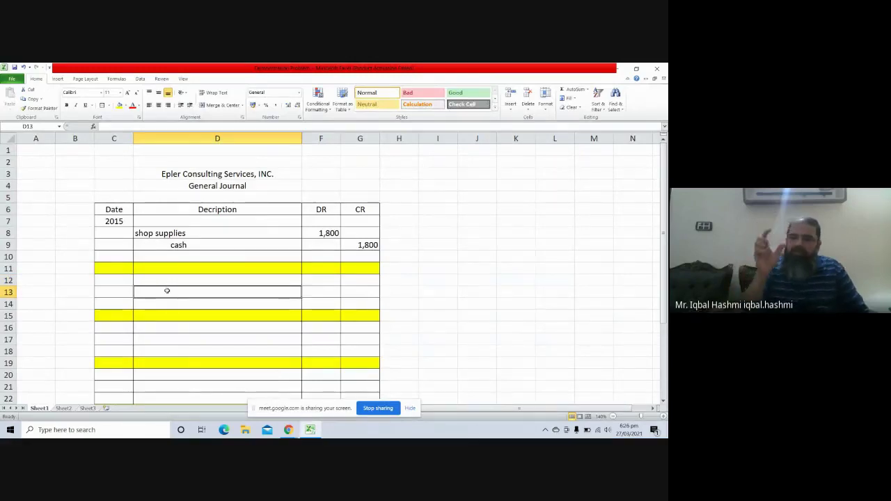
type("sho")
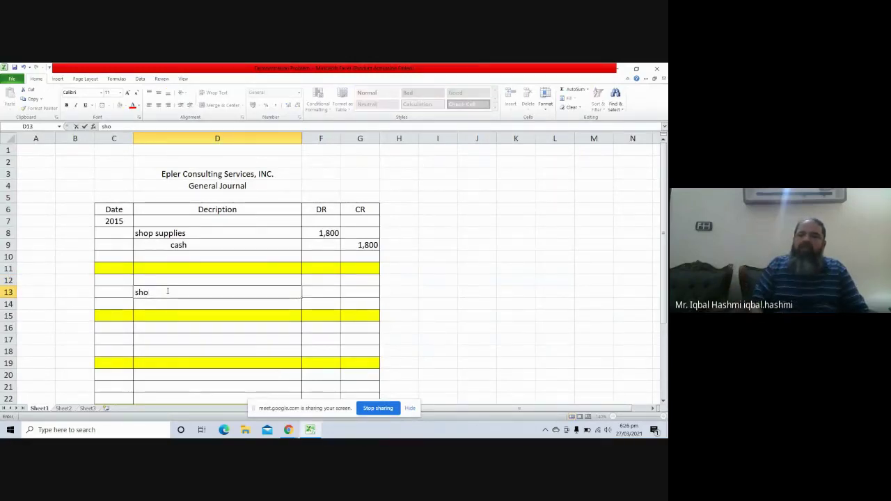
type("p")
type(" s")
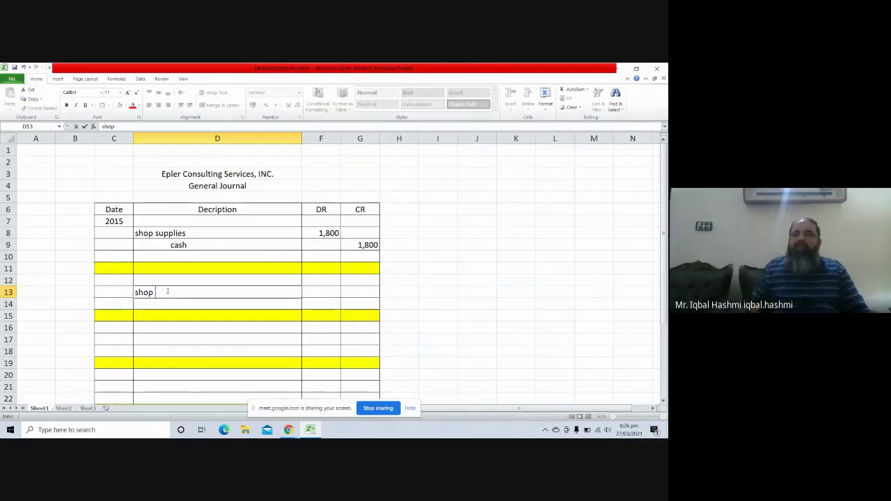
type("upplies")
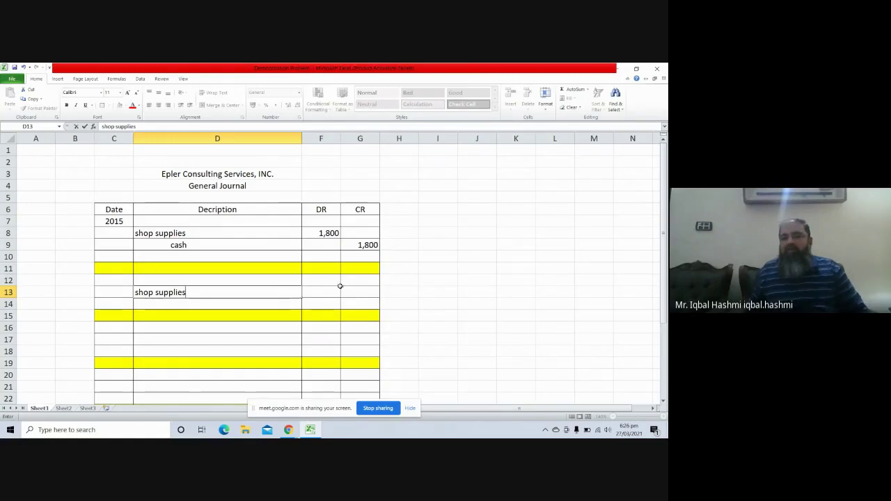
left_click(354, 290)
type("6")
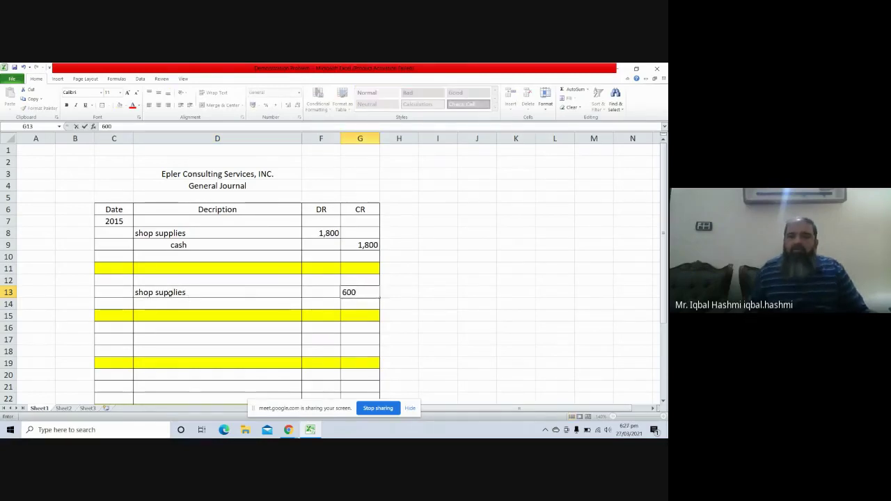
type("00")
left_click(170, 294)
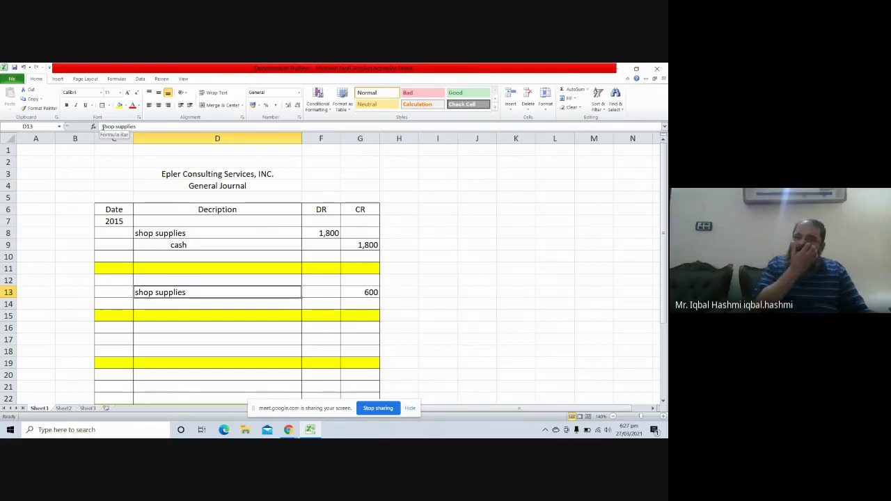
left_click(102, 126)
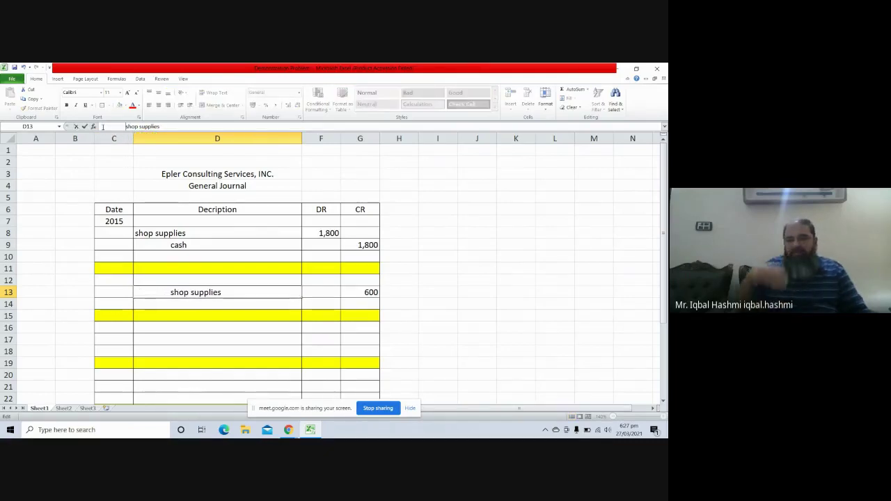
Enter "supplies Expense" in D12 as the debit account with an amount of 600 in F12
left_click(165, 279)
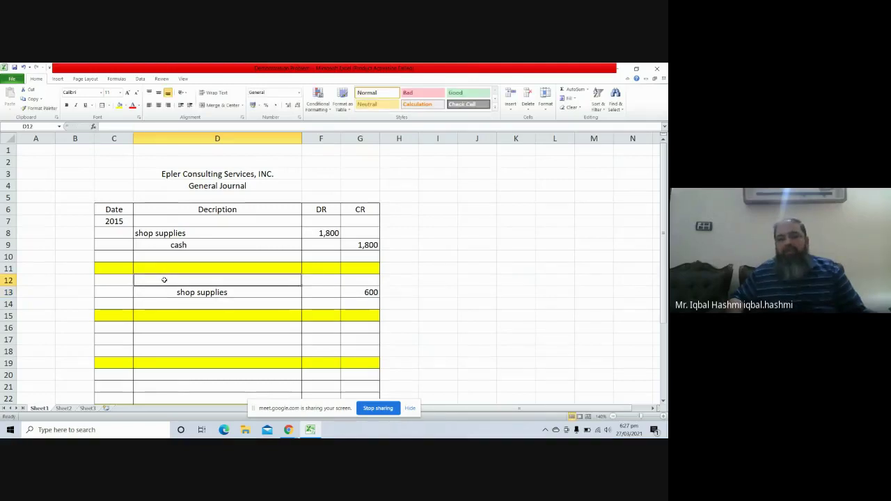
type("su")
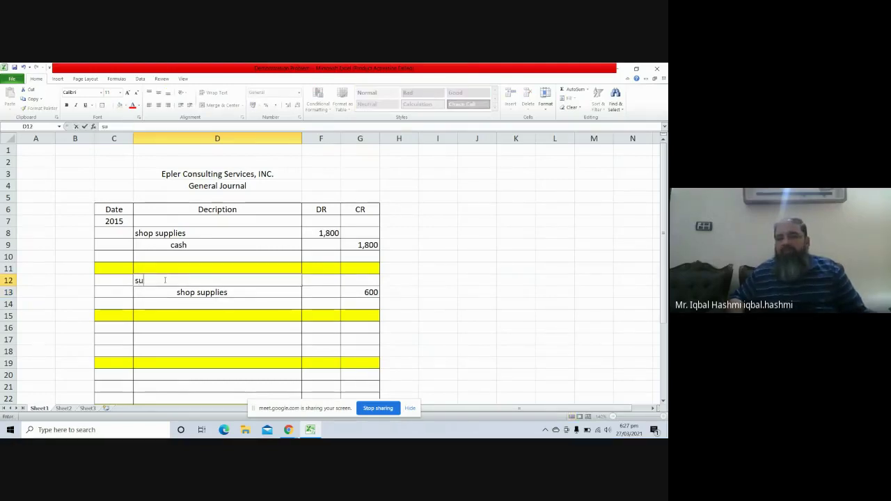
type("pplies")
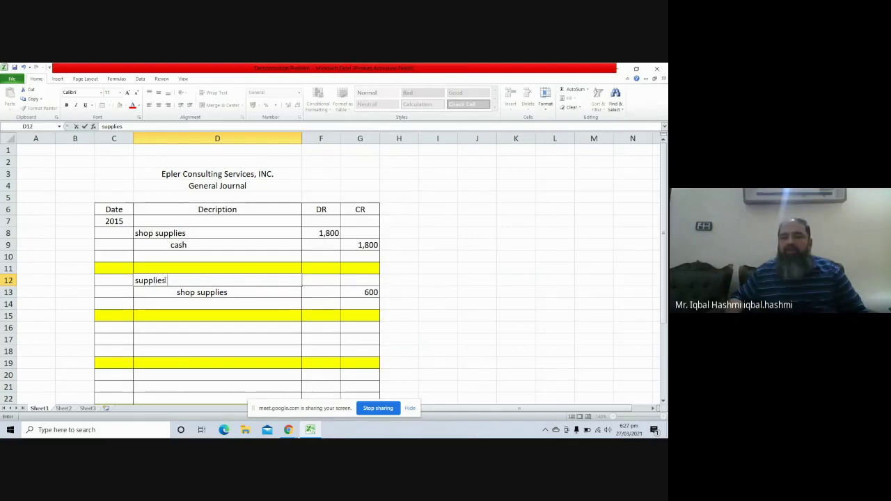
type(" Expense")
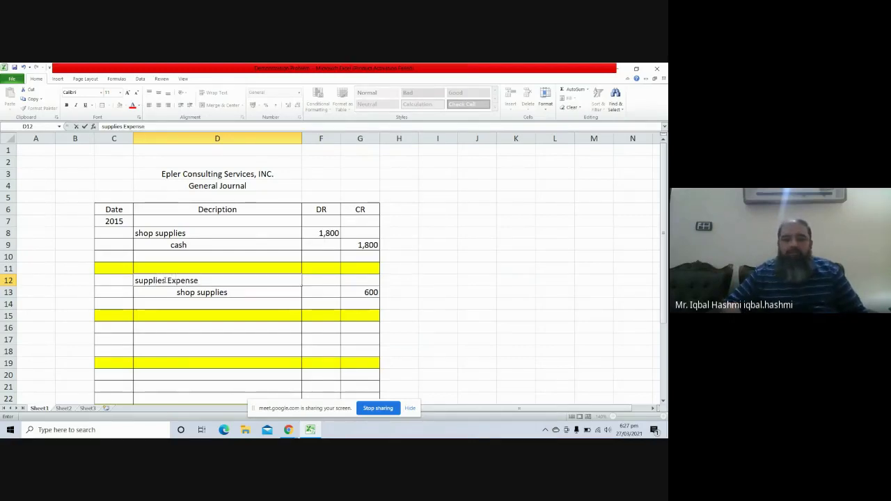
key("Return")
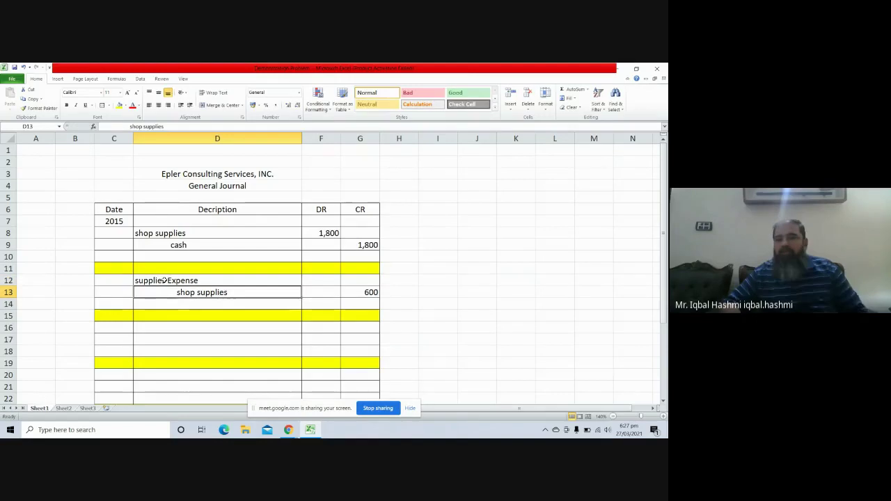
left_click(323, 280)
type("600")
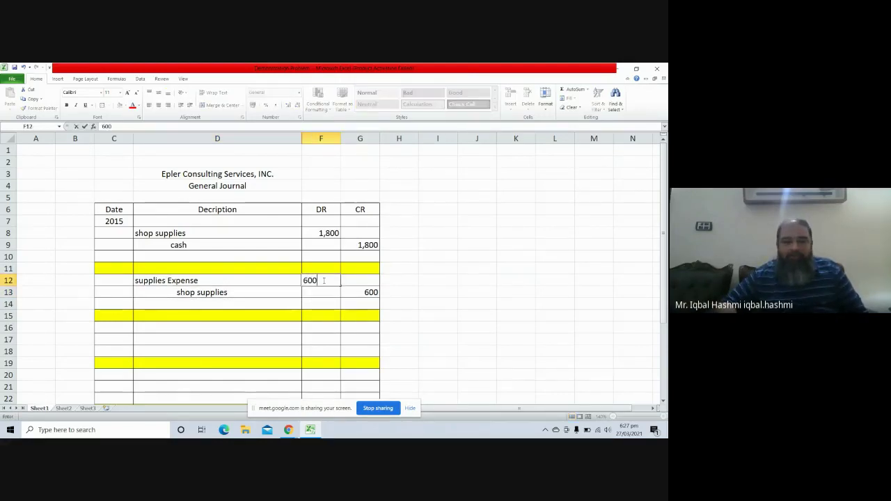
key("Return")
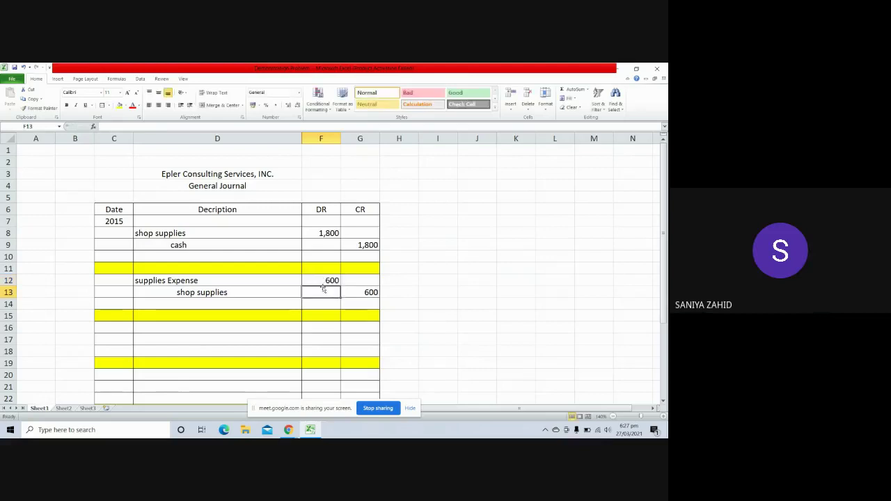
Switch to the Google Meet call, raise and lower the hand, and mute the microphone
left_click(289, 430)
left_click(241, 395)
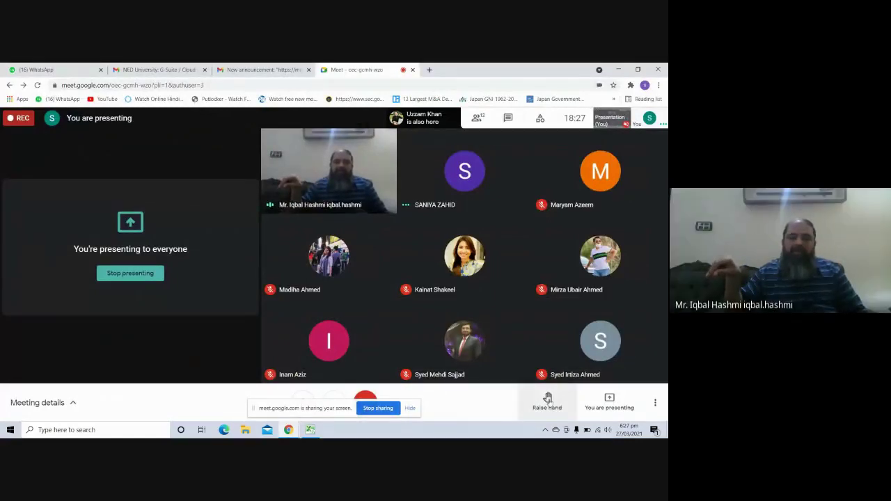
left_click(548, 400)
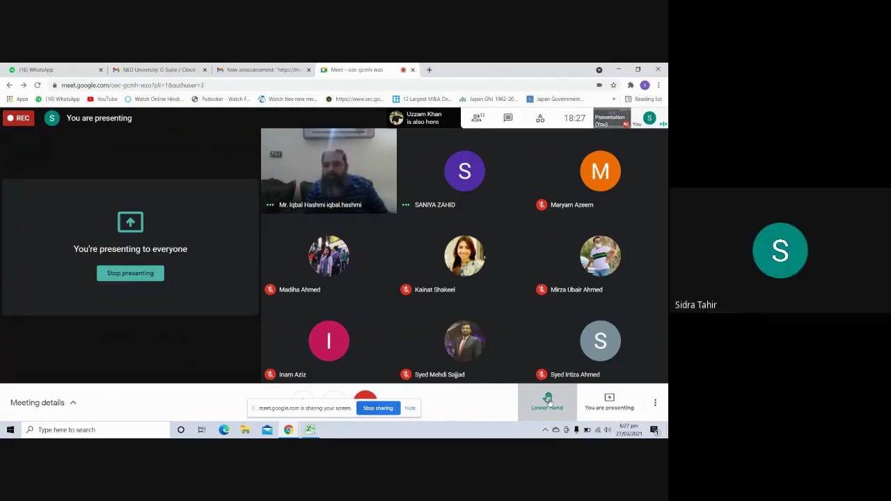
left_click(547, 400)
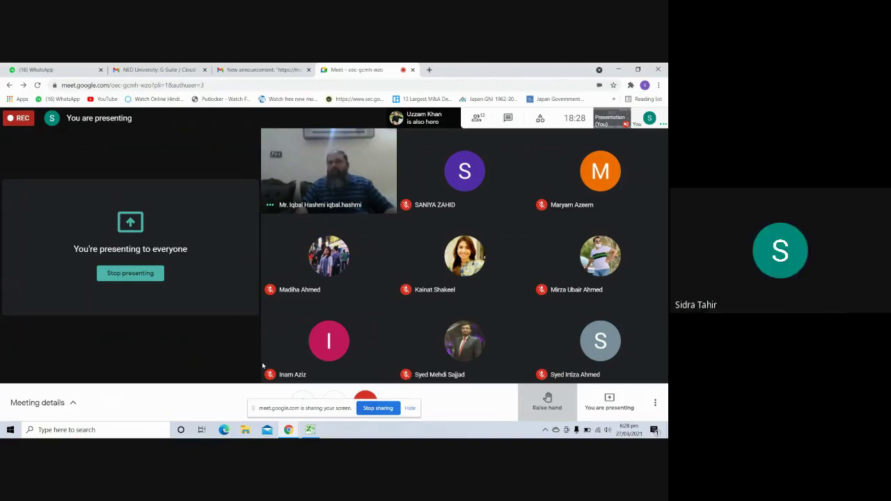
left_click(301, 399)
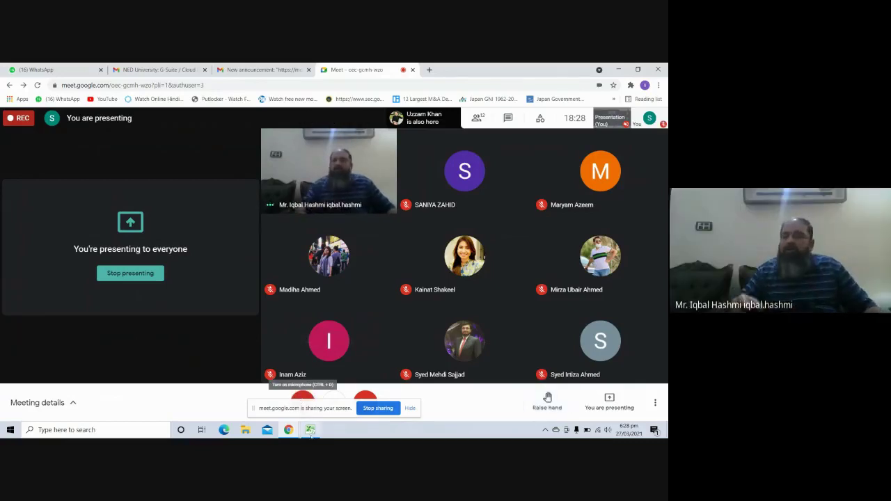
Switch back to the Excel journal and enter "adjusting entry" in D14 as the explanation of the supplies expense entry
left_click(310, 430)
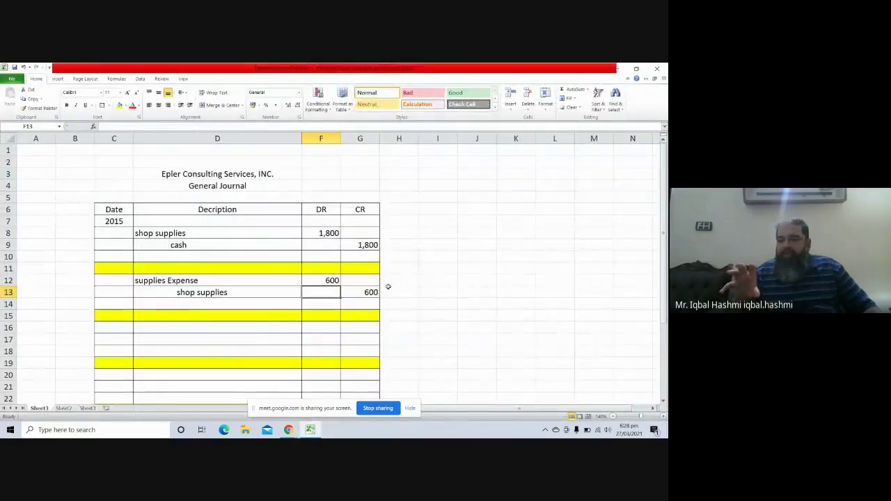
left_click(163, 303)
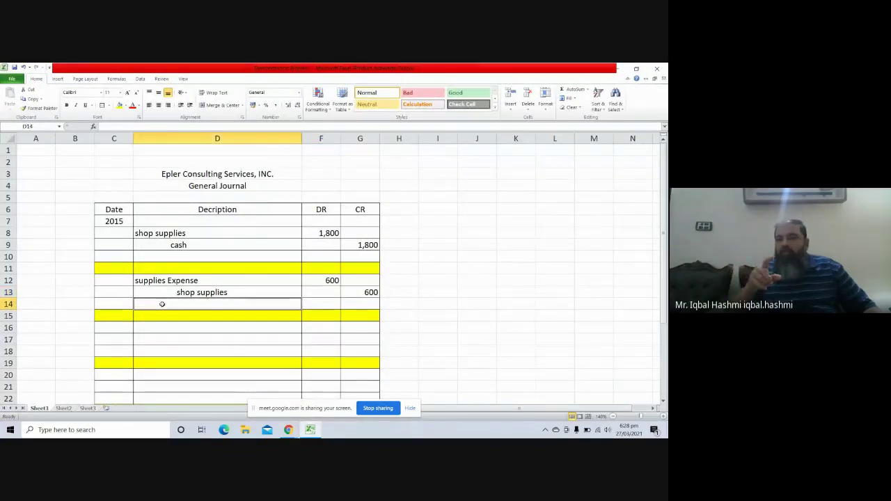
type("adjus")
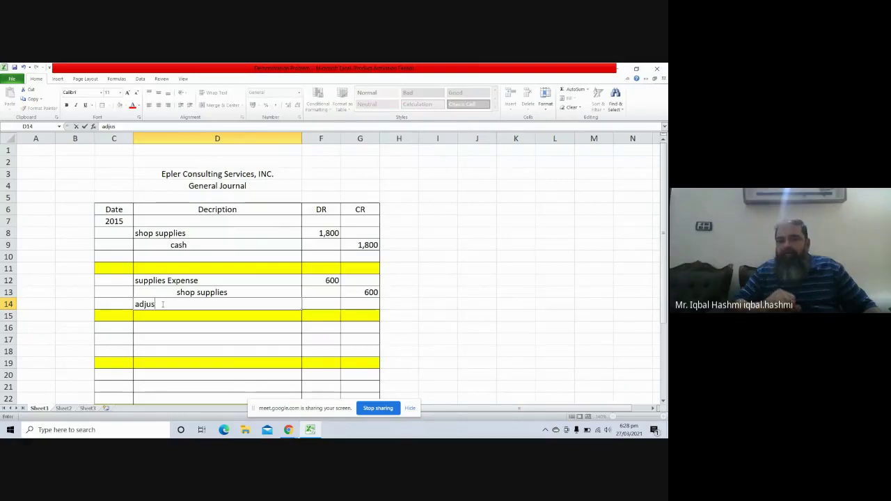
type("ting")
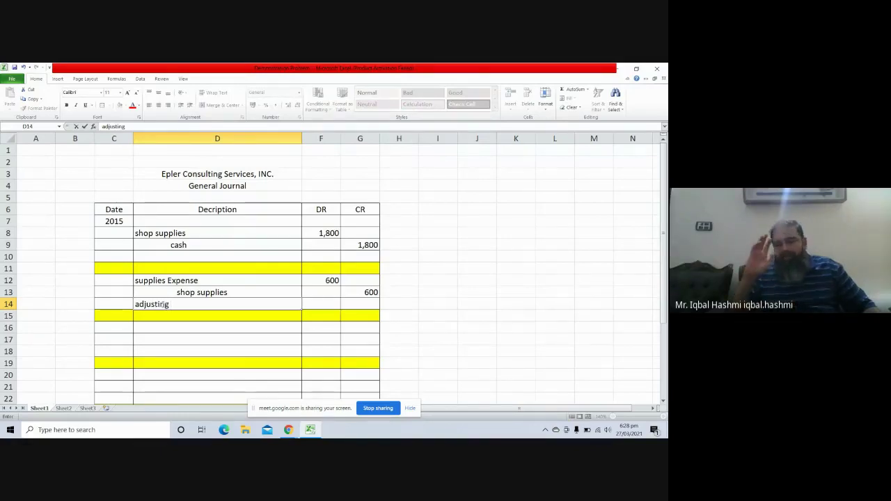
type(" entry")
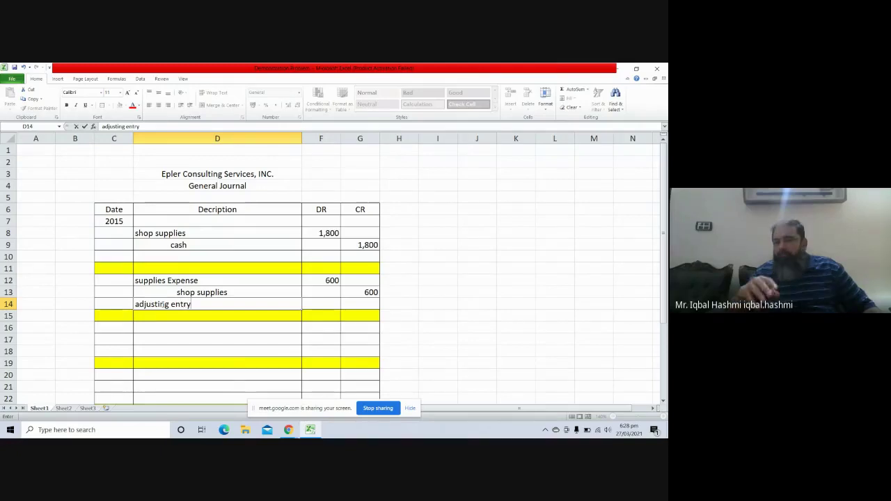
key("Return")
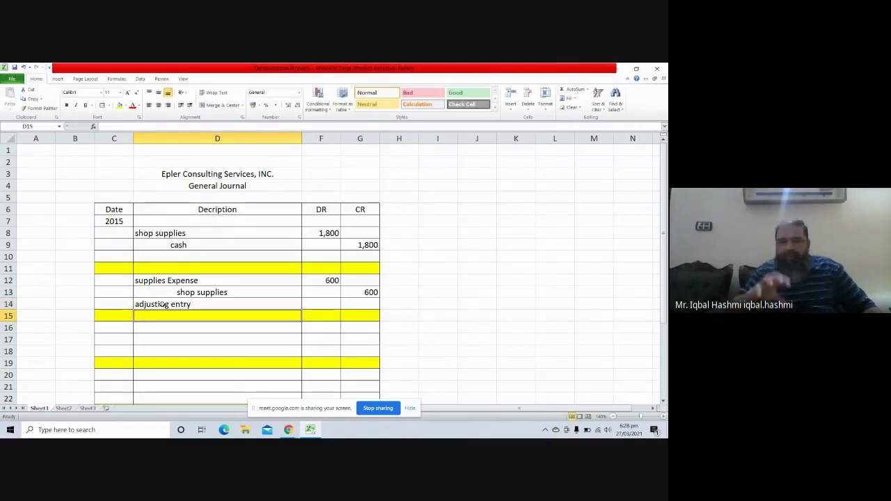
Enter "purchase office supplies" in D10 as the explanation of the first journal entry
left_click(149, 257)
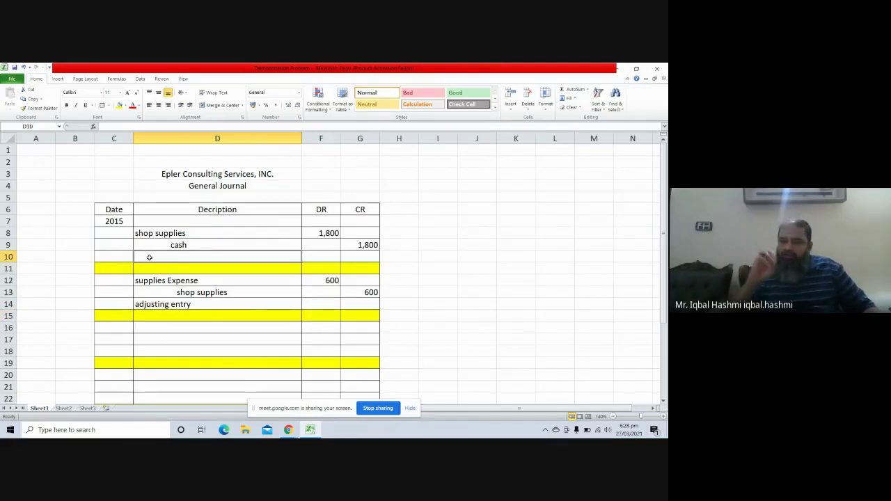
type("g")
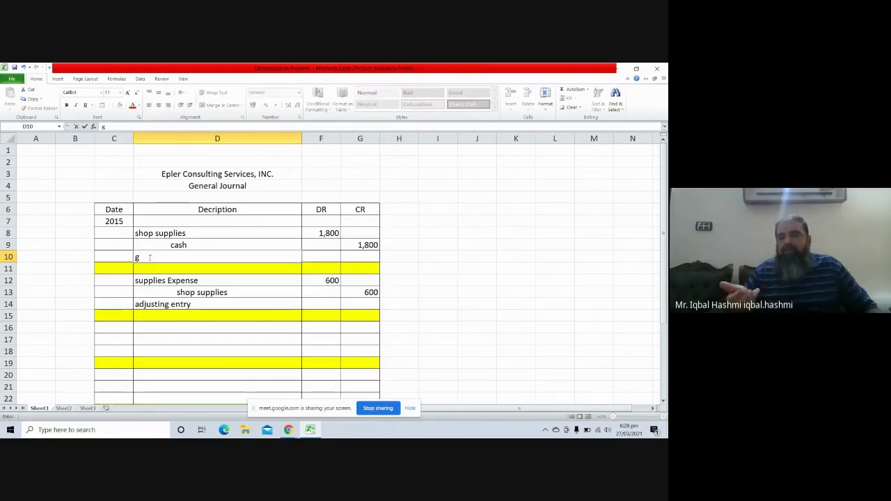
key("BackSpace")
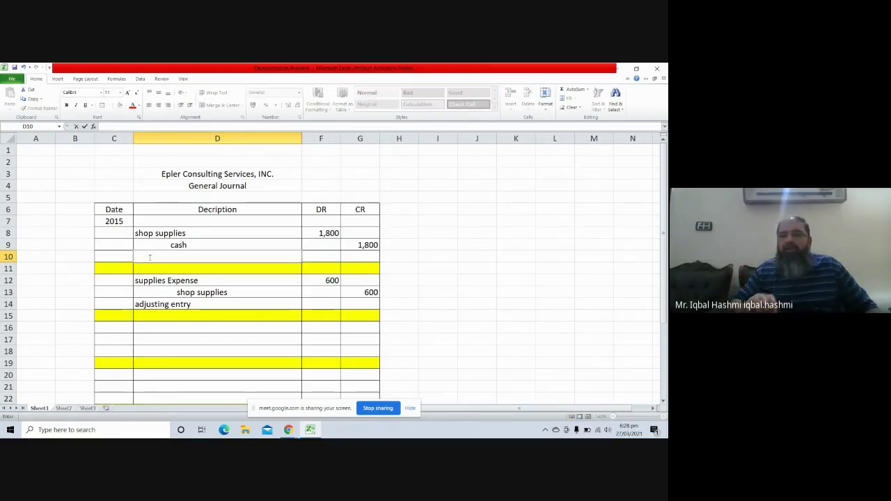
type("pur")
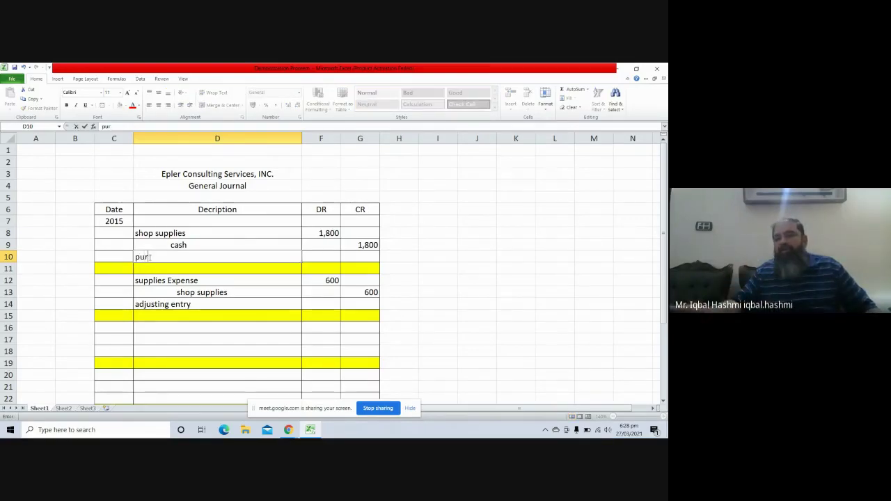
type("chase")
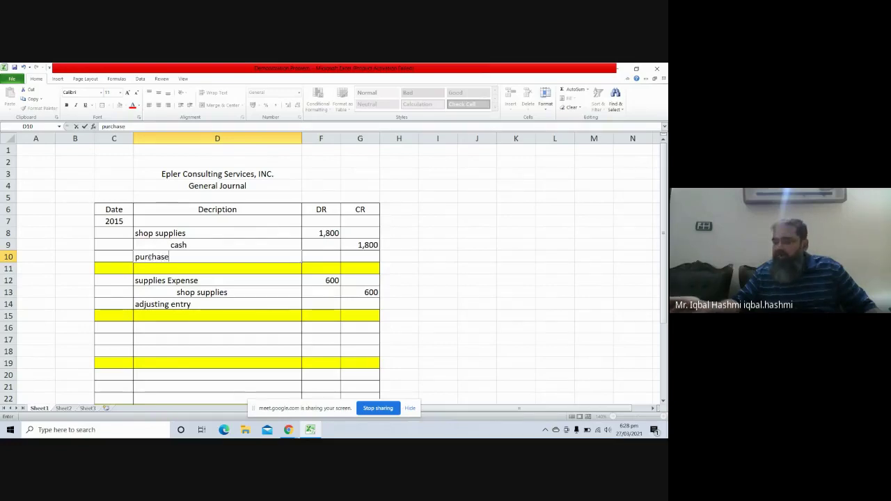
type(" offic")
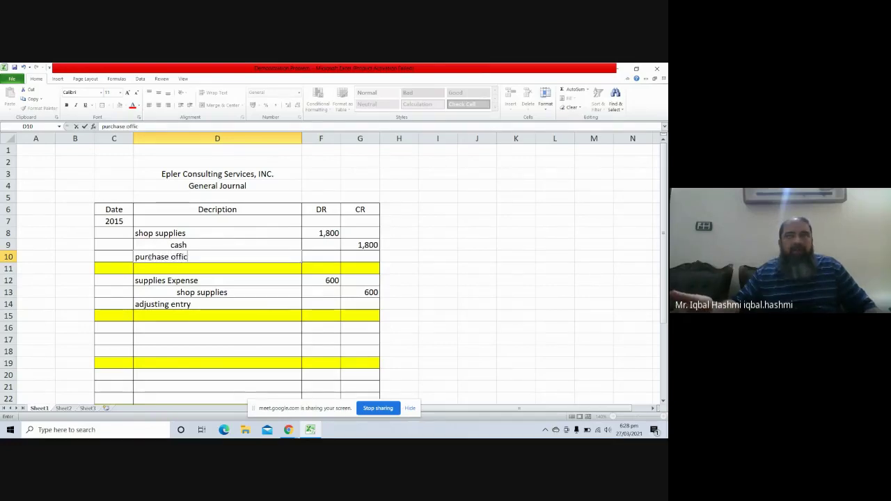
type("e supplies")
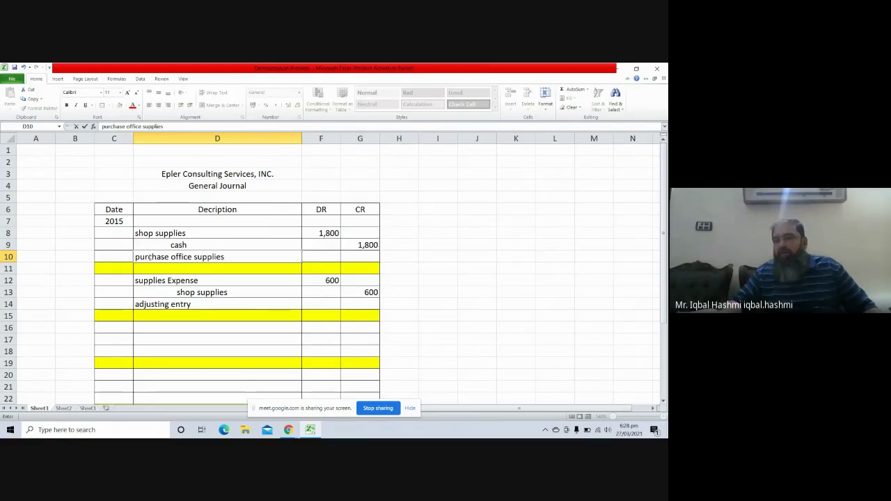
key("Return")
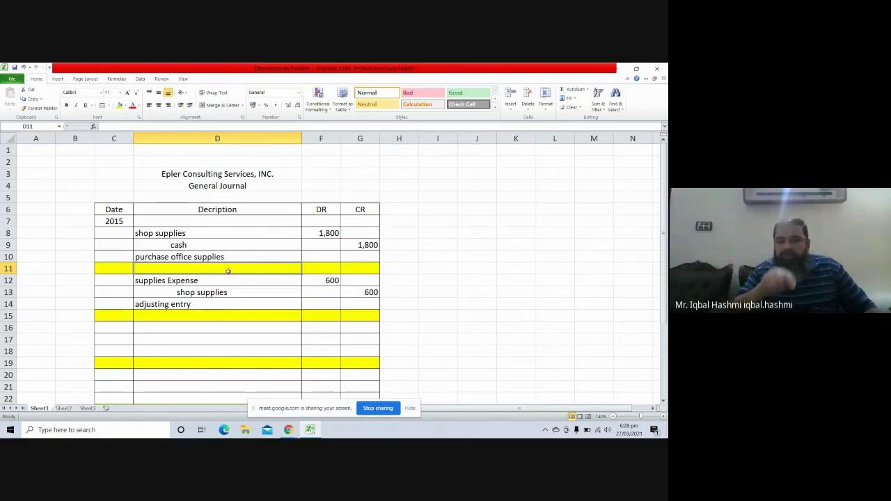
left_click(216, 306)
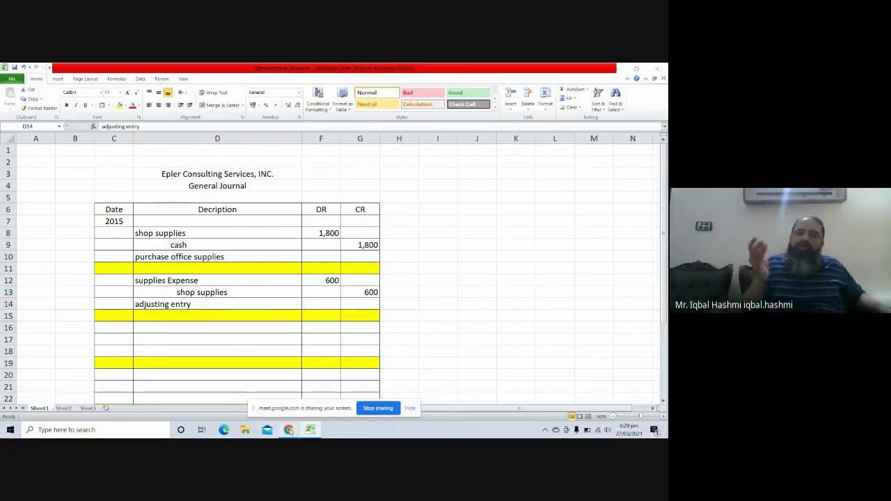
mouse_move(288, 429)
mouse_move(268, 404)
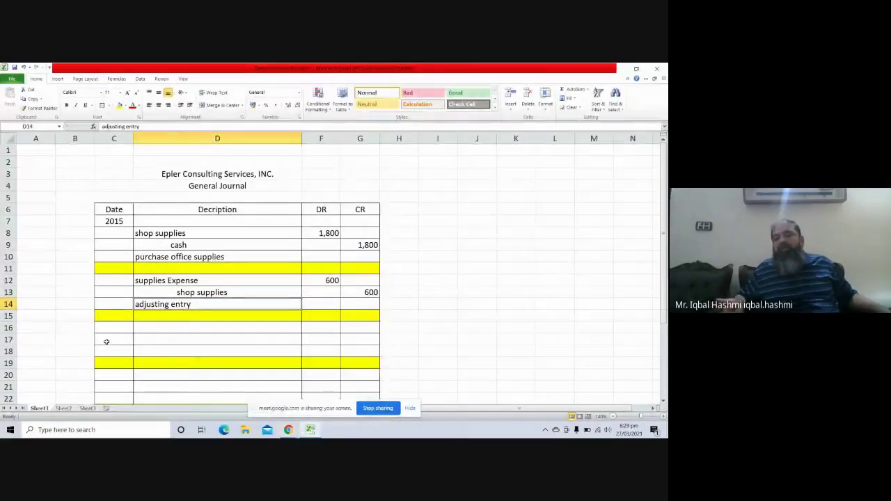
Enter "unexpired insurance" in D16 as the debit account and "cash" in D17 as the credit account
left_click(147, 327)
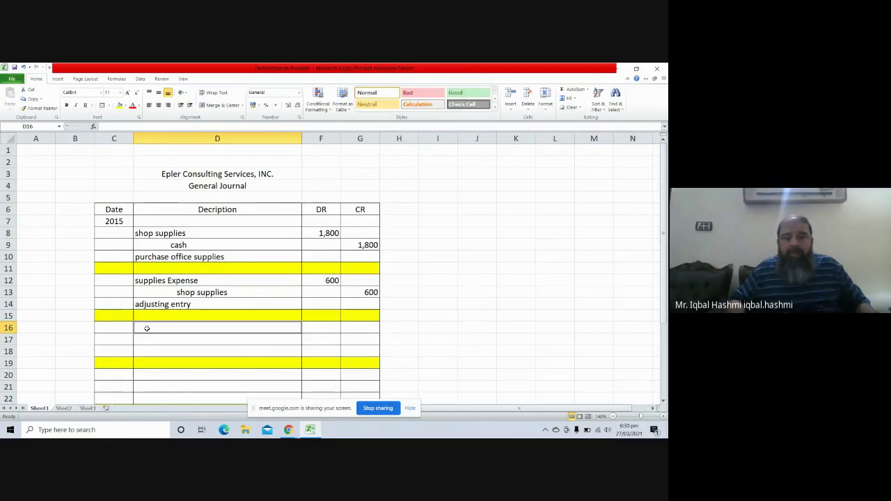
type("une")
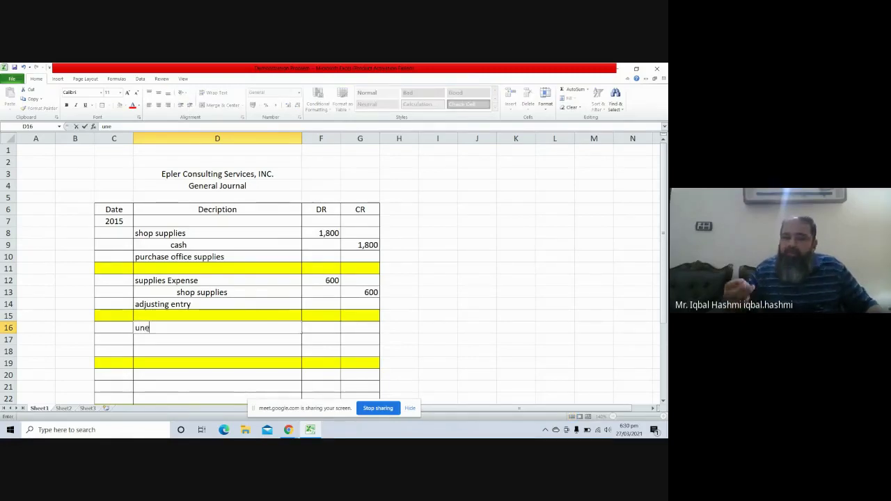
type("xpired")
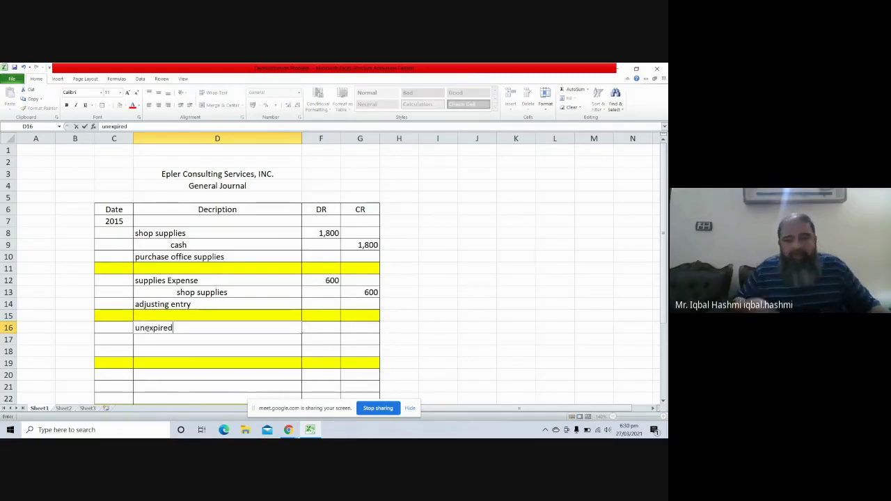
type(" ins")
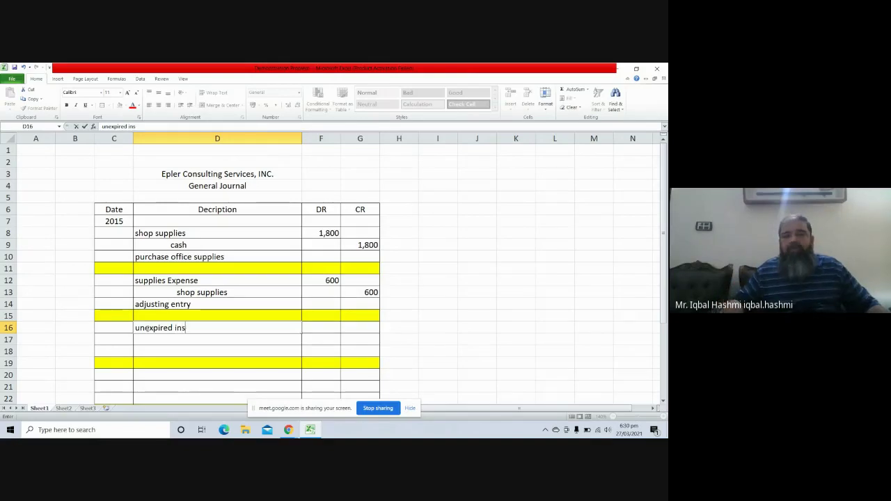
type("uranc")
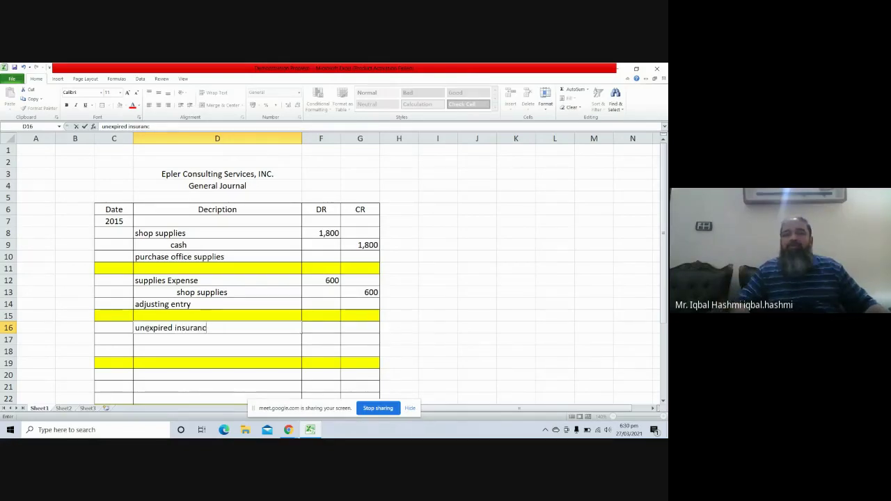
type("e")
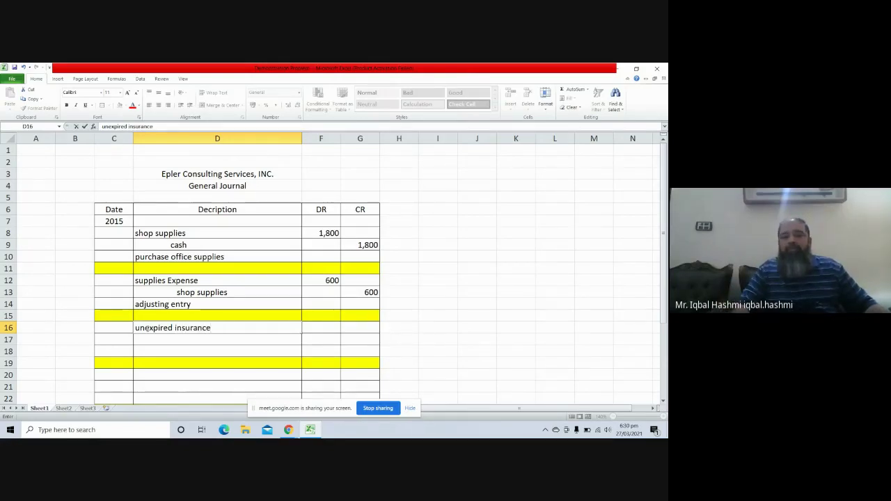
key("Return")
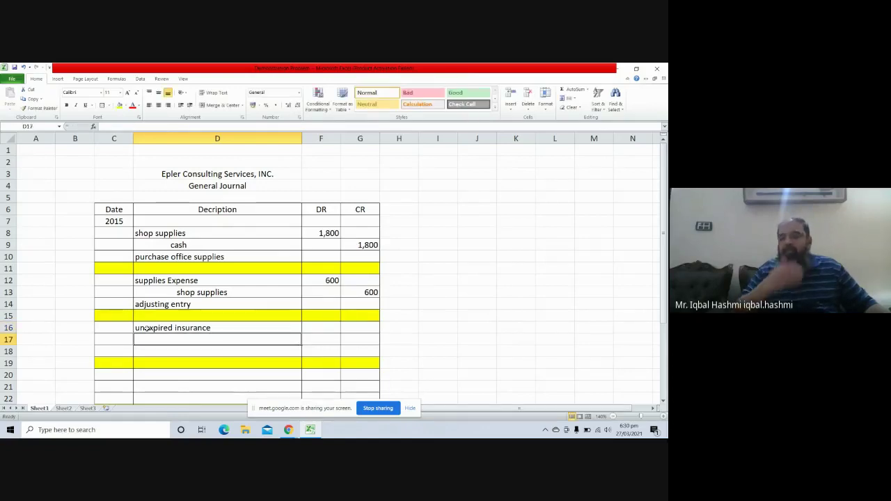
type("cash")
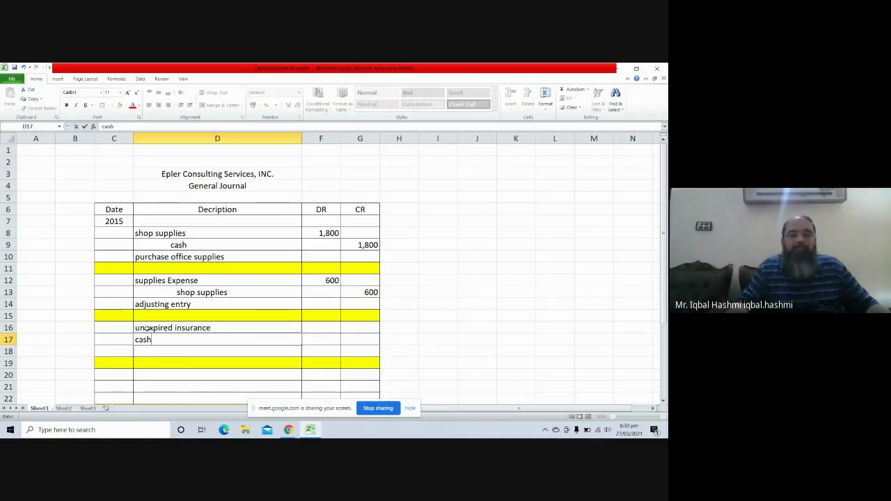
Enter 18000 as the debit in F16 and as the credit in G17, and indent "cash" in D17
key("Right")
key("Right")
key("Up")
key("Left")
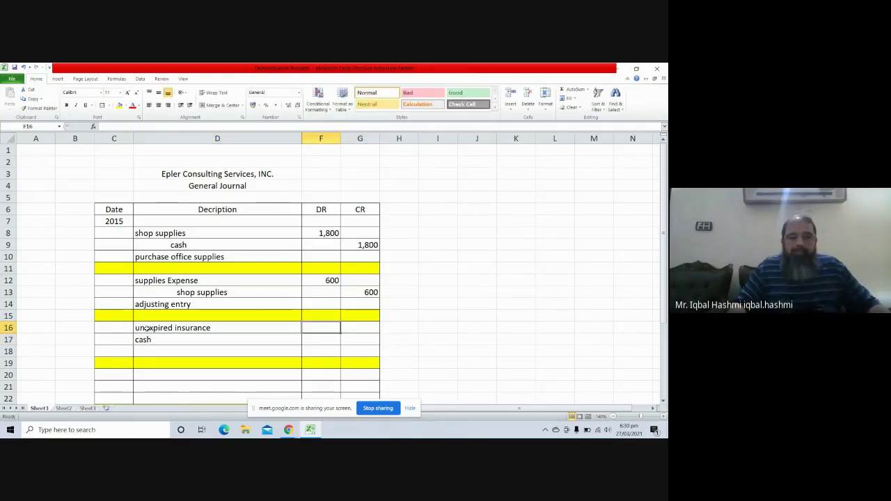
type("18000")
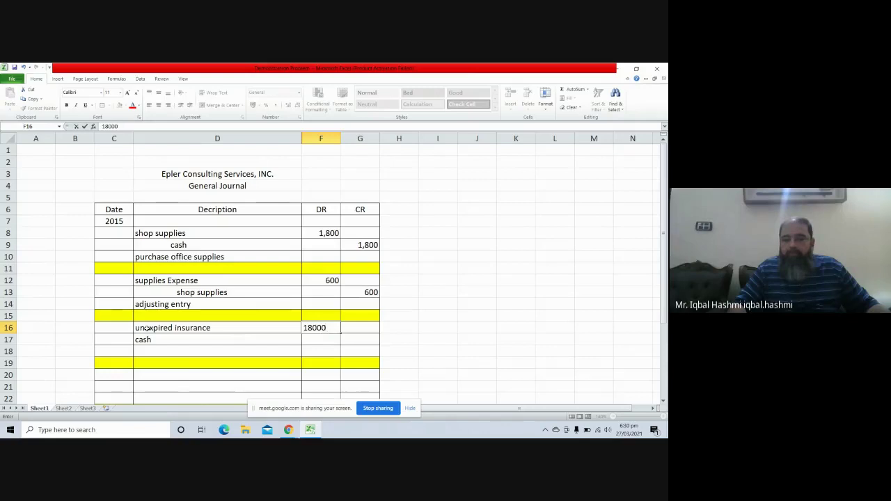
key("Return")
key("Right")
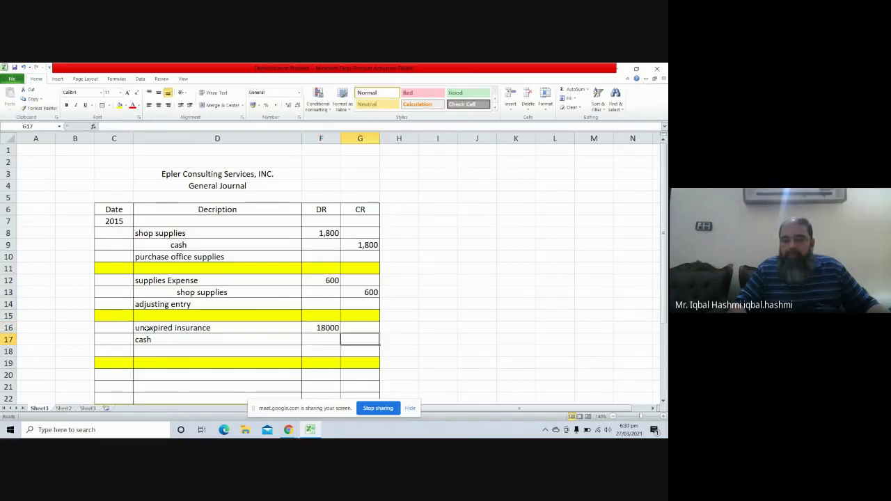
type("18000")
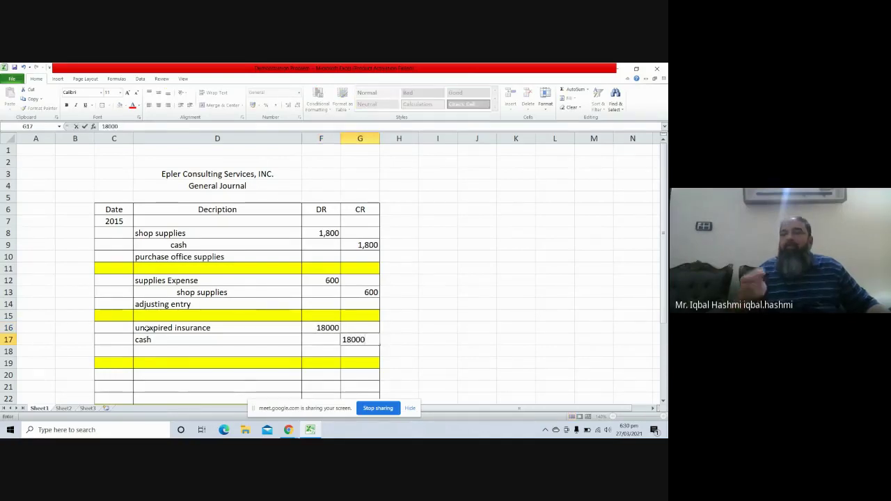
key("Return")
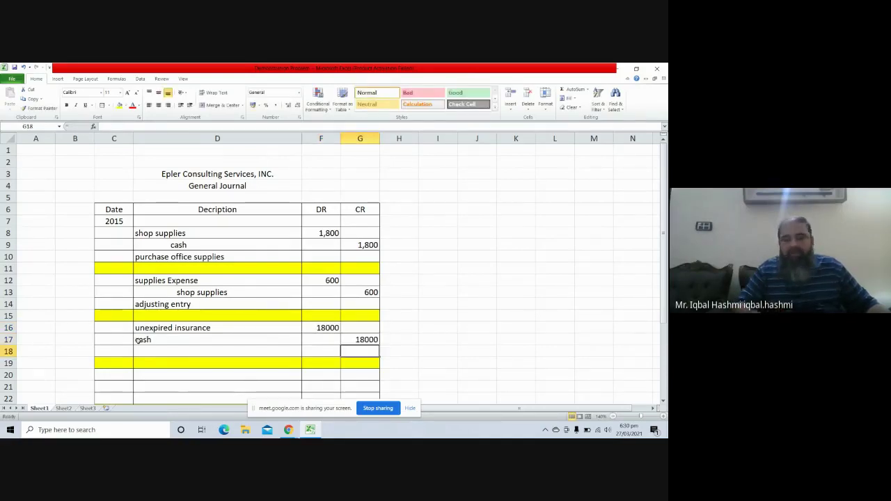
left_click(138, 341)
left_click(104, 126)
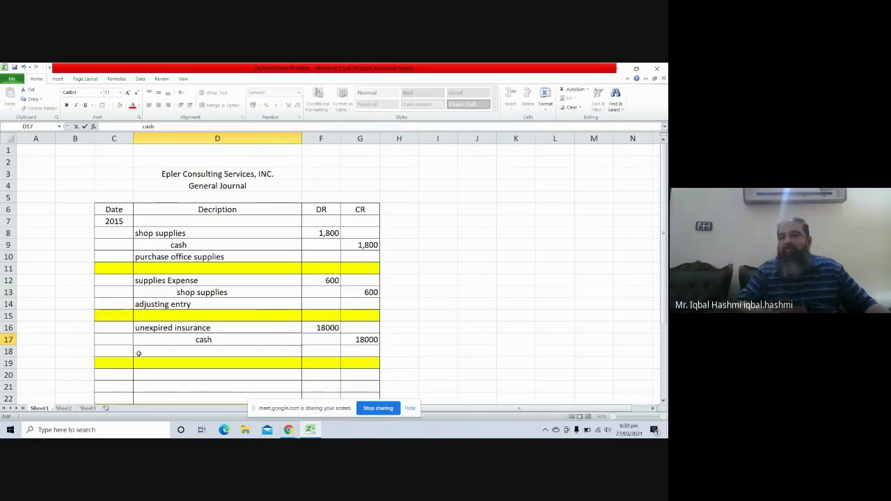
Begin the explanation of the unexpired insurance entry in D18 with "purchase insurance"
left_click(143, 351)
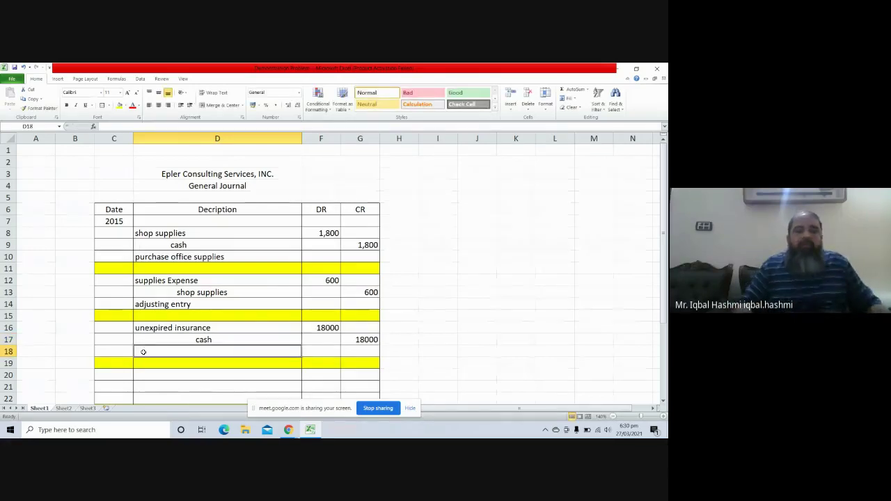
type("purc")
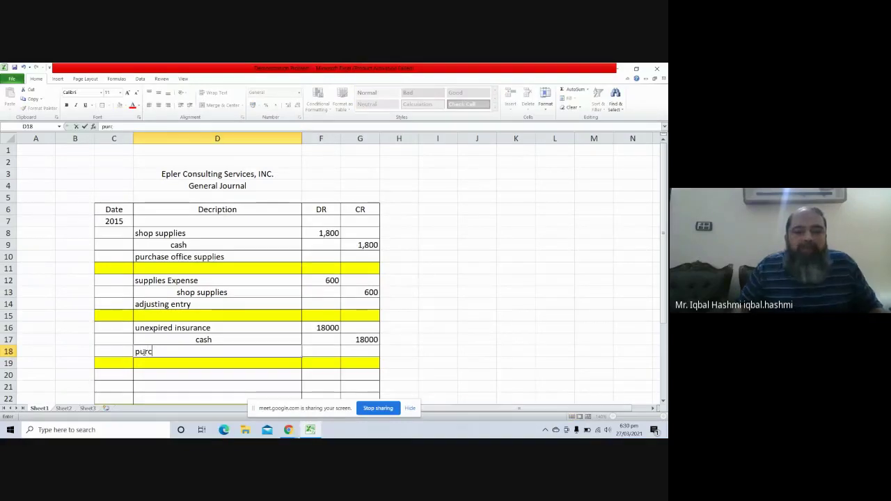
type("hase ")
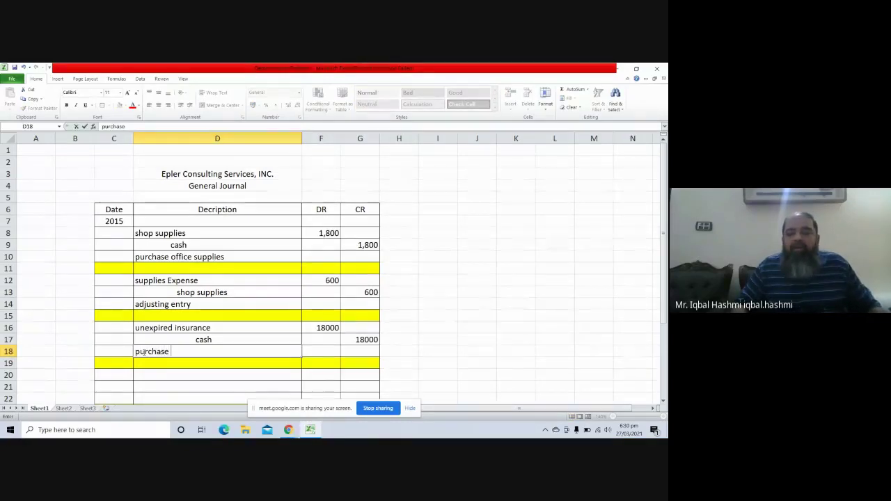
type("in")
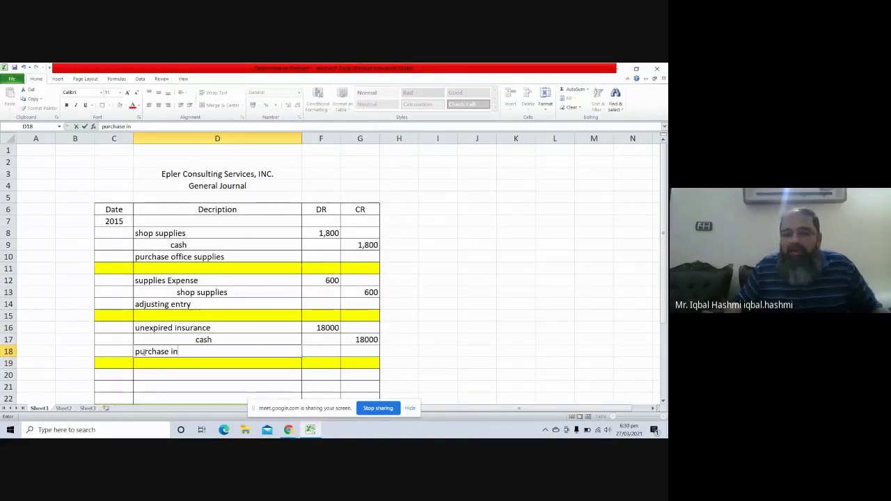
type("s")
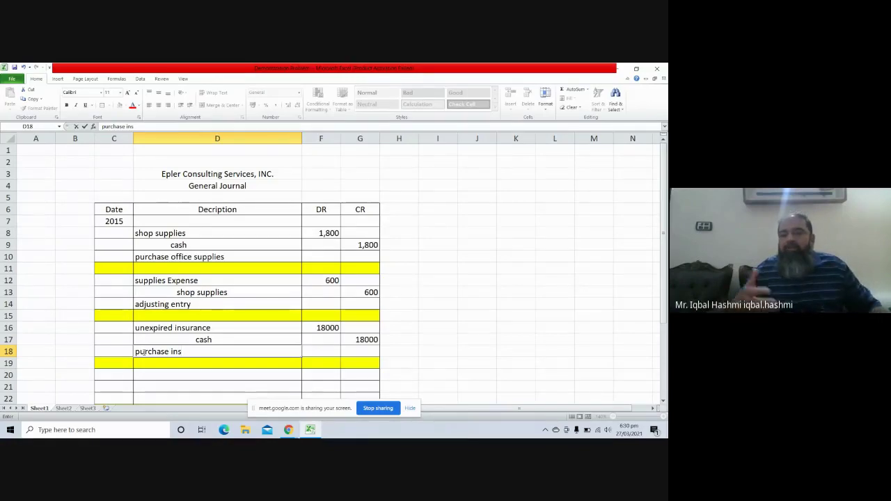
type("urance")
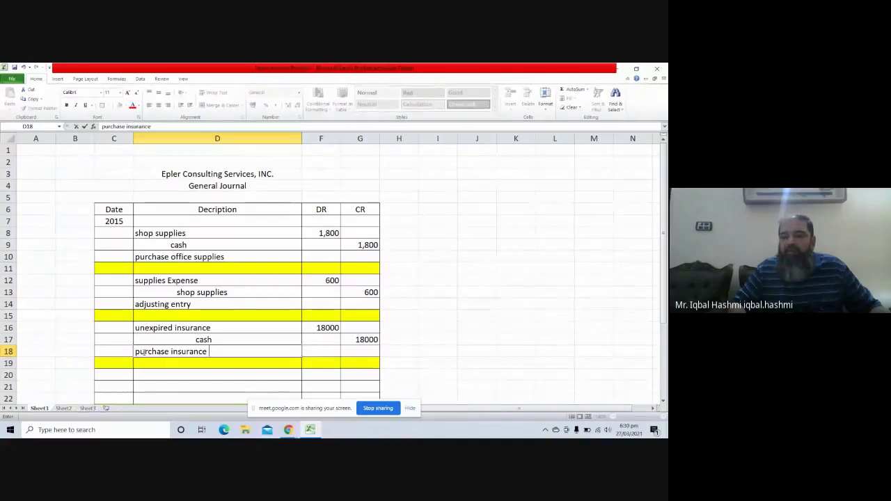
type("expense")
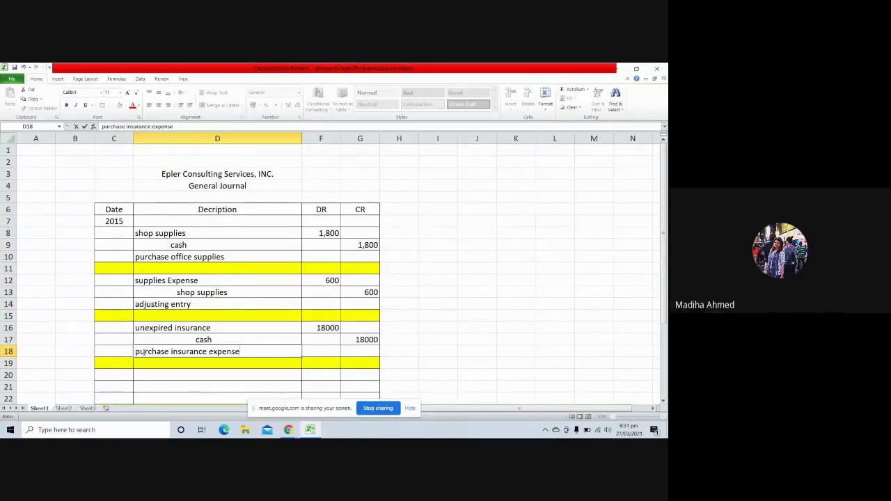
key("BackSpace")
key("BackSpace")
key("BackSpace")
key("BackSpace")
key("BackSpace")
key("BackSpace")
key("BackSpace")
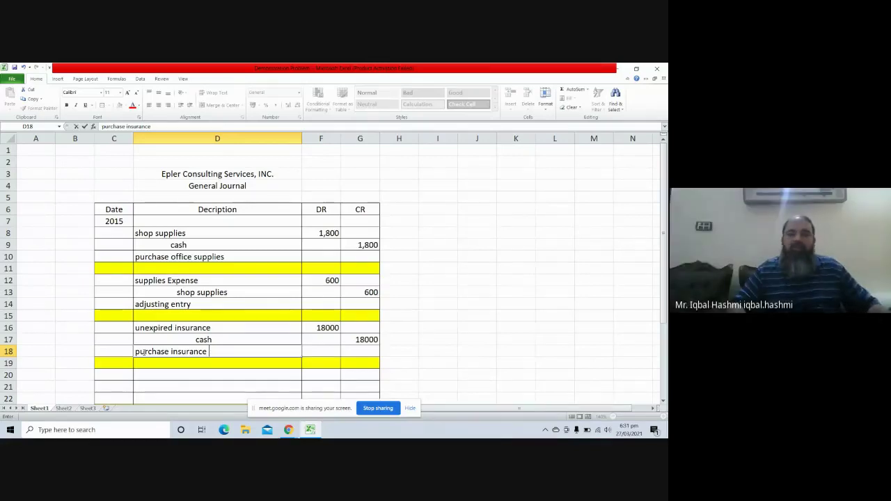
Complete the explanation in D18 with the word "prepaid"
type("p")
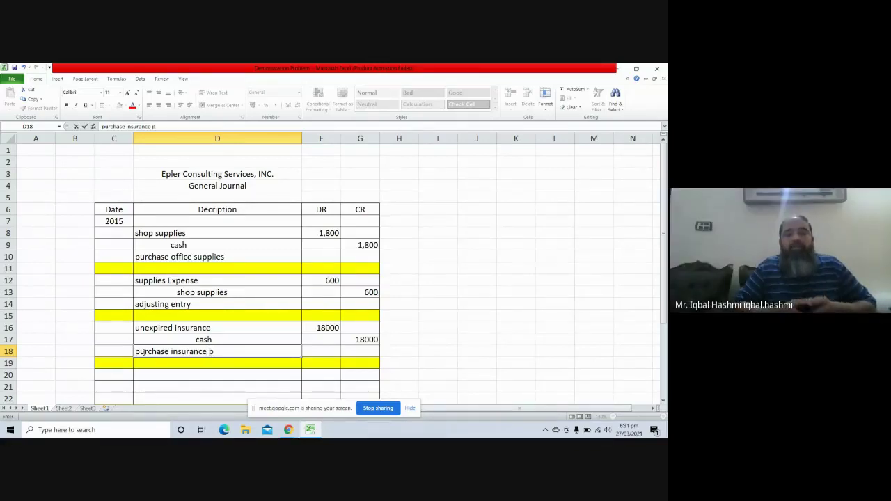
type("repaid")
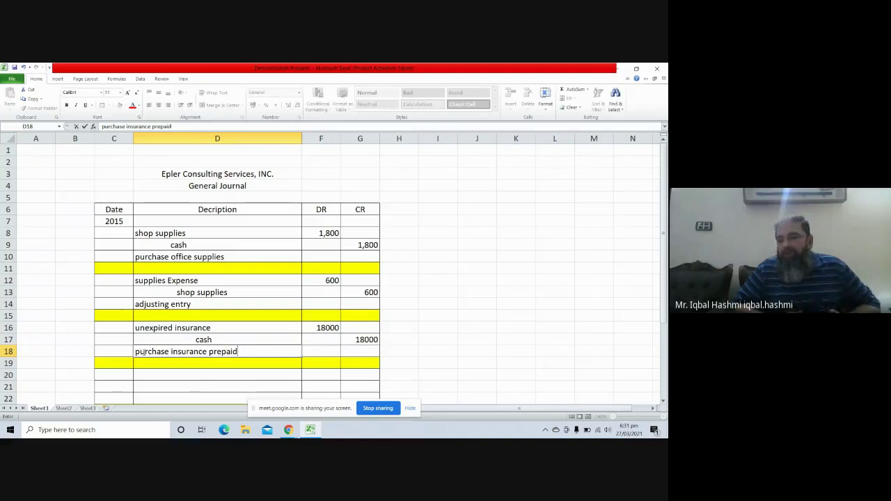
key("Return")
key("Return")
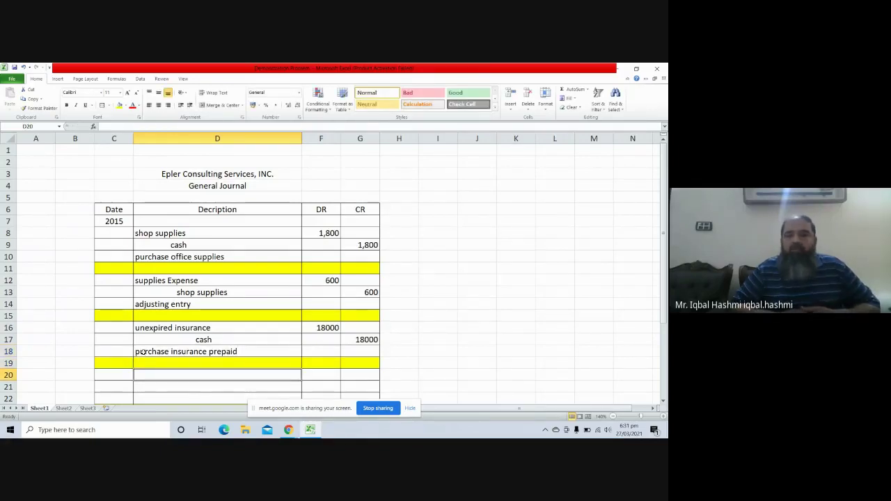
Enter "insurance exp" in D20 as the debit account and an indented "unexpired insurance" in D21 as the credit account
type("ins")
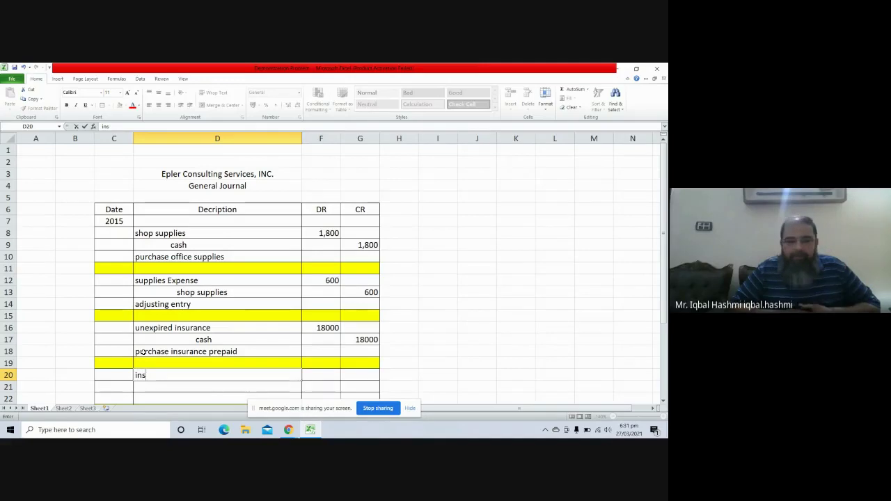
type("uranc")
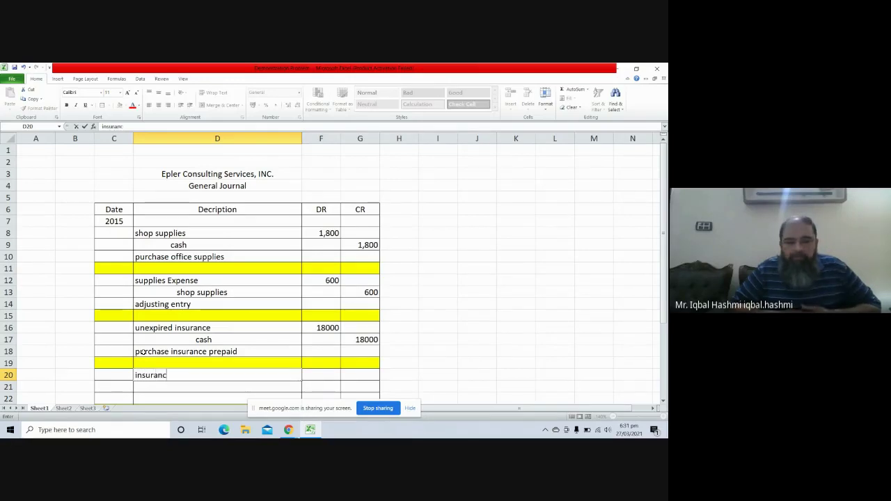
type("e exp")
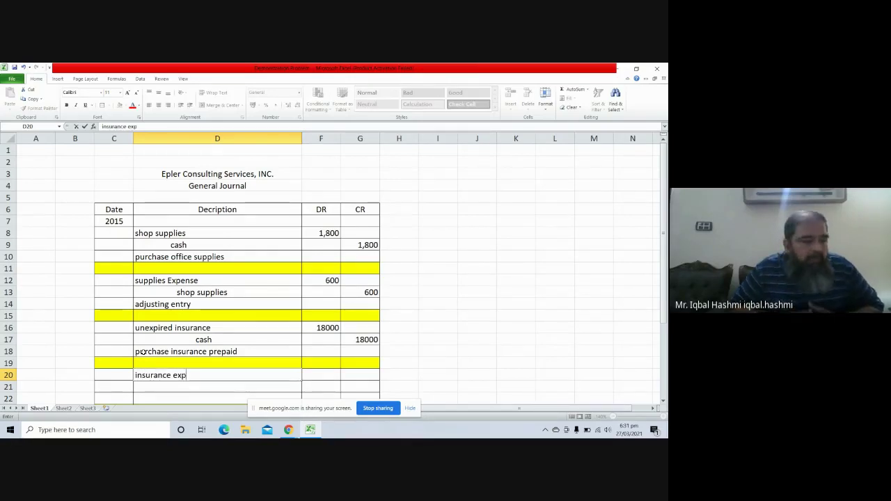
key("Return")
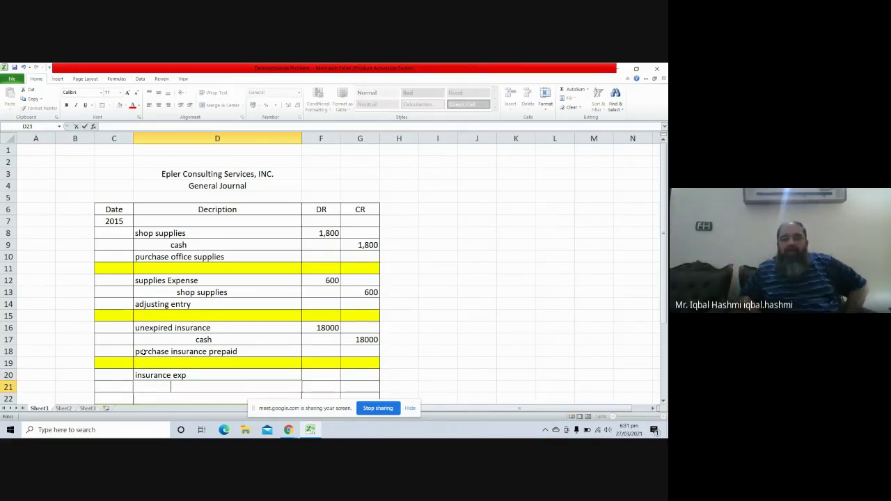
type("un")
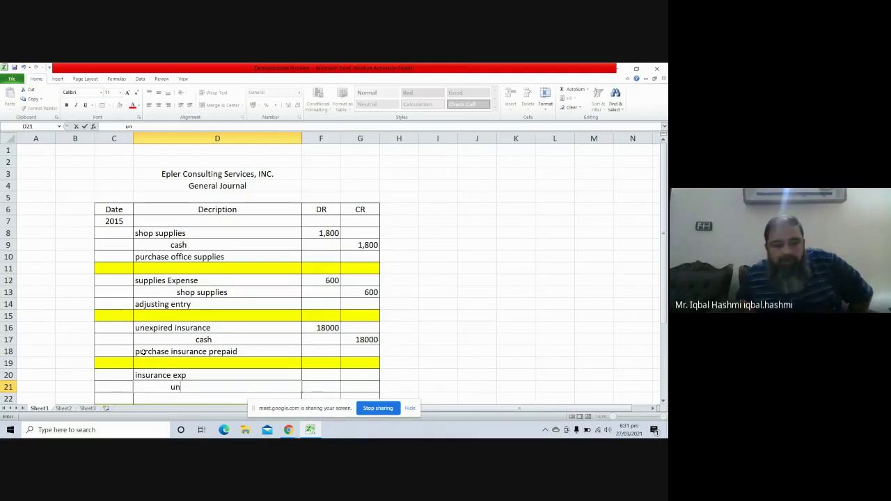
type("e")
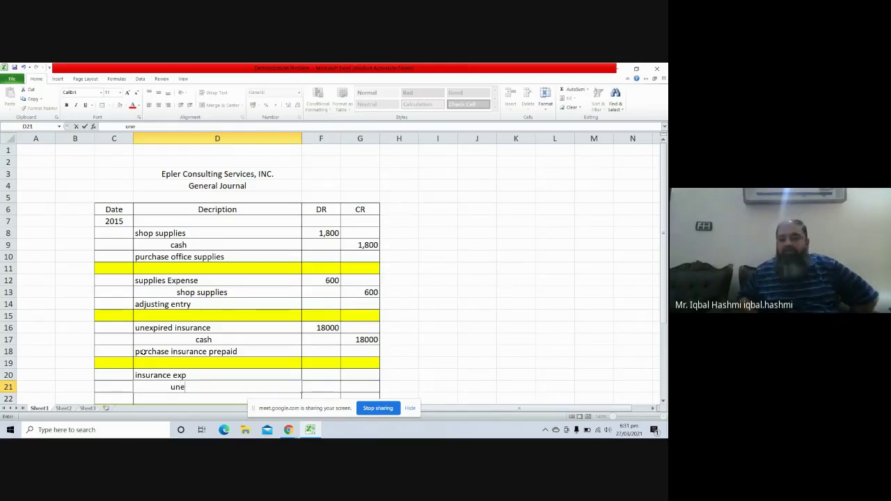
type("xpire")
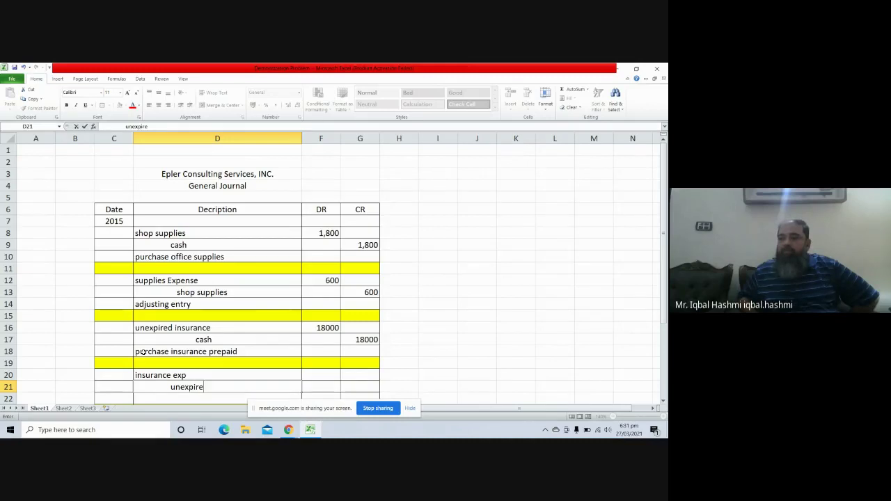
type("d ins")
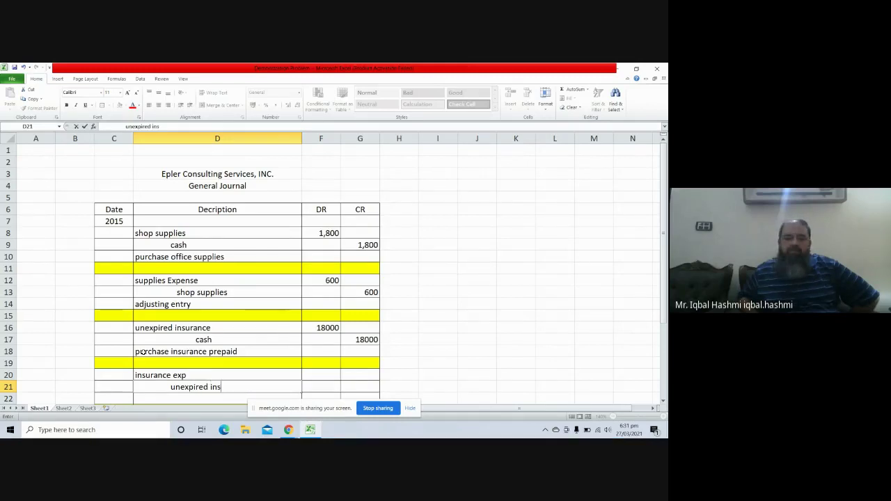
type("urance")
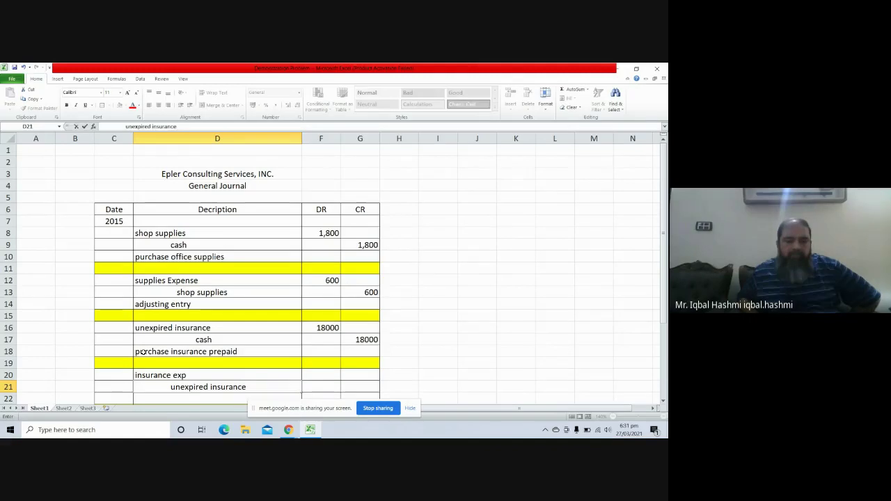
key("Return")
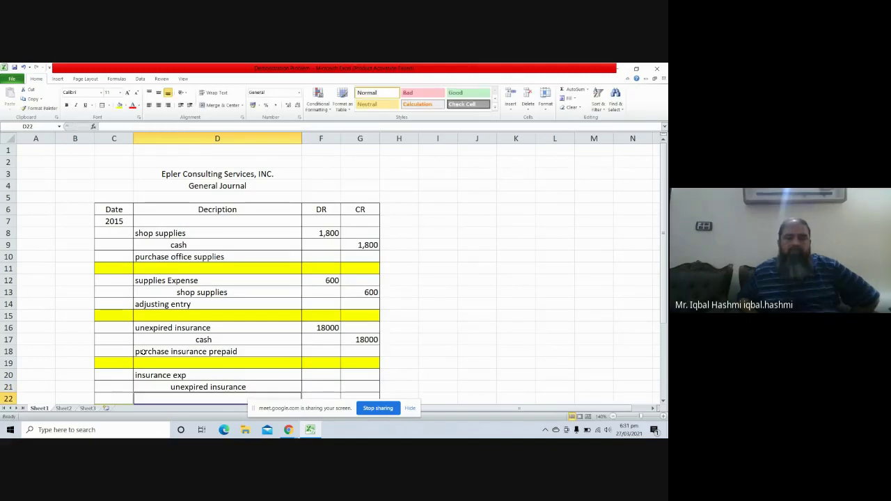
Enter 1500 as the insurance expense debit in F20 and as the unexpired insurance credit in G21
left_click(319, 376)
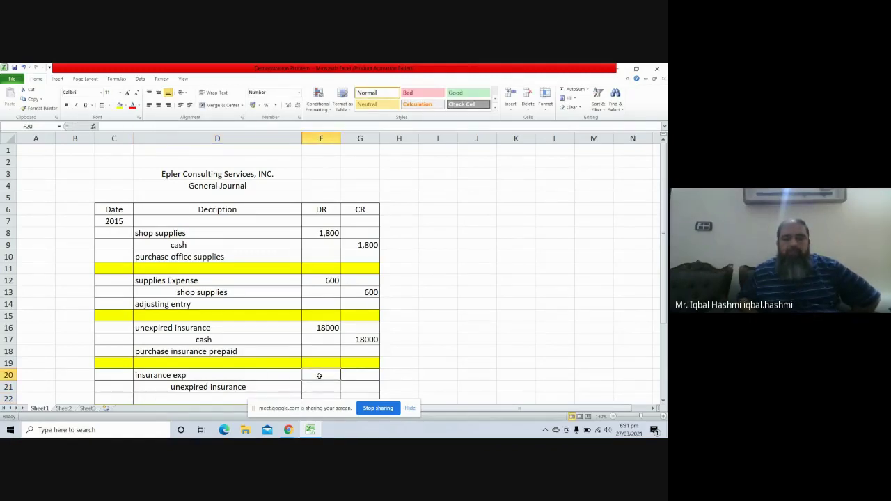
type("1500")
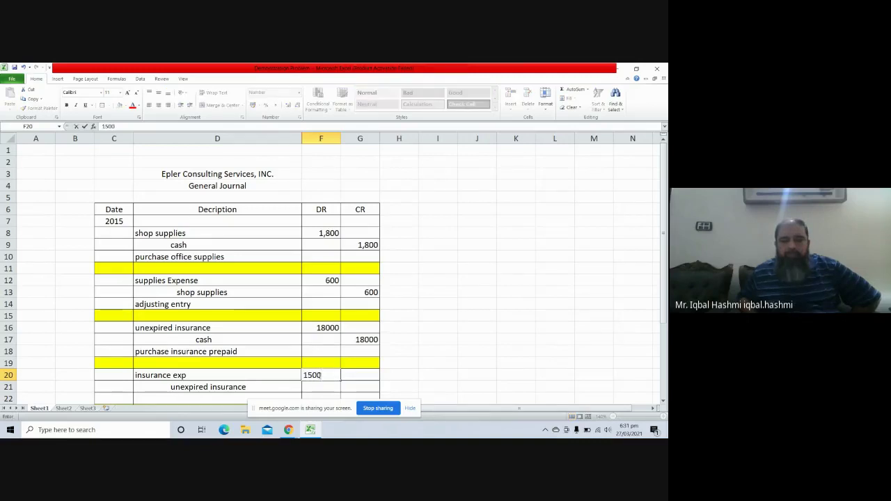
key("Return")
key("Right")
type("1,50")
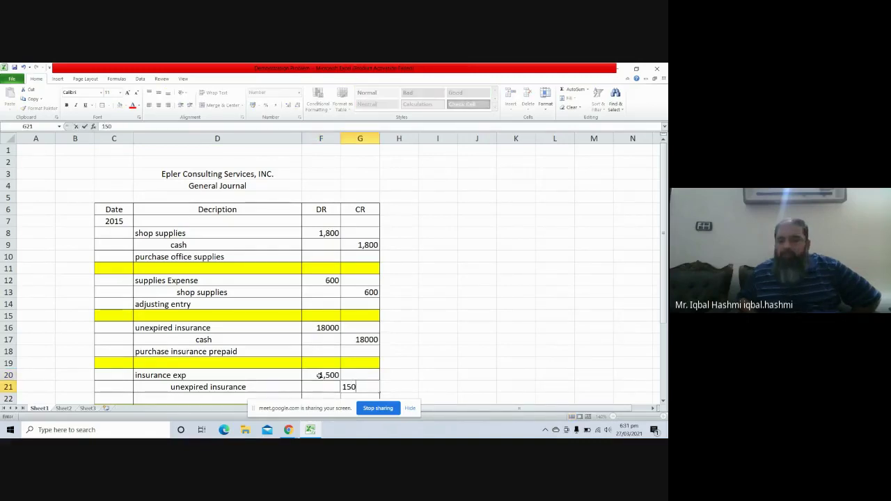
type("0")
key("Return")
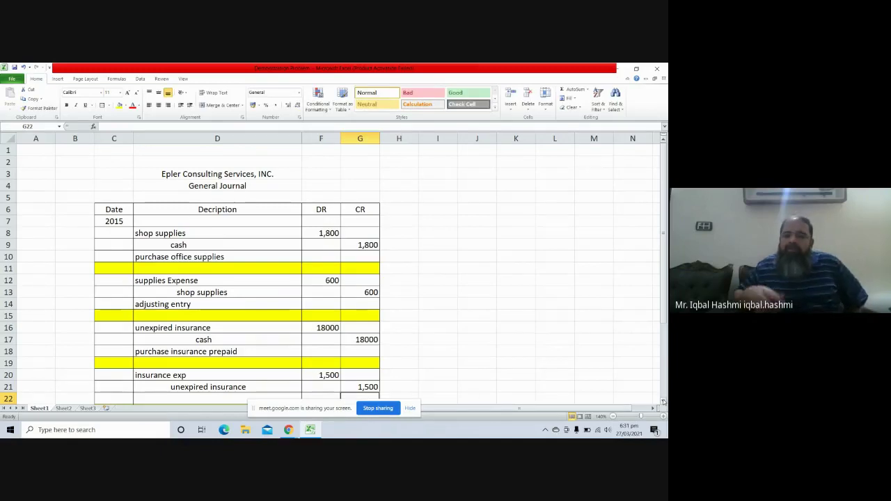
Clear the old Jan-26 and Jan-31 journal entries from C24:G30, leaving the cell formatting in place
scroll(664, 401, "down", 4)
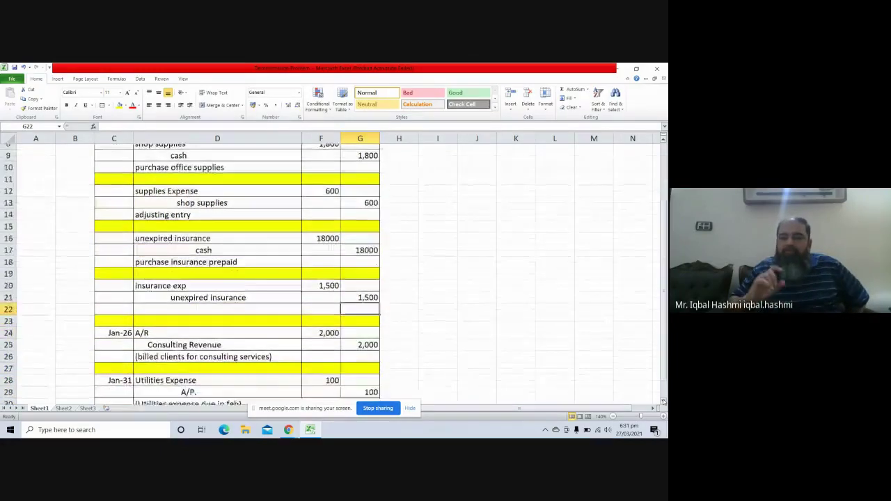
scroll(663, 402, "down", 1)
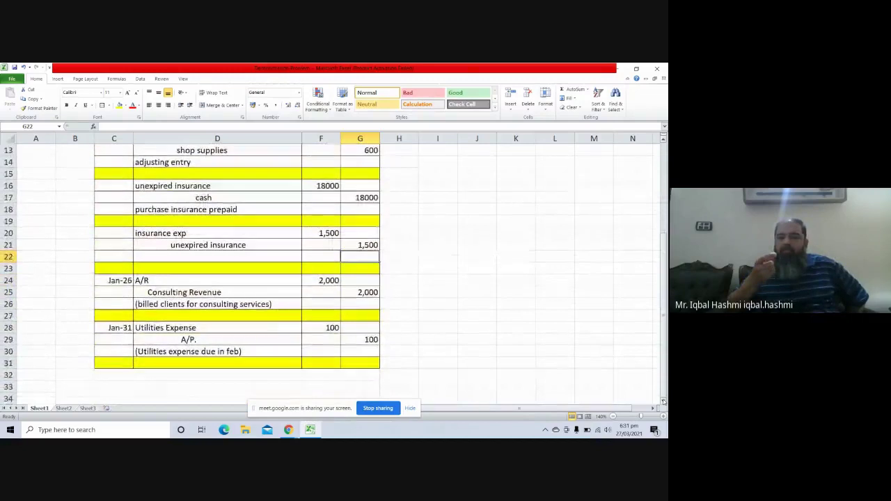
left_click(116, 280)
key("shift+Right")
key("shift+Right")
key("shift+Right")
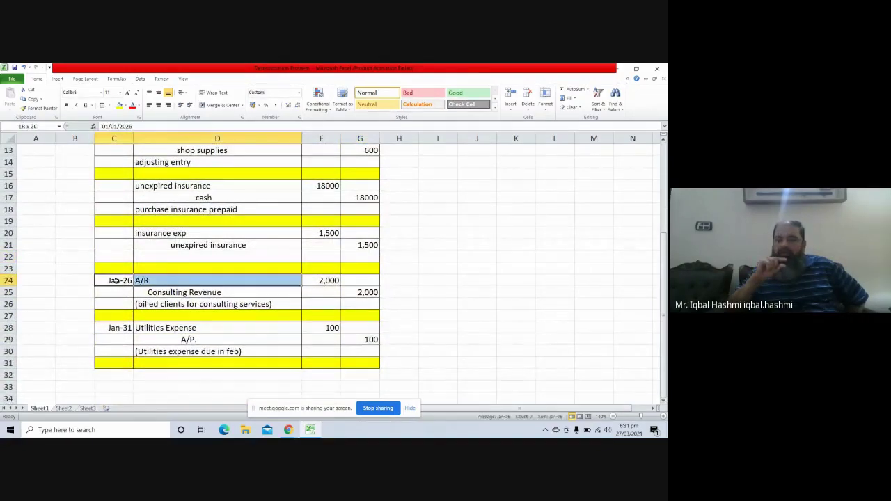
key("shift+Down")
key("shift+Down")
key("shift+Down")
key("shift+Down")
key("shift+Down")
key("shift+Down")
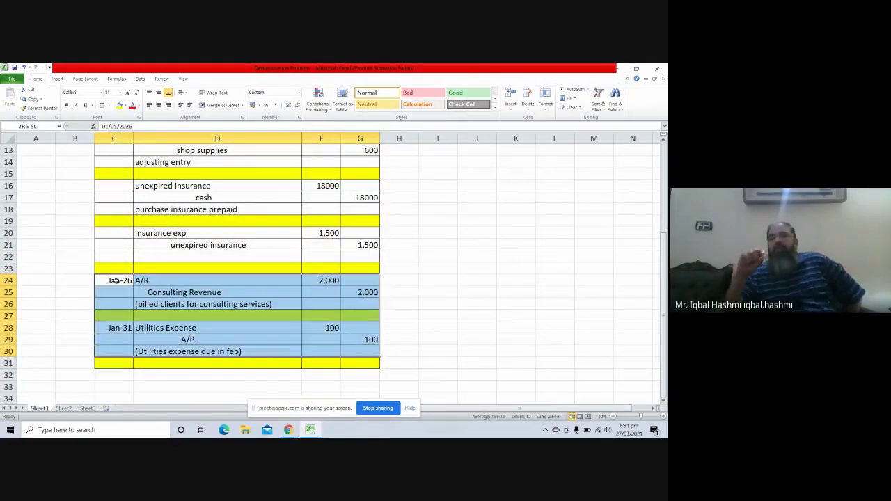
key("Delete")
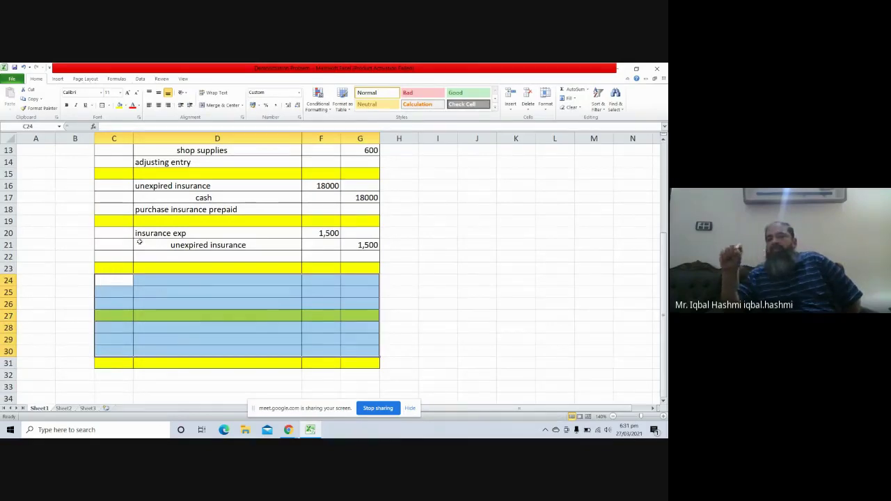
Stop sharing the screen in the Google Meet call
left_click(151, 255)
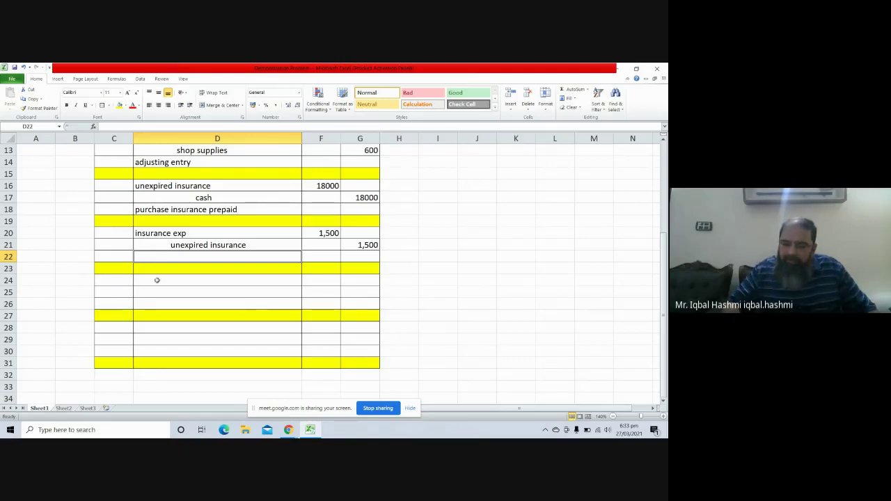
left_click(156, 280)
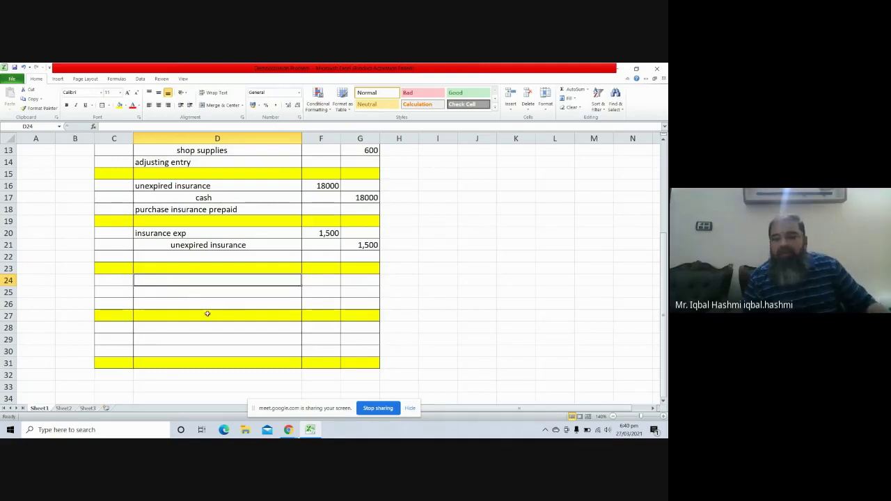
left_click(378, 409)
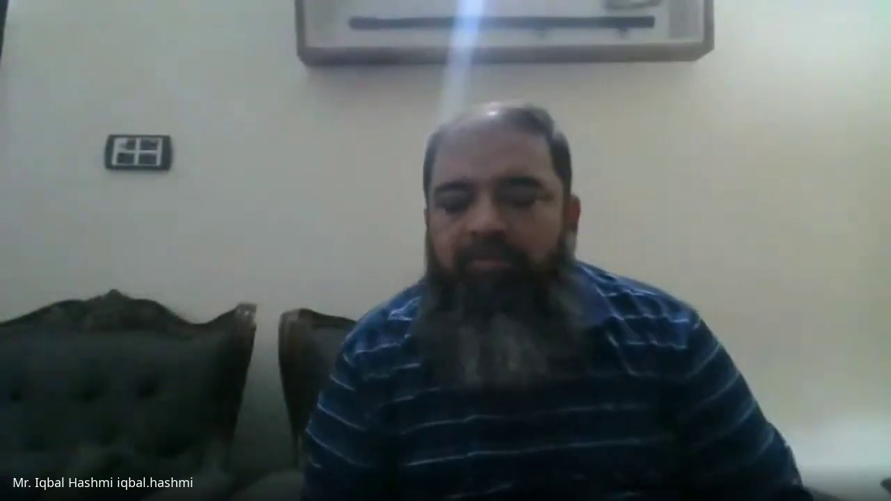